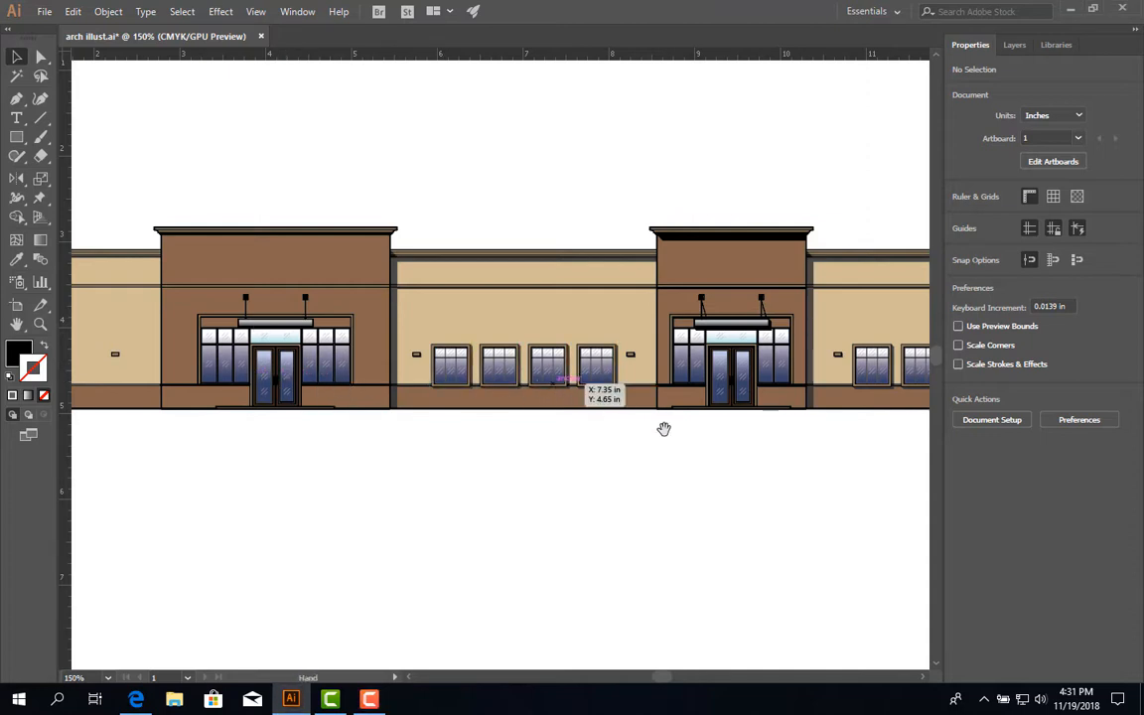
Examine the building elevation, looking closely at the windows and wall lights along the tan wall
left_click_drag(659, 426, 383, 417)
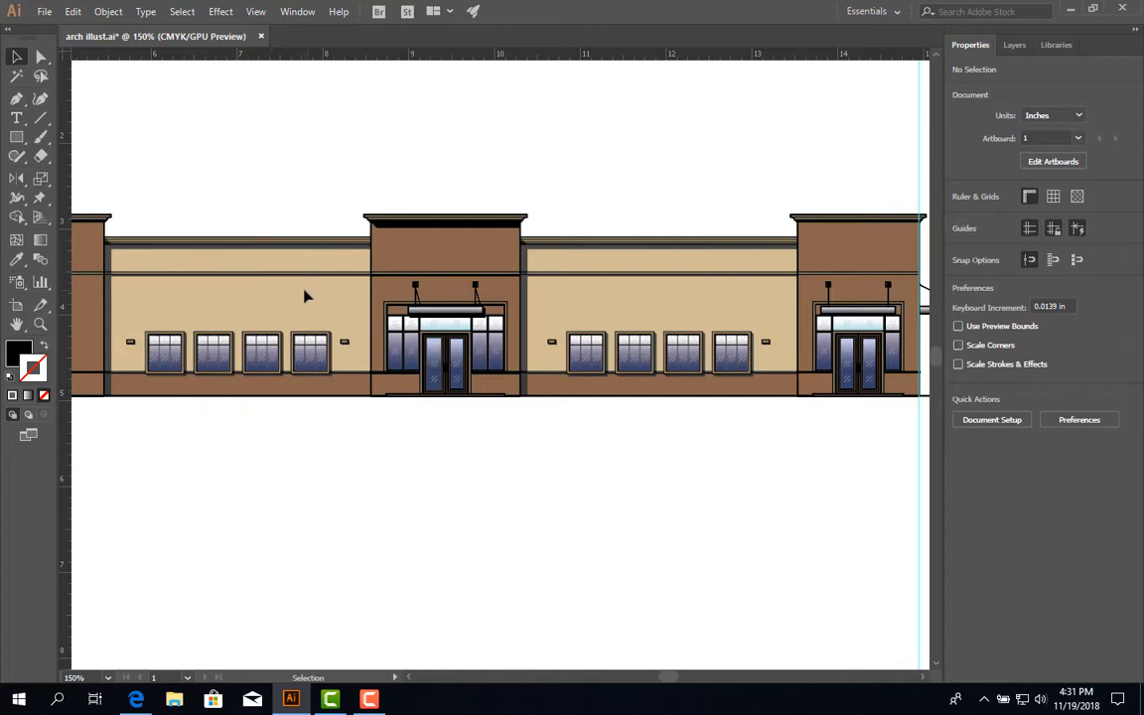
scroll(298, 283, "up", 2)
scroll(293, 288, "up", 2)
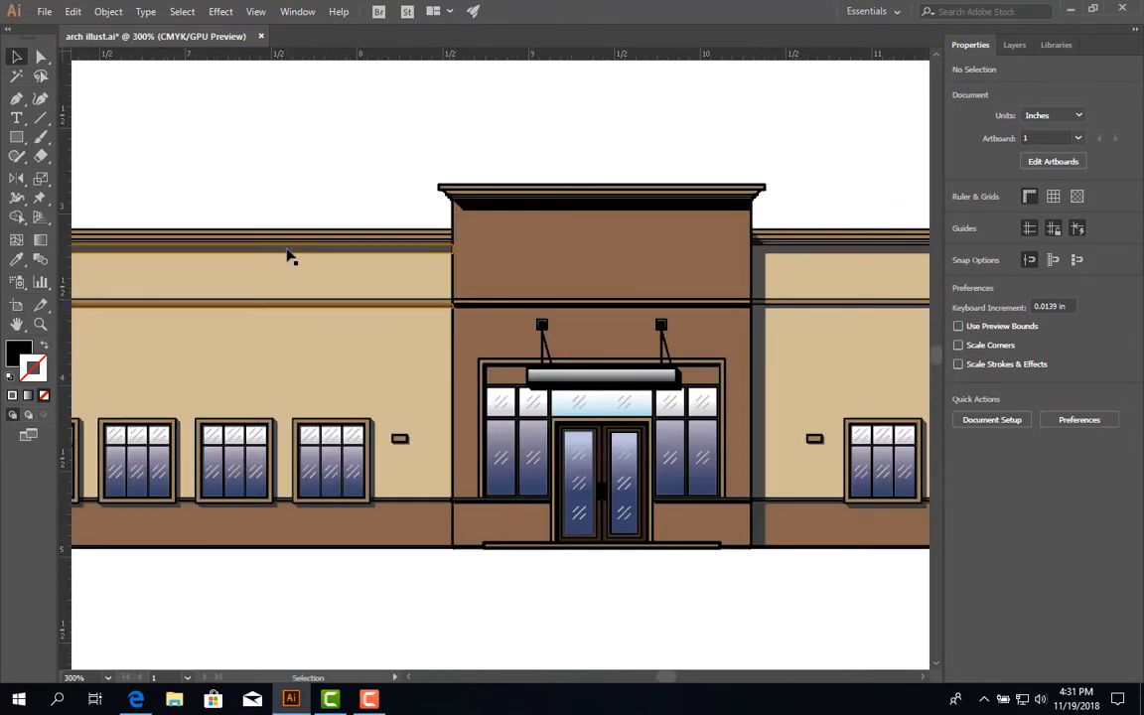
scroll(250, 417, "down", 1)
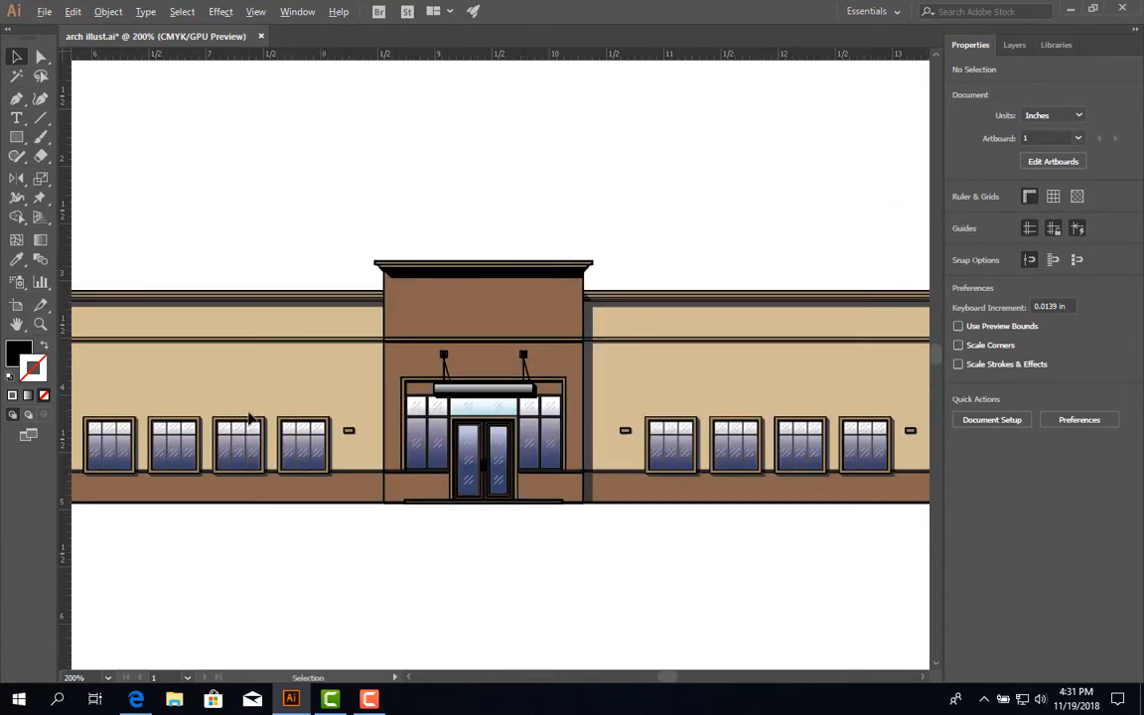
scroll(247, 516, "up", 3)
scroll(322, 509, "up", 1)
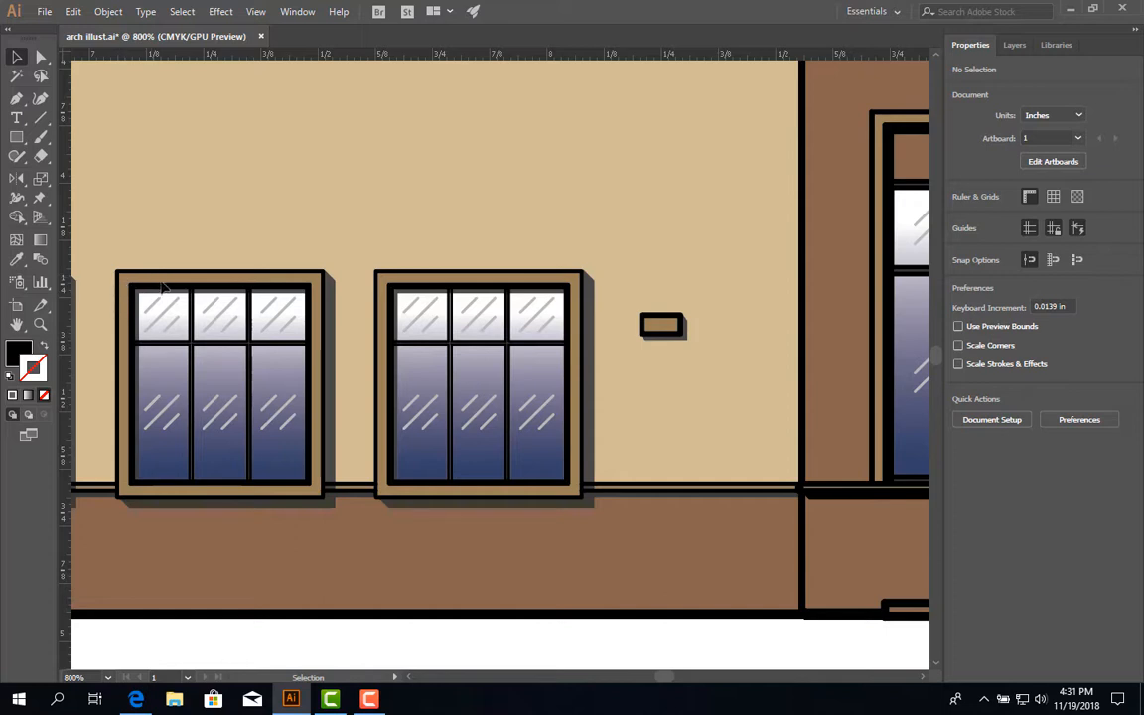
scroll(165, 318, "down", 2)
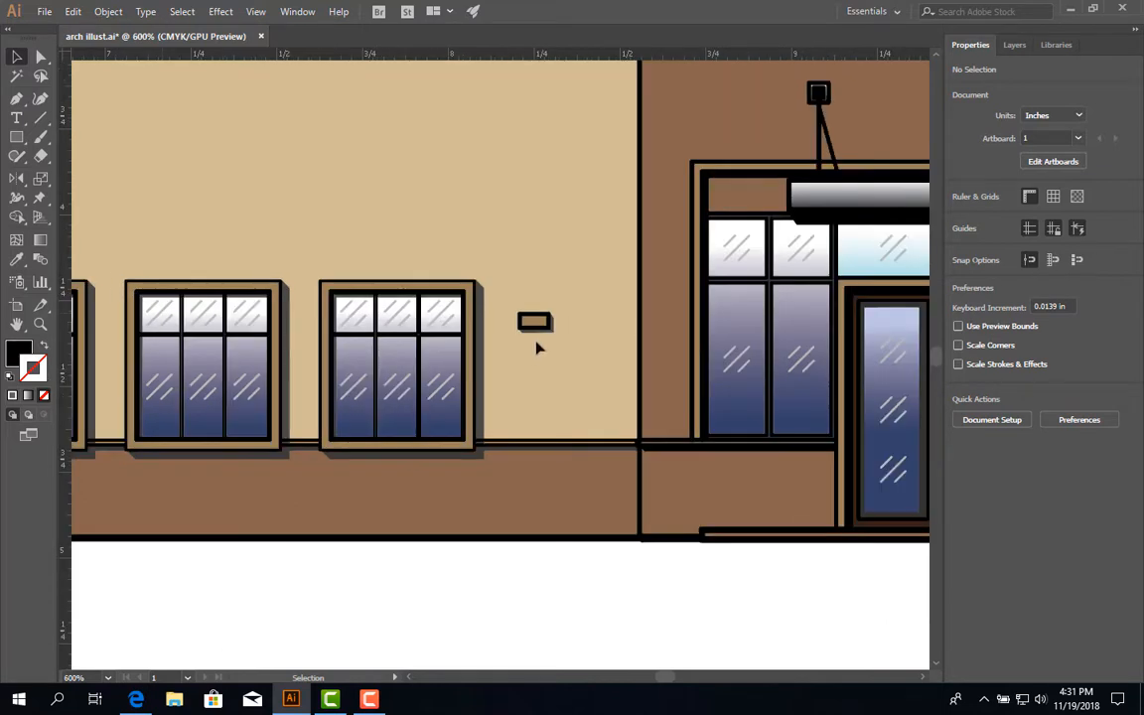
scroll(531, 361, "down", 2)
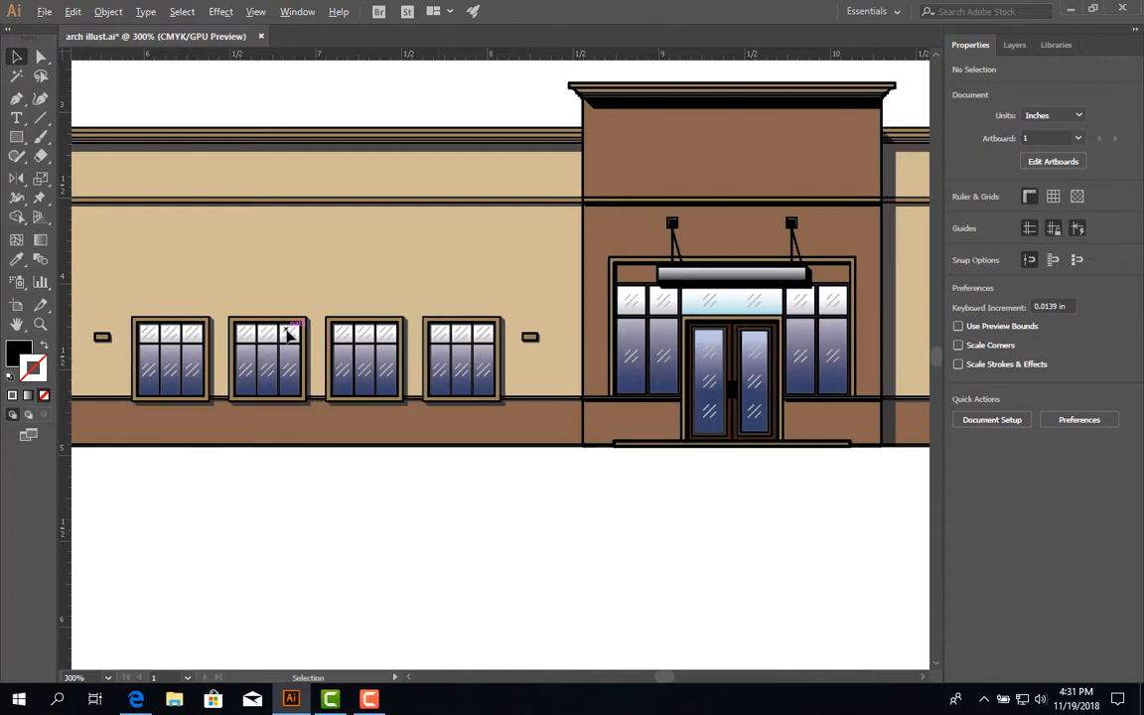
scroll(289, 327, "down", 1)
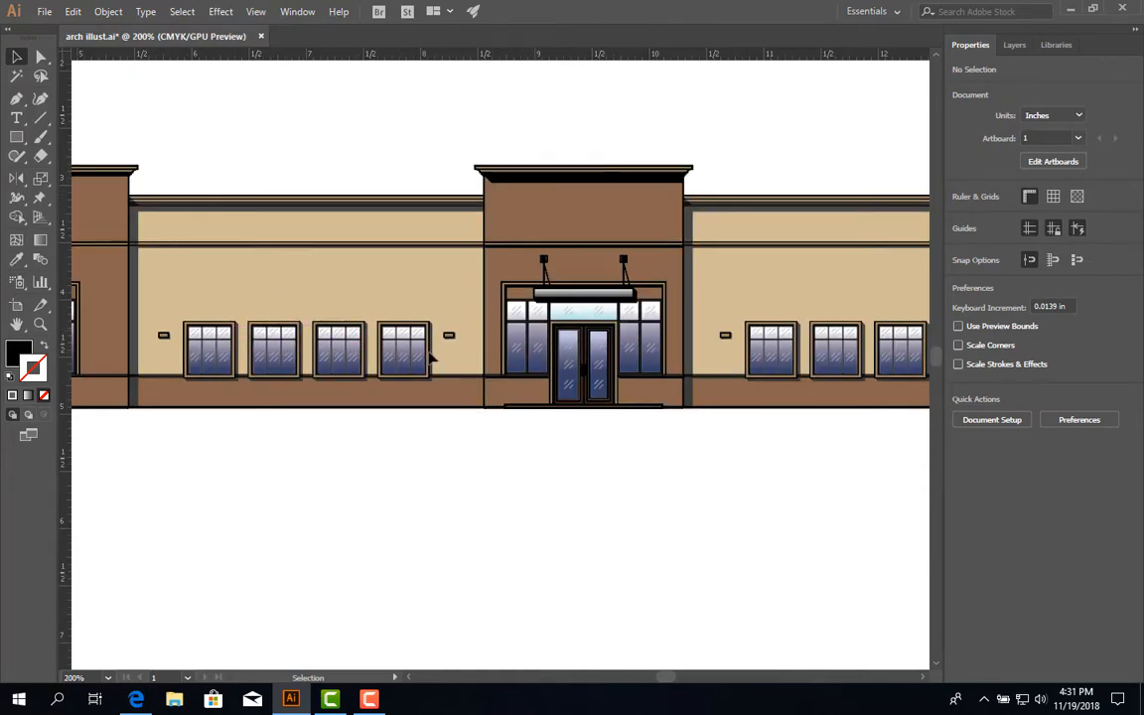
Inspect the brown entrance tower and select the black shadow path beneath its cornice
scroll(599, 251, "up", 2)
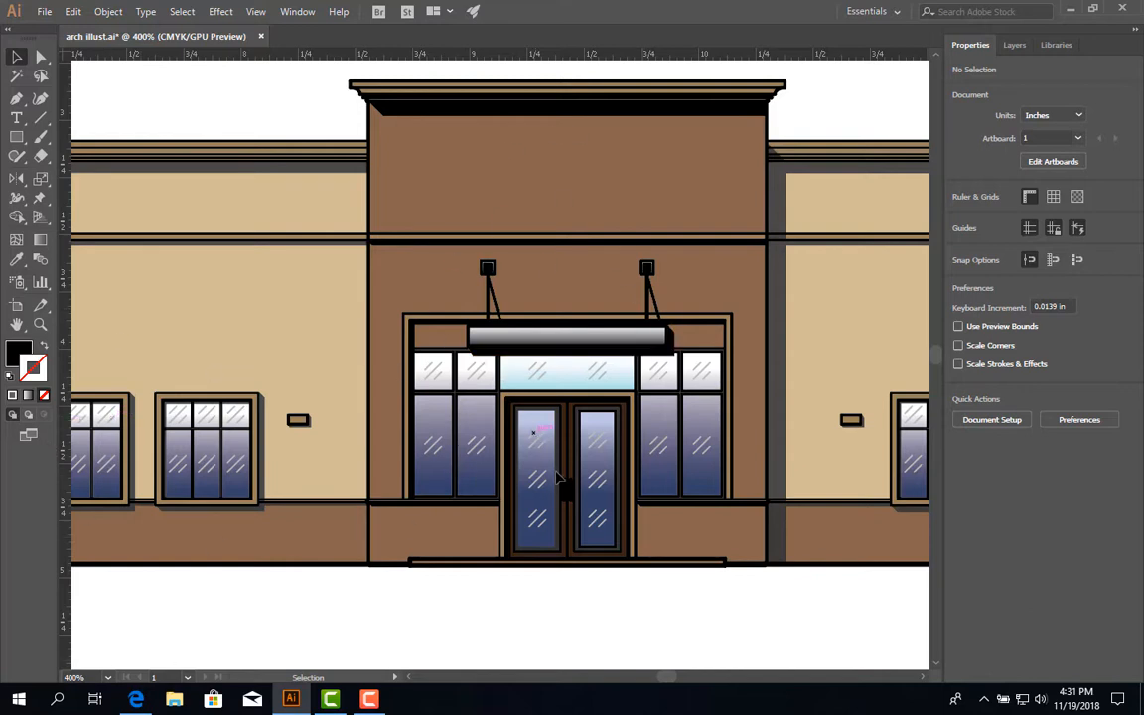
scroll(519, 434, "up", 2)
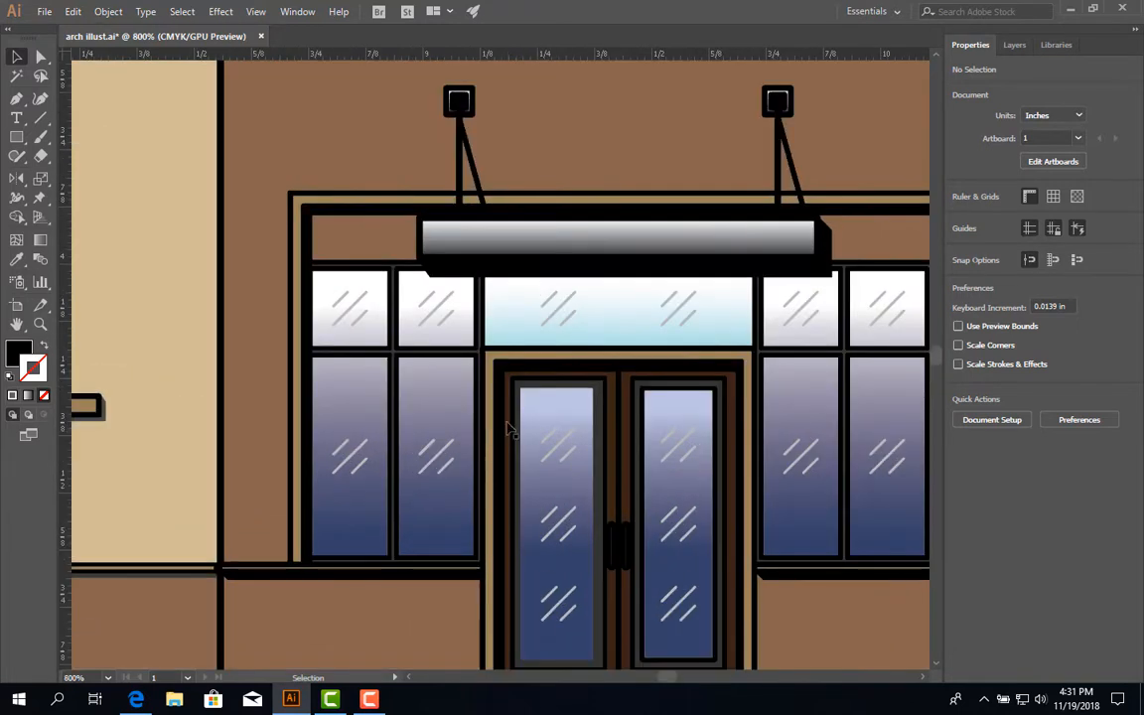
scroll(528, 308, "up", 5)
scroll(465, 233, "down", 2)
left_click_drag(464, 233, 342, 343)
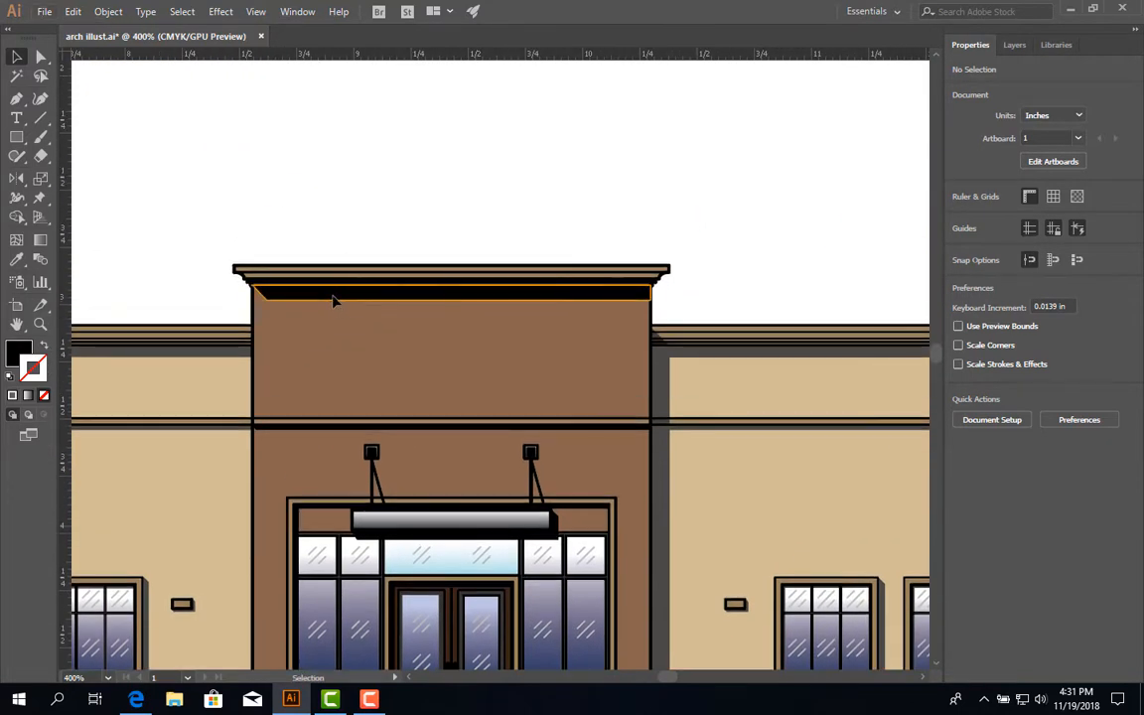
left_click(376, 297)
scroll(378, 299, "up", 3)
scroll(390, 309, "down", 2)
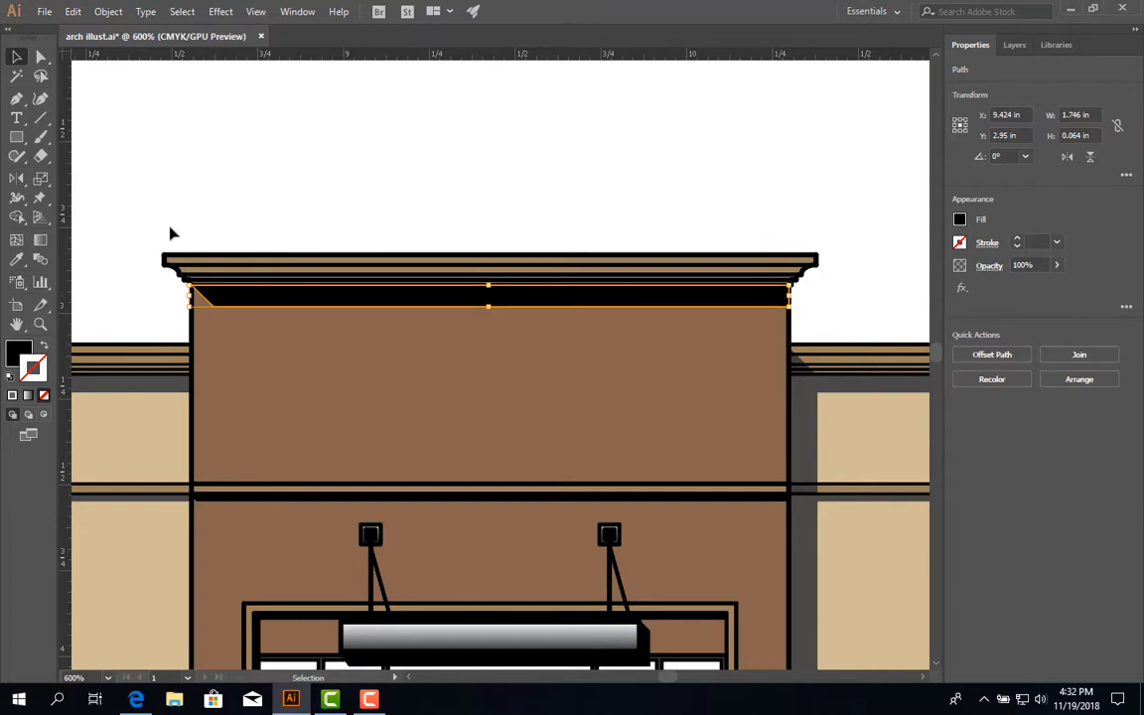
scroll(449, 390, "down", 1)
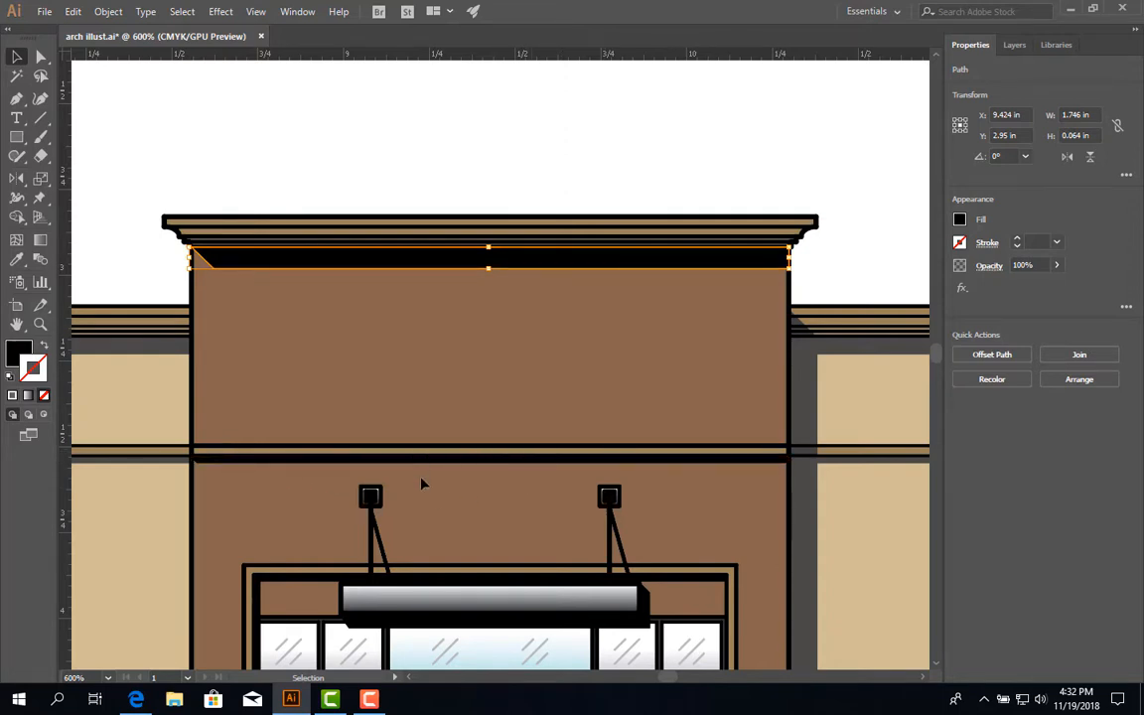
Select the diagonal shadow strips of both awning brackets in turn to inspect them
scroll(421, 483, "down", 2)
scroll(394, 434, "up", 2)
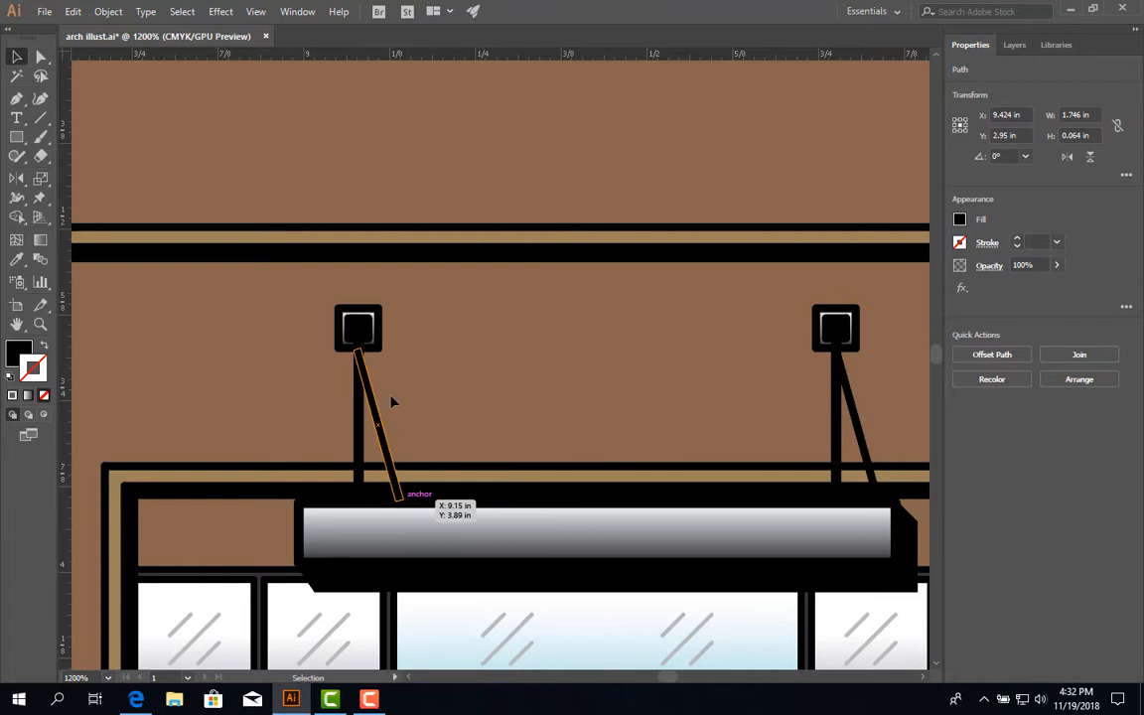
left_click(442, 377)
left_click(377, 417)
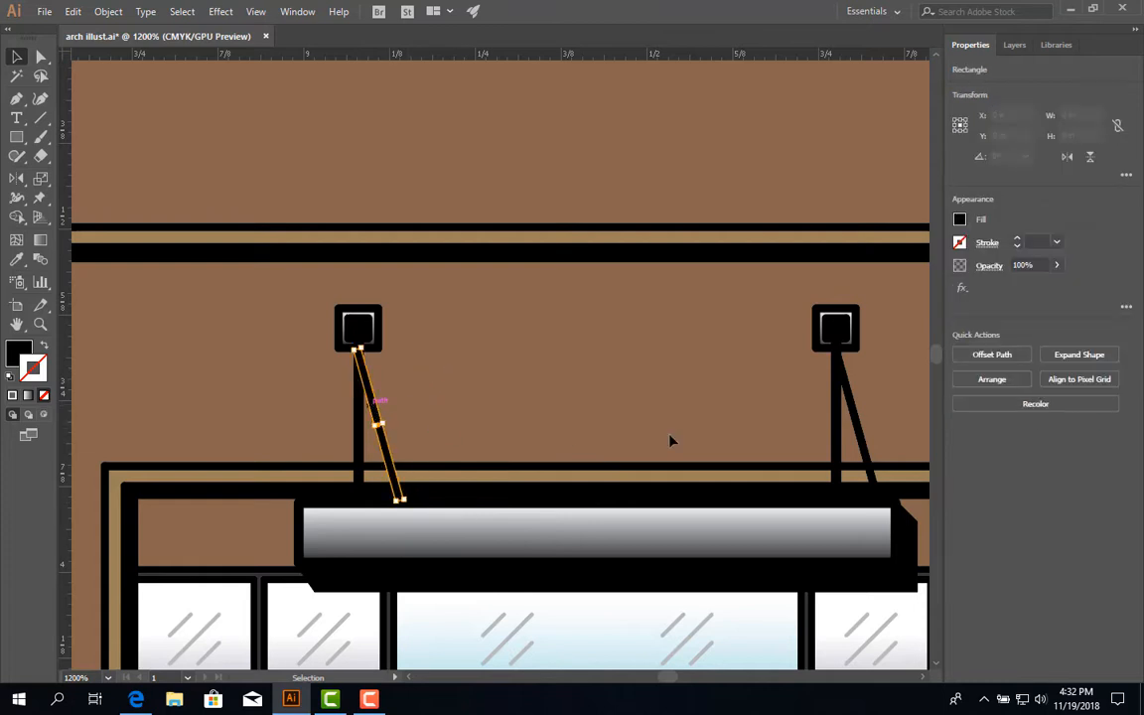
left_click(862, 430)
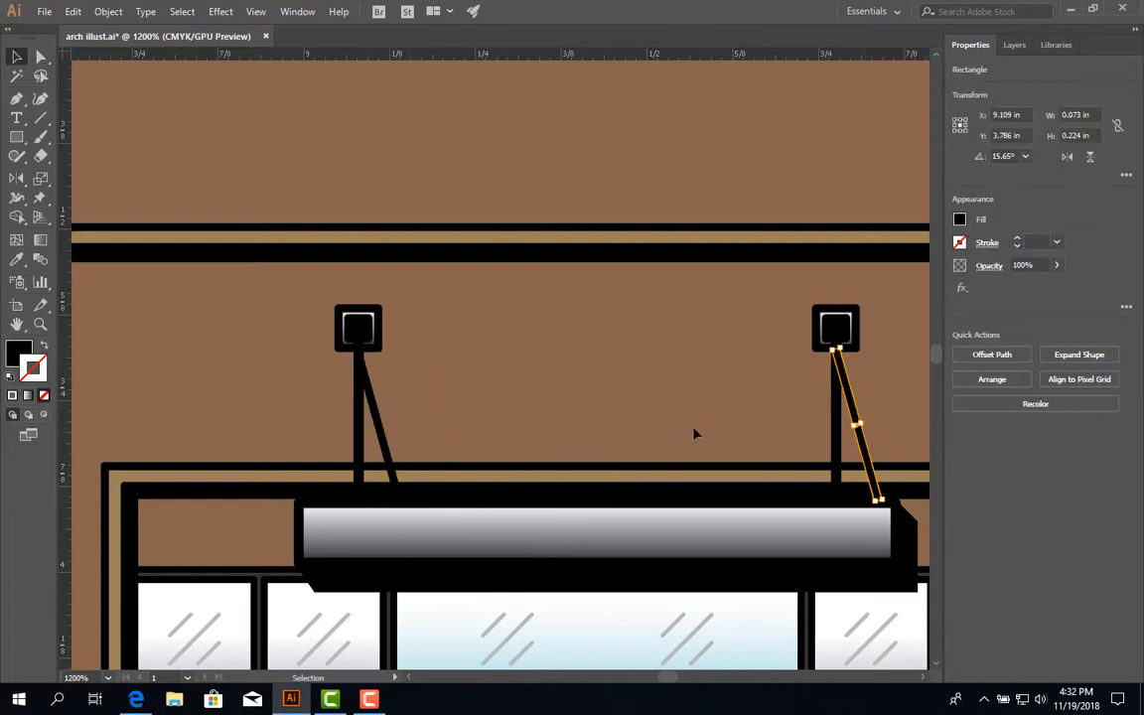
left_click(376, 414)
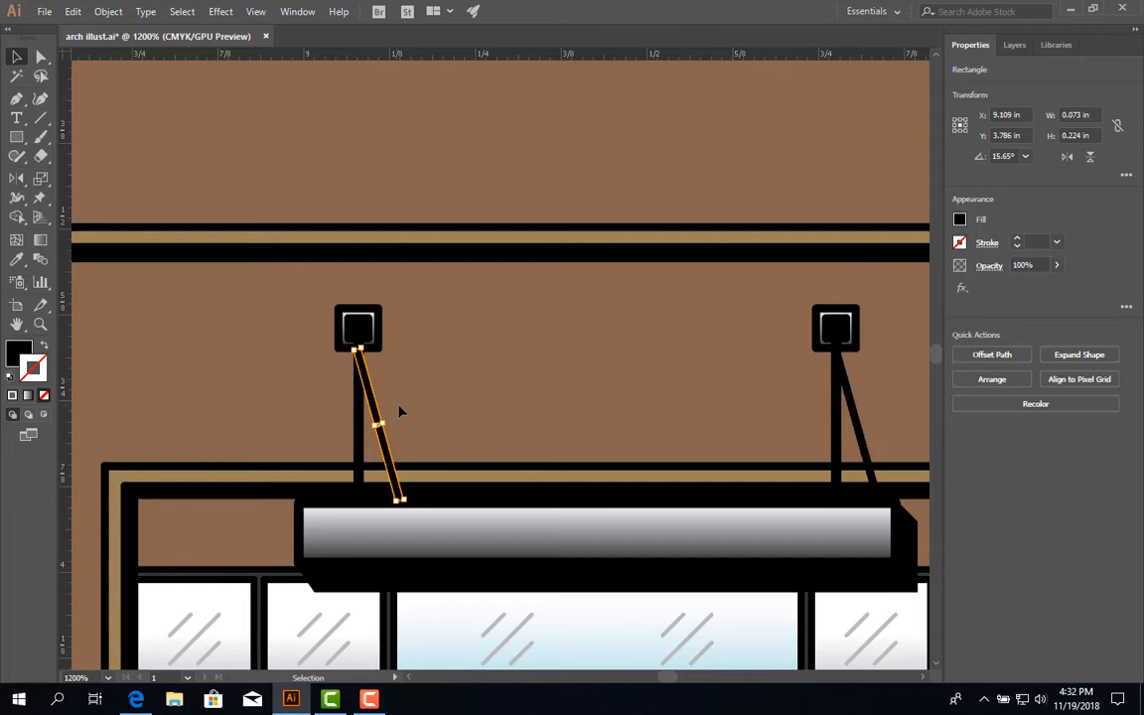
Draw a thin vertical black rectangle about 0.009 by 0.22 in between the awning brackets, rotate it, and delete it
left_click(16, 136)
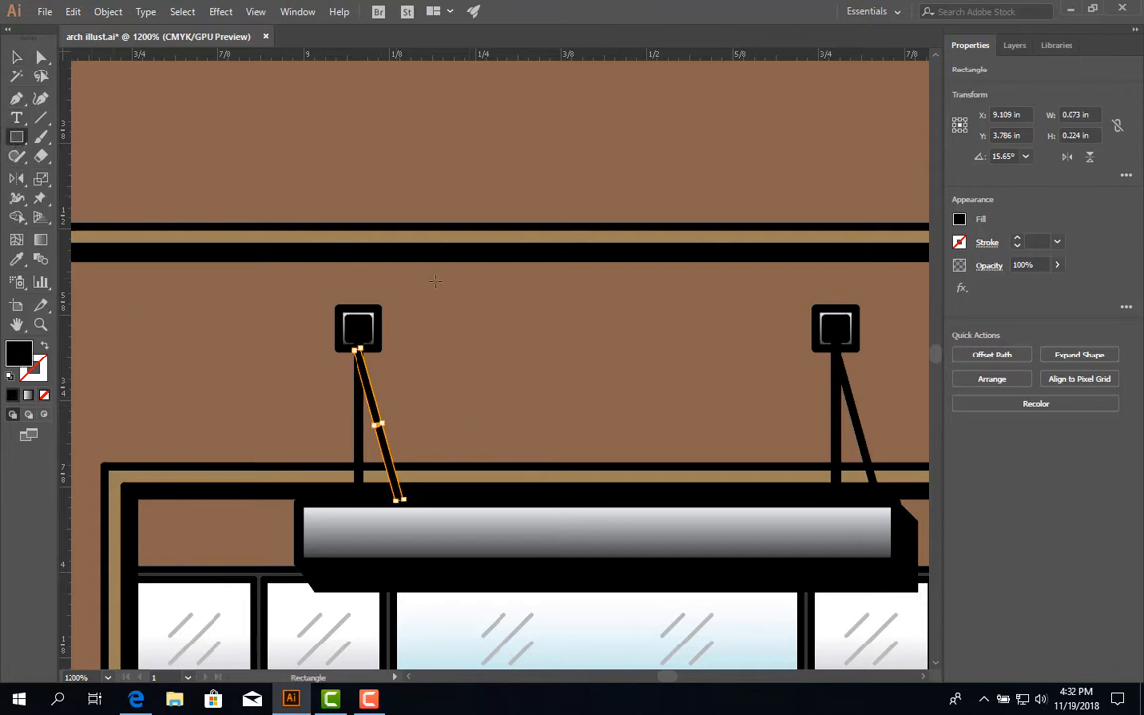
left_click_drag(487, 332, 491, 482)
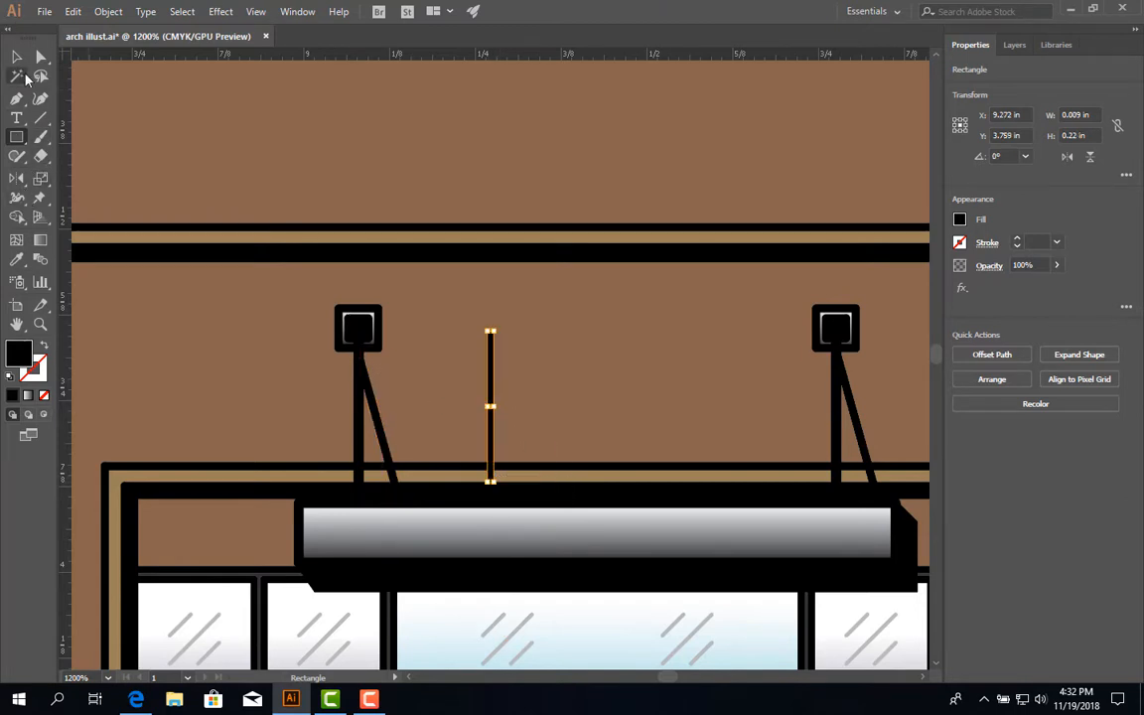
left_click(17, 57)
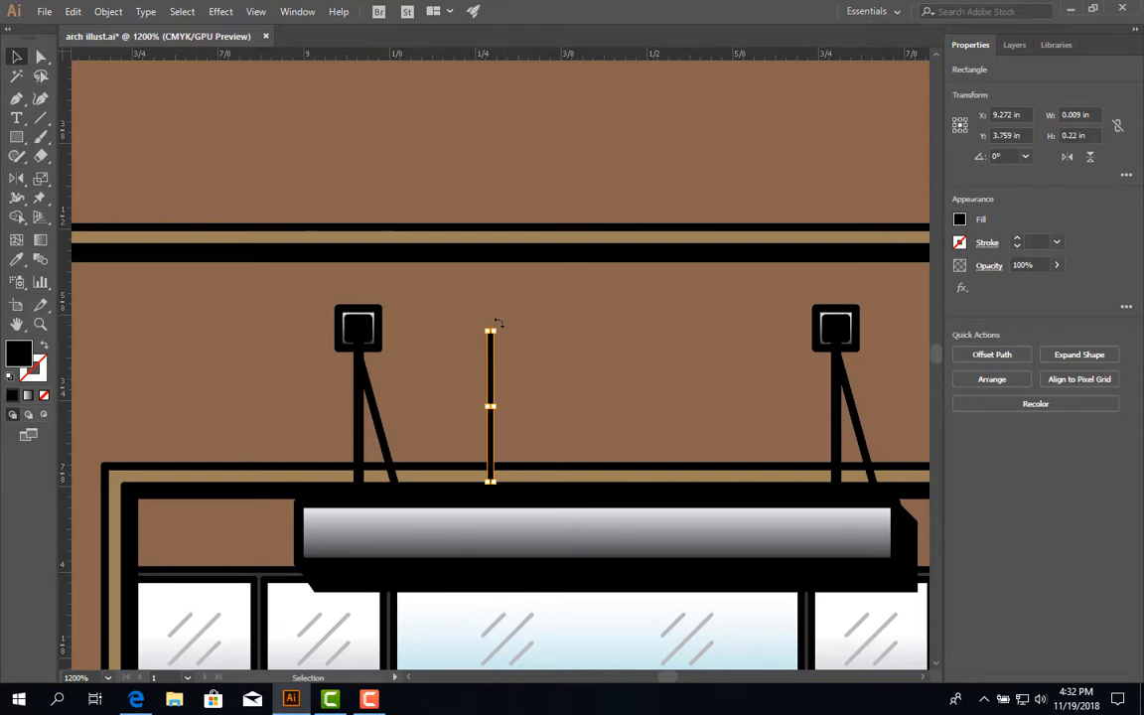
left_click_drag(499, 326, 527, 353)
key("Delete")
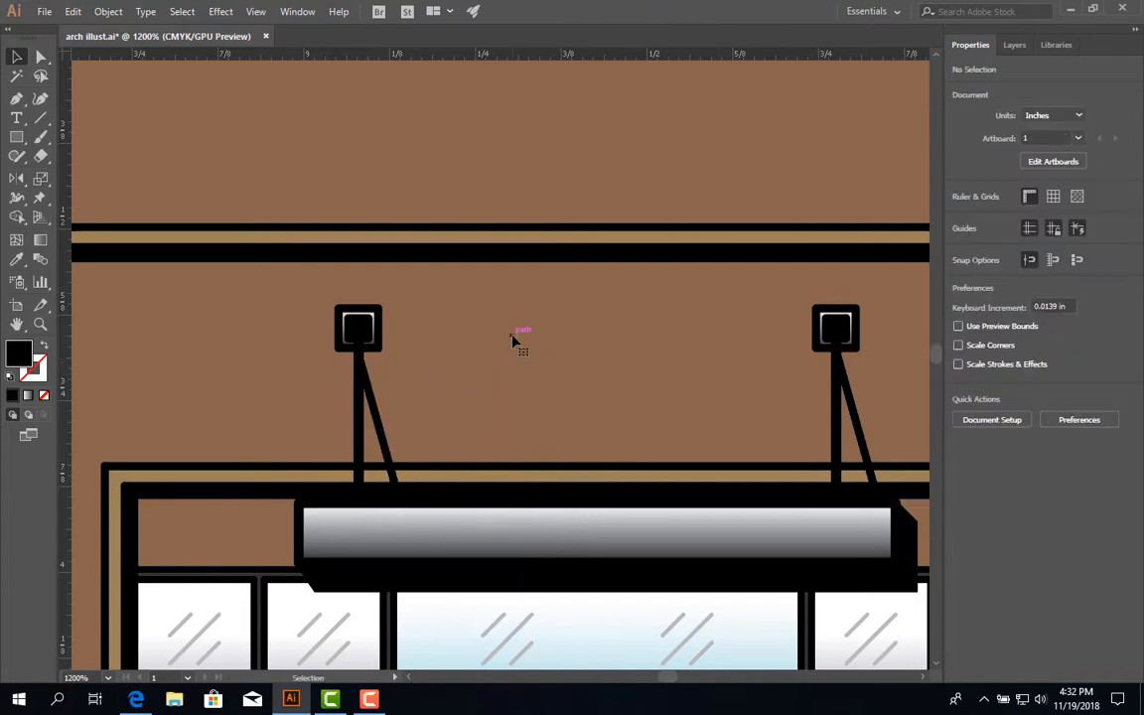
Move the awning's black shadow path down over the windows, return it to its place, and deselect it
scroll(512, 339, "down", 3)
scroll(522, 409, "down", 2, "alt")
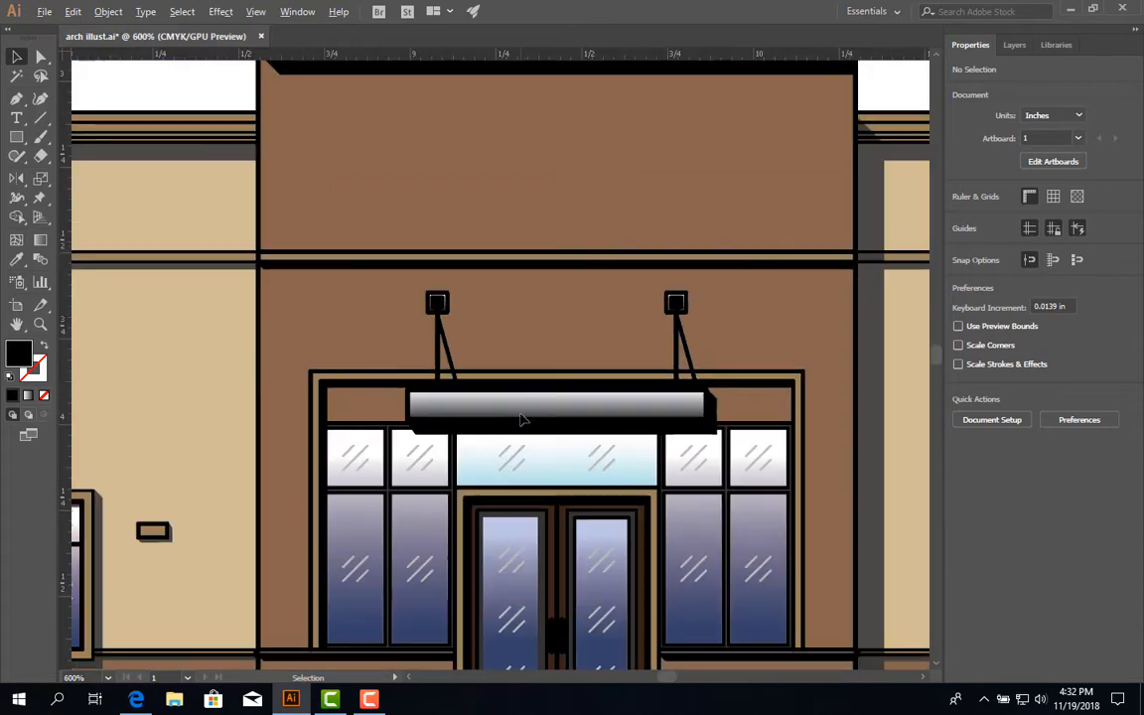
left_click(536, 429)
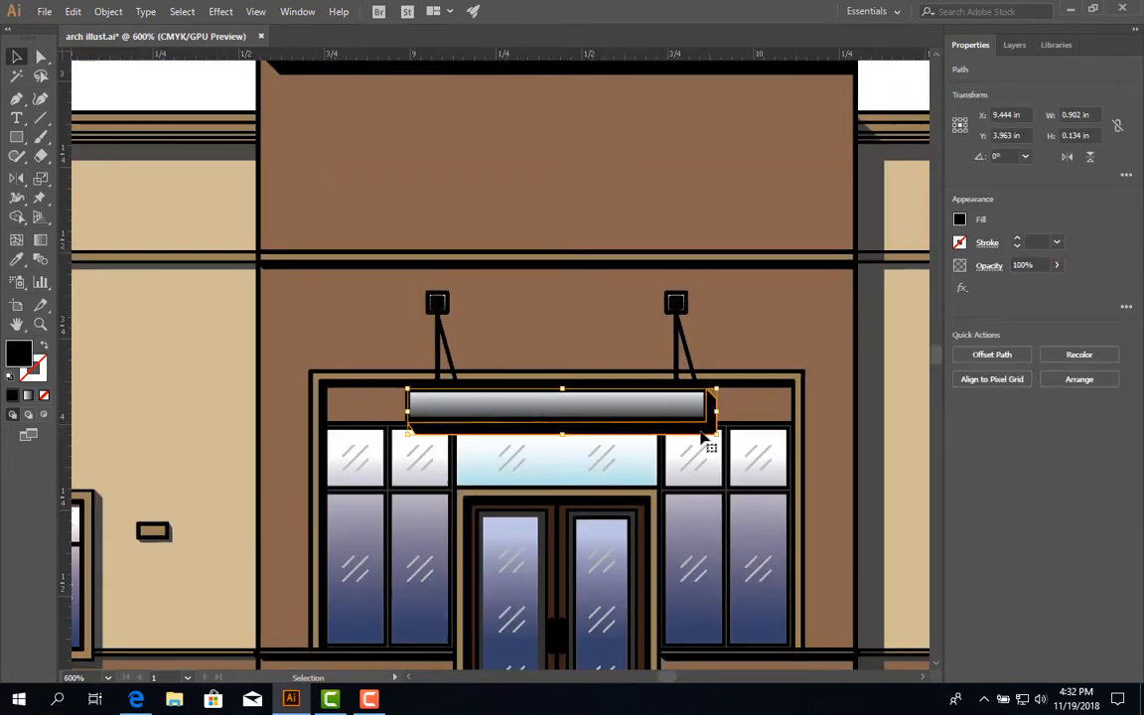
left_click_drag(708, 437, 741, 456)
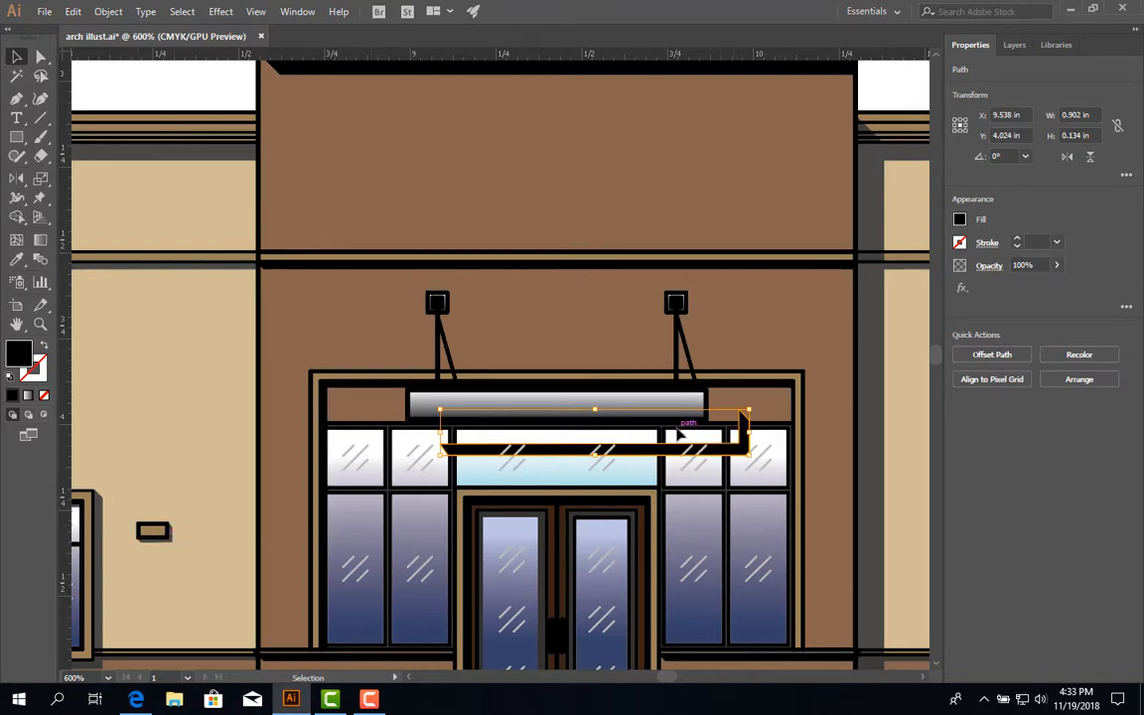
left_click_drag(709, 452, 678, 431)
left_click(774, 326)
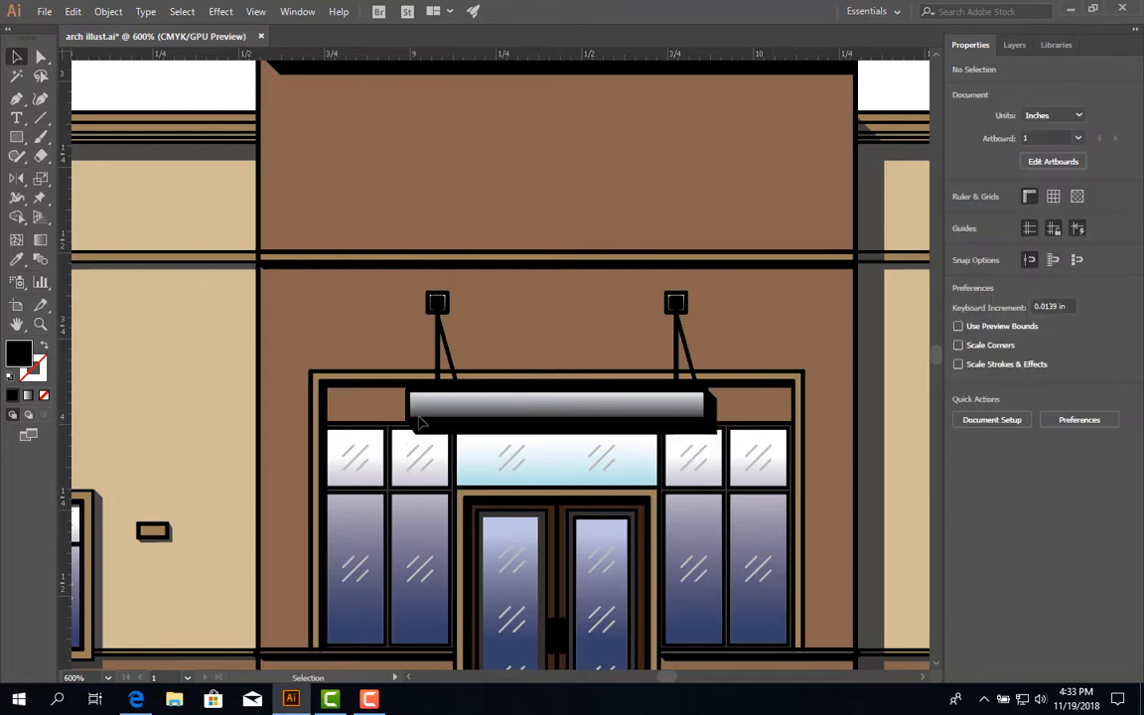
Inspect the black shadow paths inside the storefront frame, around the door frame and beneath the lower trim by selecting each one
left_click(333, 392)
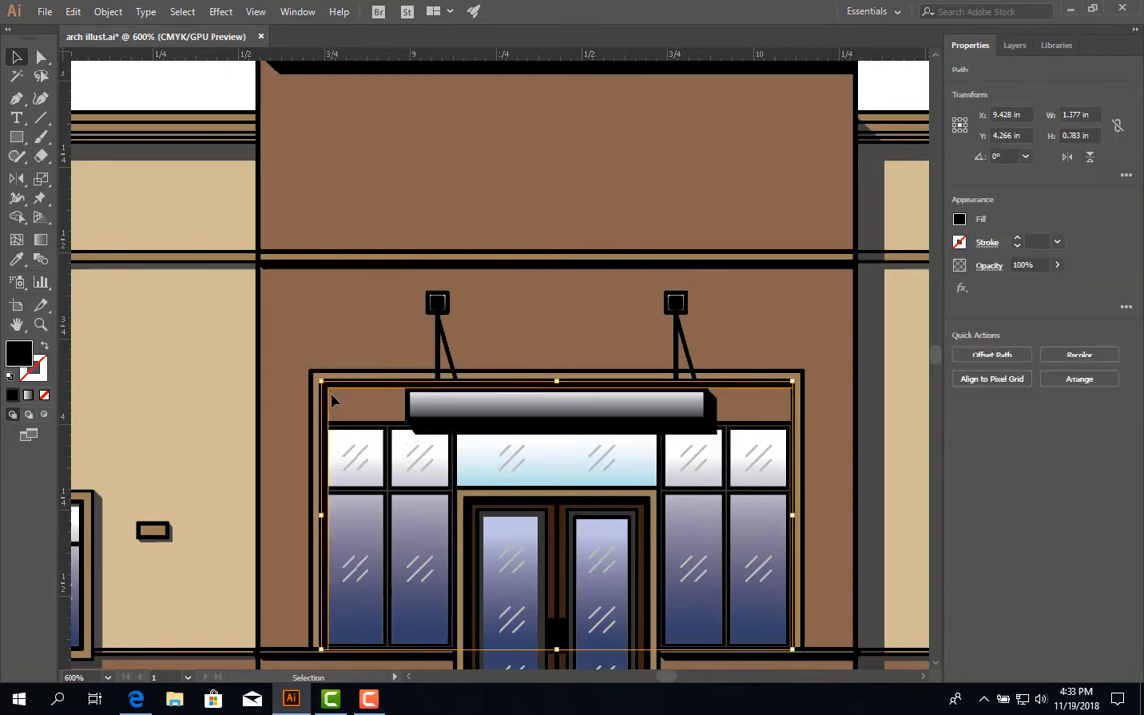
left_click(347, 325)
scroll(402, 460, "down", 3)
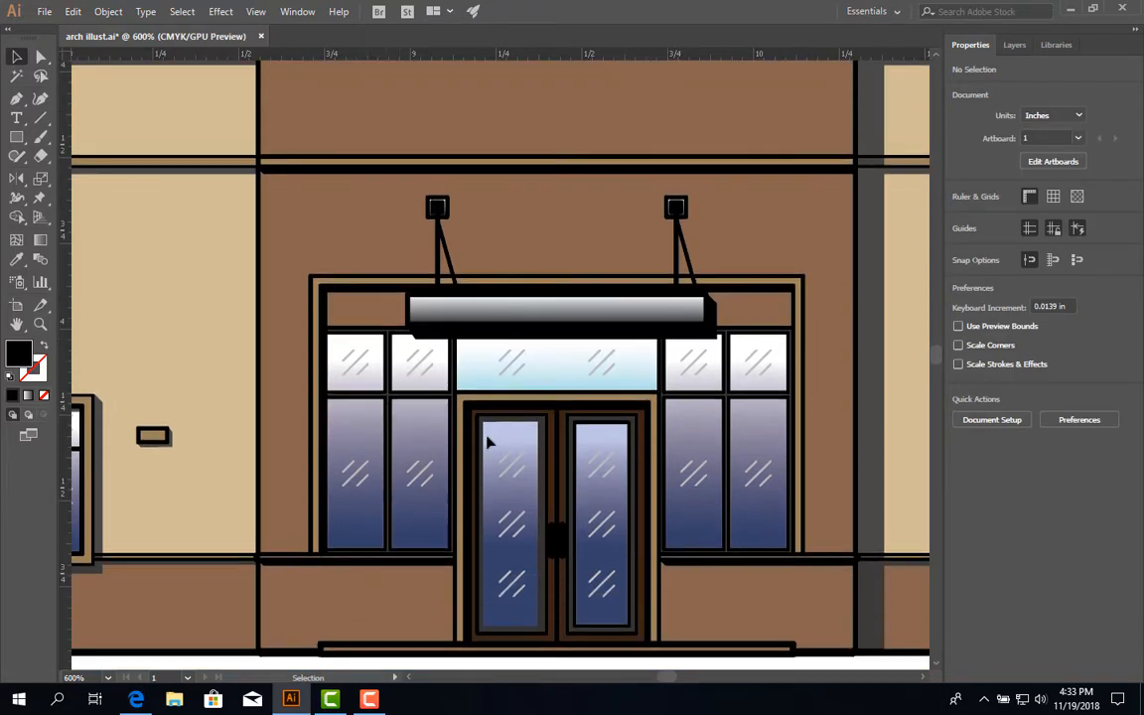
scroll(480, 424, "up", 1)
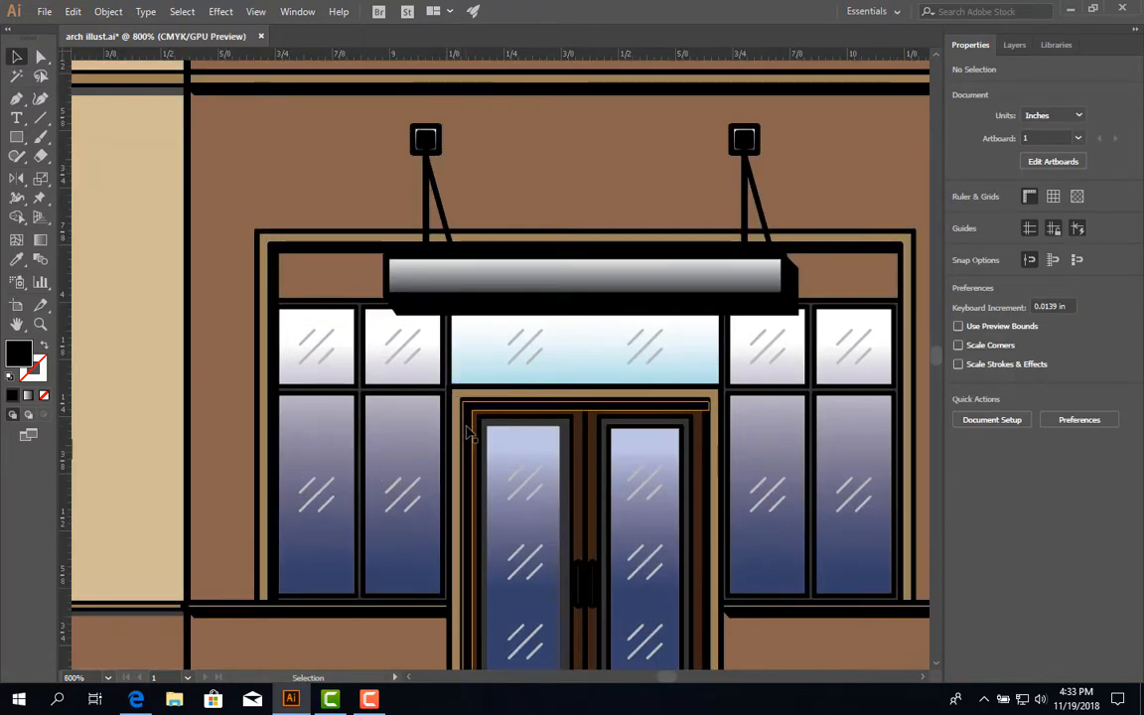
left_click(467, 429)
left_click(244, 184)
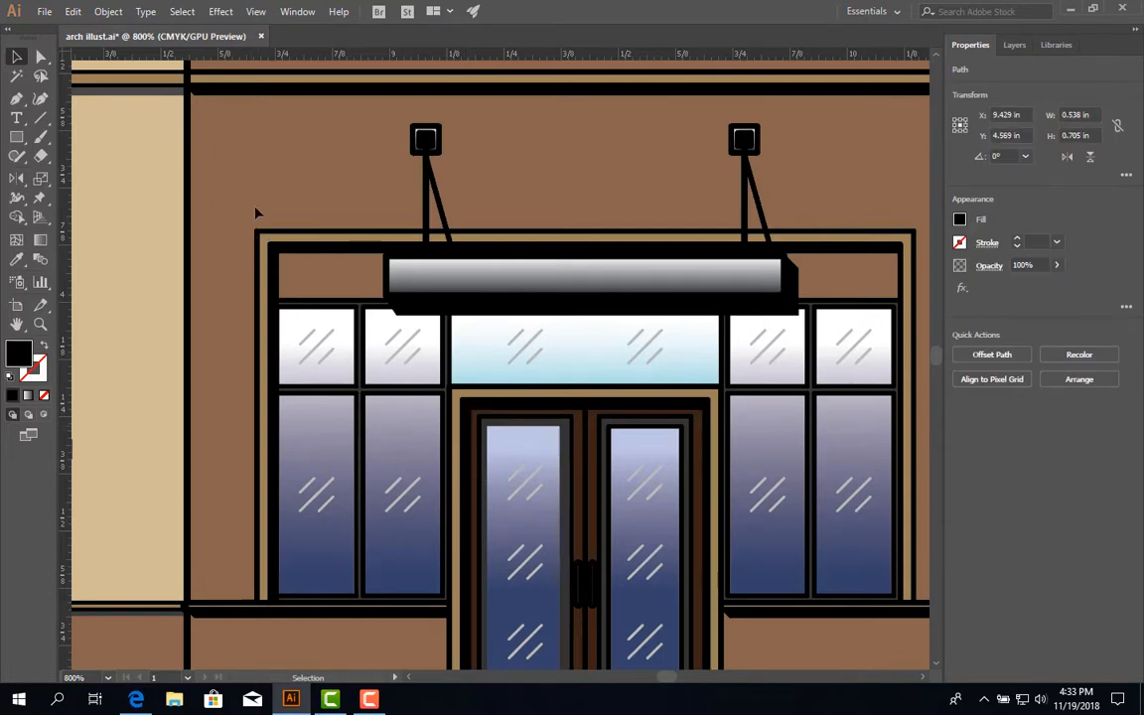
left_click(223, 618)
left_click(775, 612)
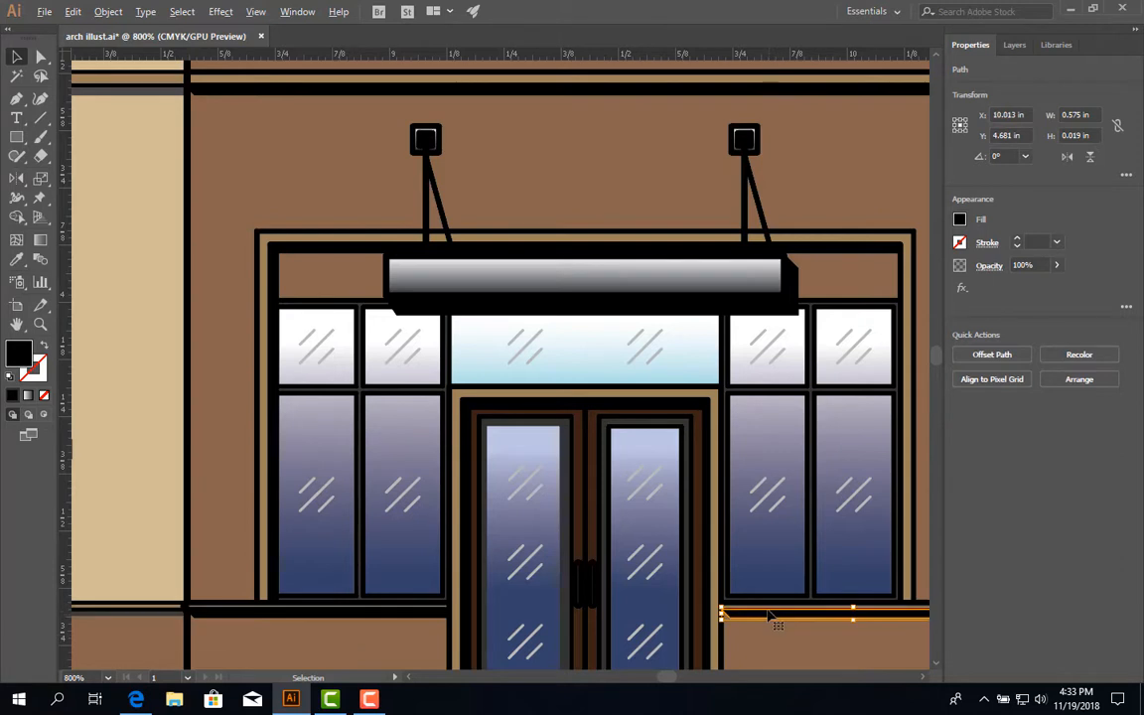
scroll(777, 619, "down", 2)
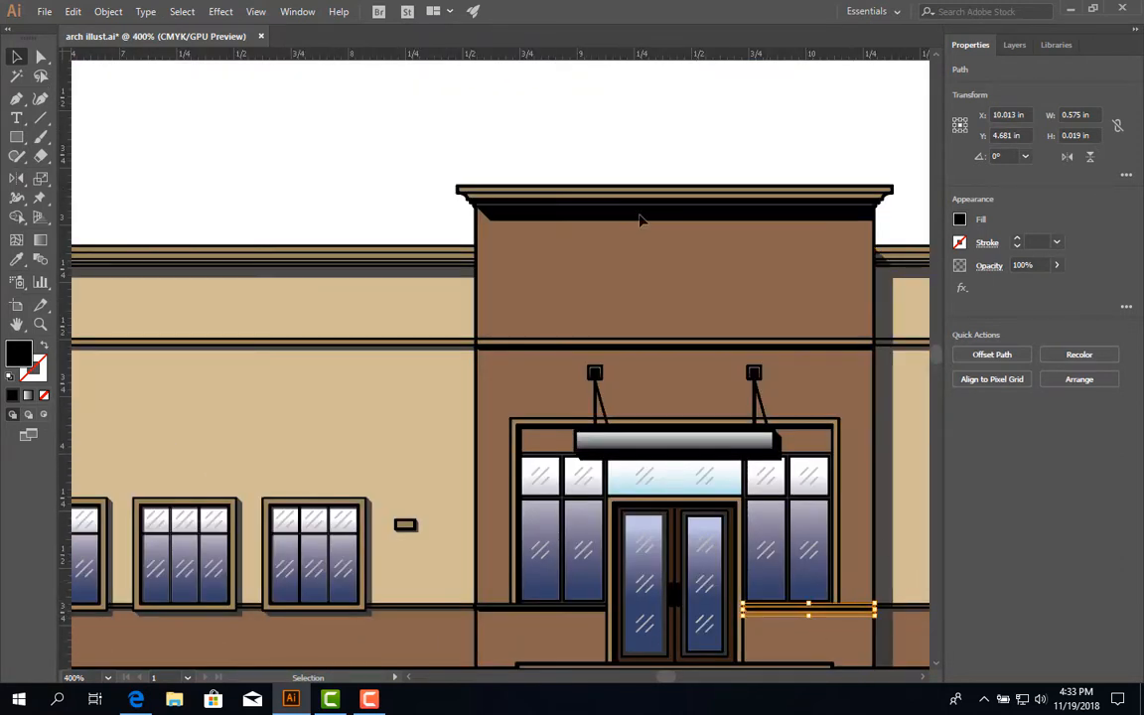
left_click(416, 164)
Examine the entrance doors, the trim beside them and the awning above at close range
left_click_drag(518, 518, 301, 439)
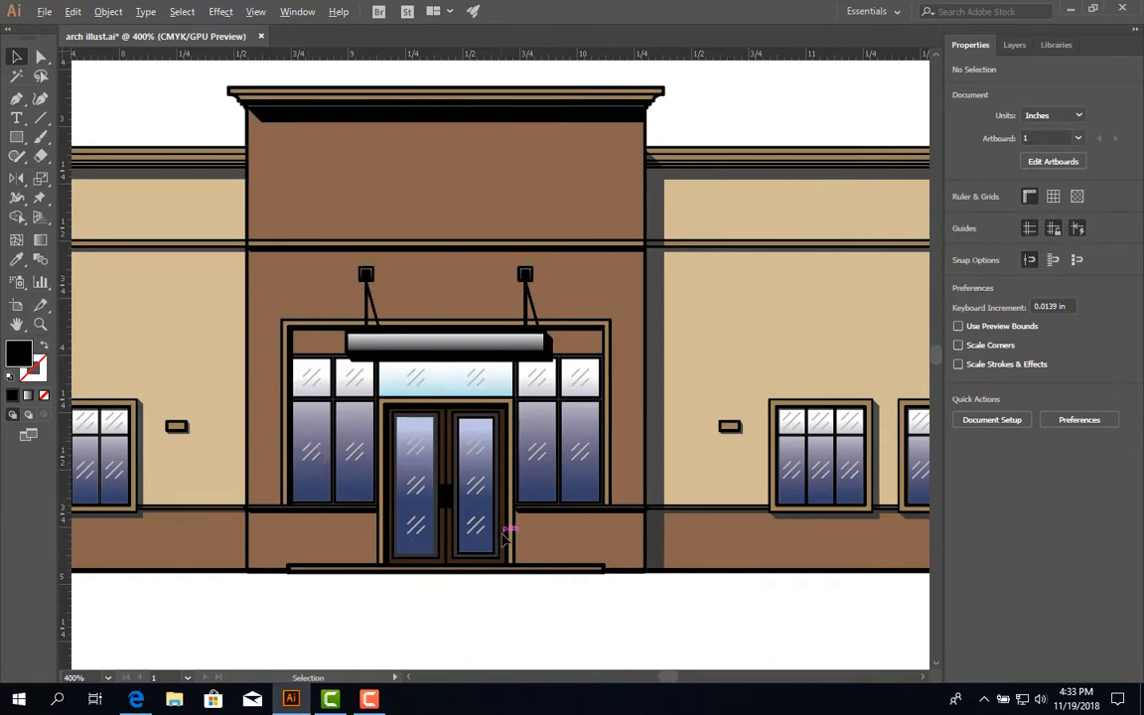
scroll(506, 527, "up", 3)
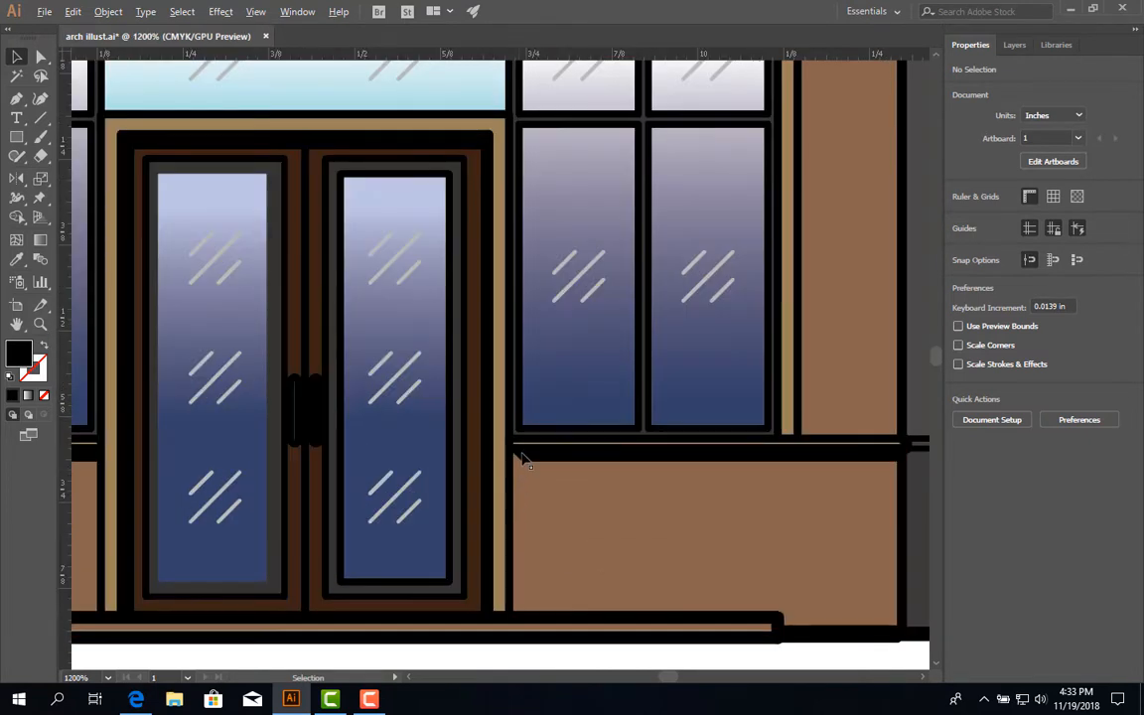
scroll(525, 475, "down", 2)
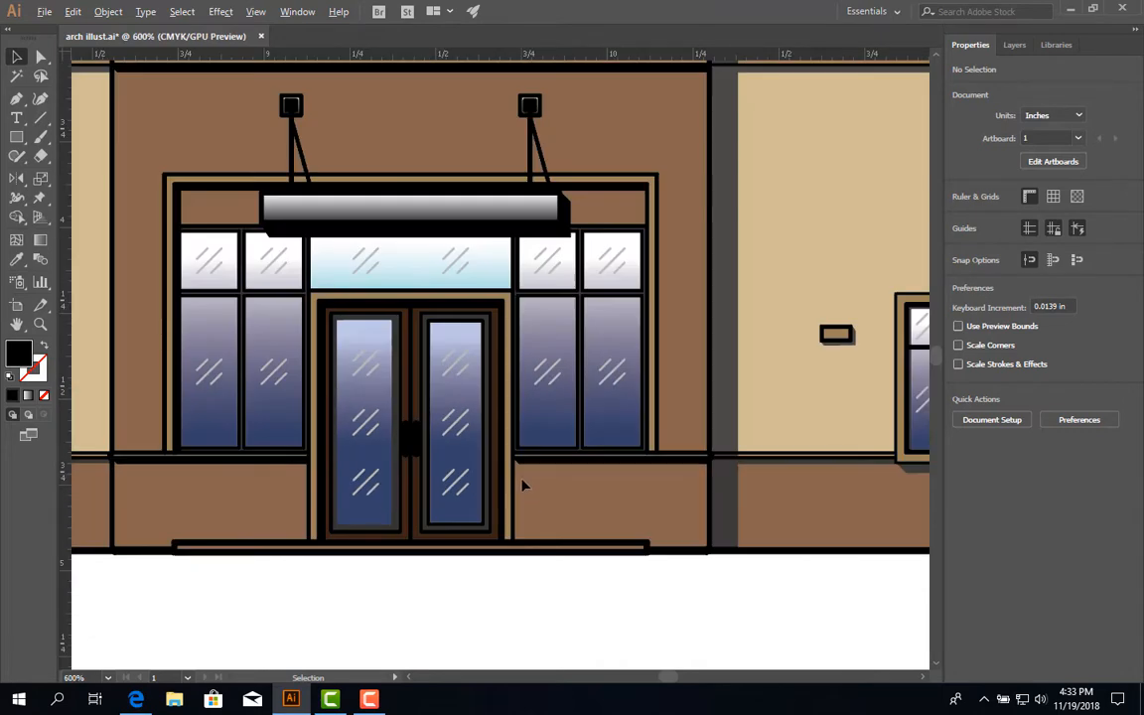
left_click_drag(778, 513, 609, 508)
scroll(363, 485, "up", 1)
left_click_drag(353, 345, 512, 390)
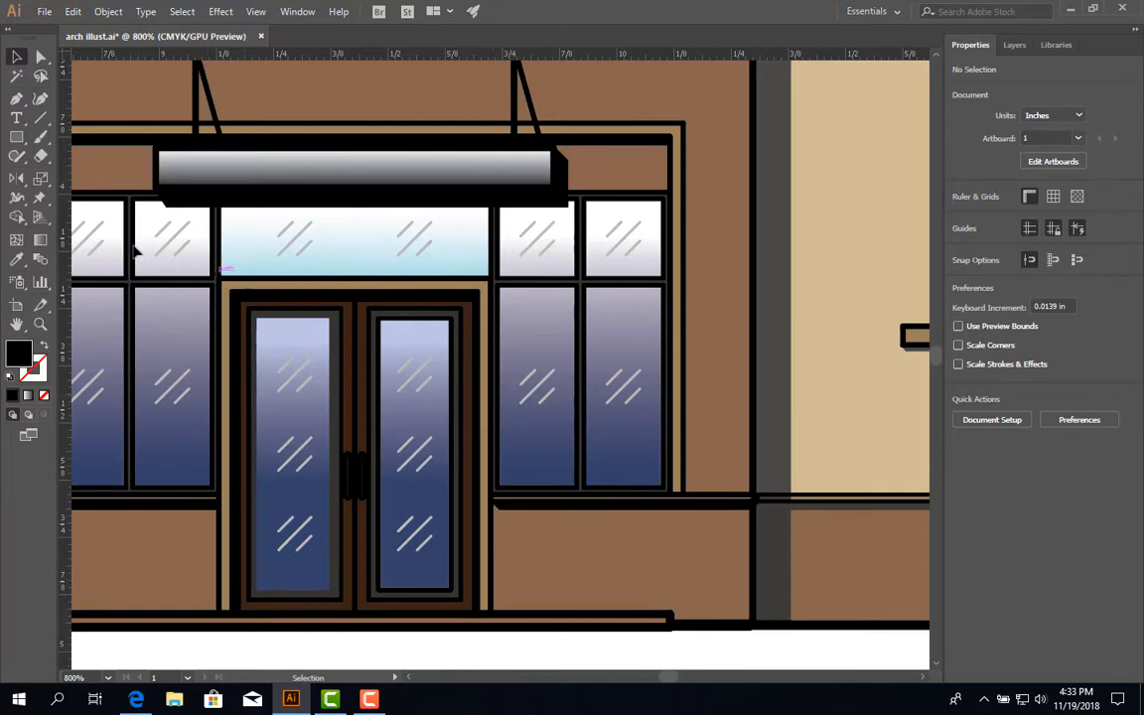
left_click_drag(248, 293, 344, 338)
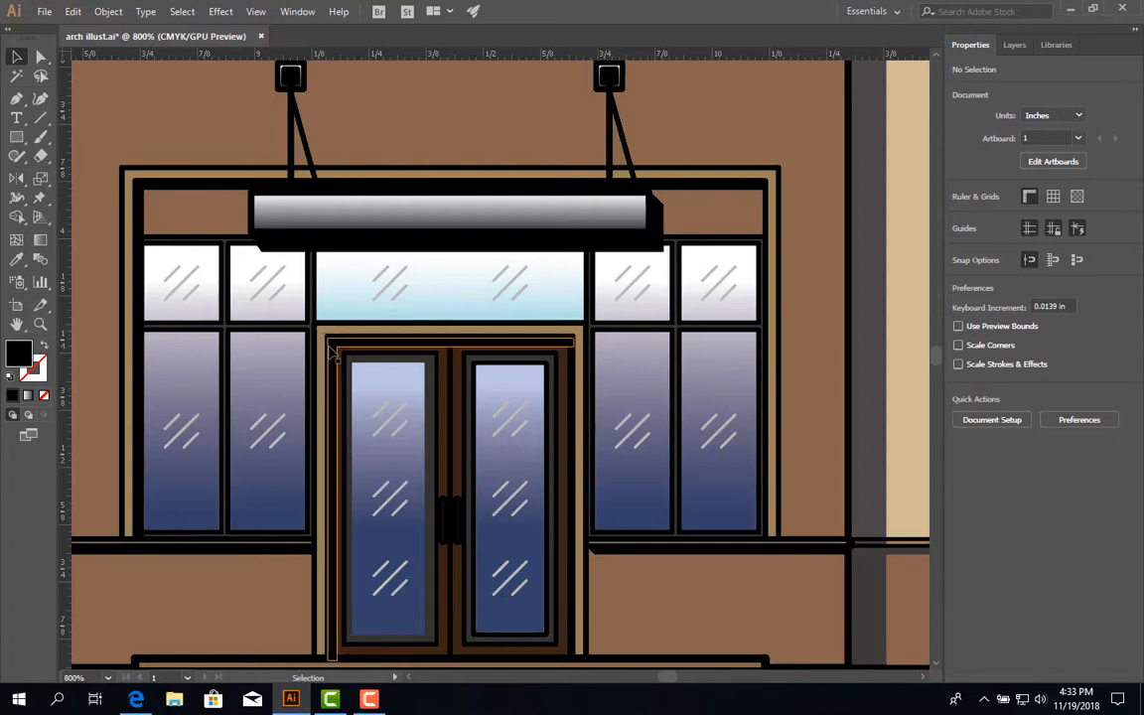
Inspect the black shadow paths around the entrance door frame and inside the storefront frame by selecting each, then deselect
left_click(332, 350)
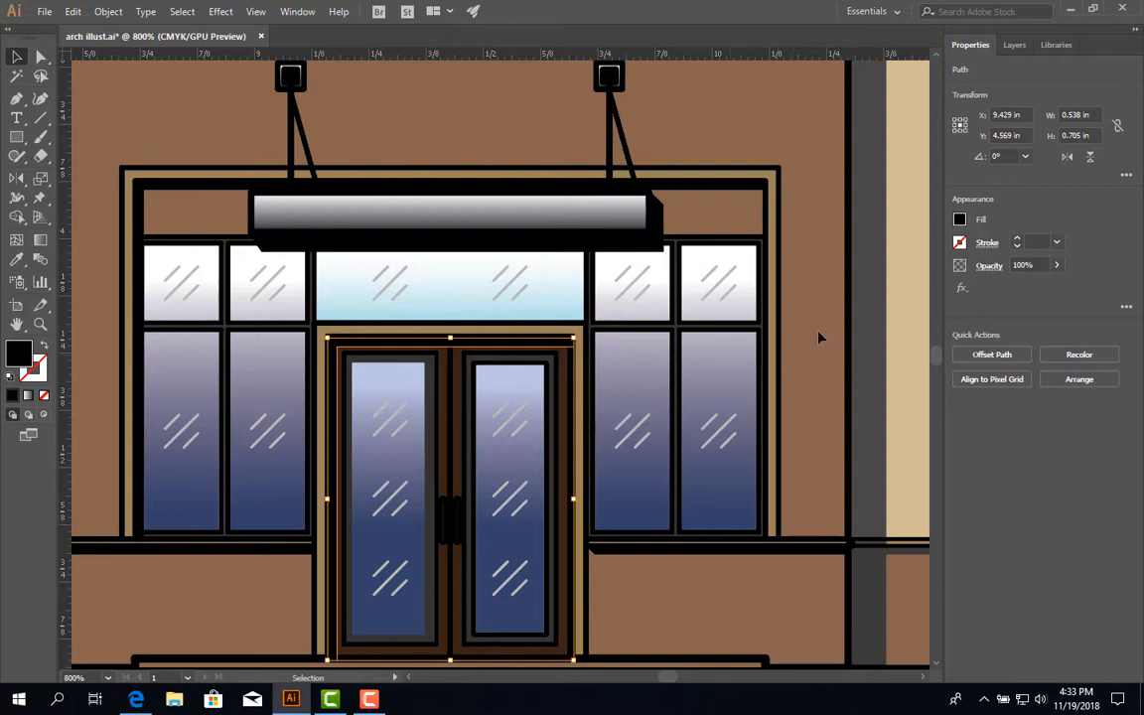
scroll(797, 233, "up", 1)
scroll(690, 303, "down", 1)
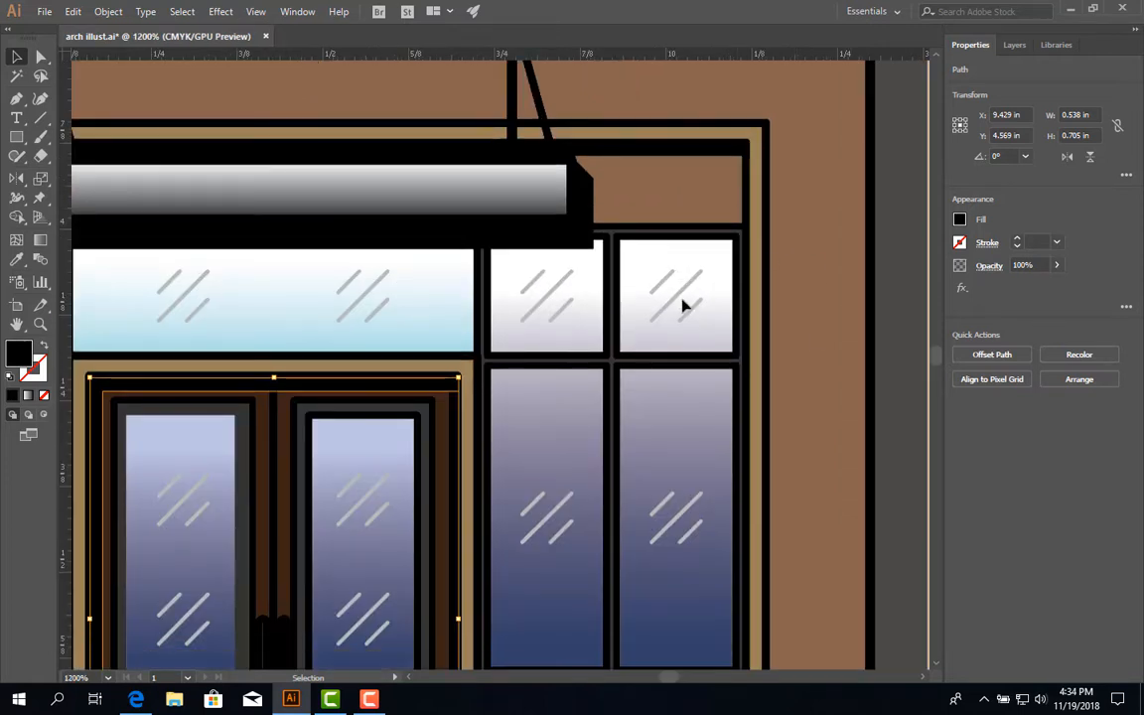
scroll(666, 287, "down", 1)
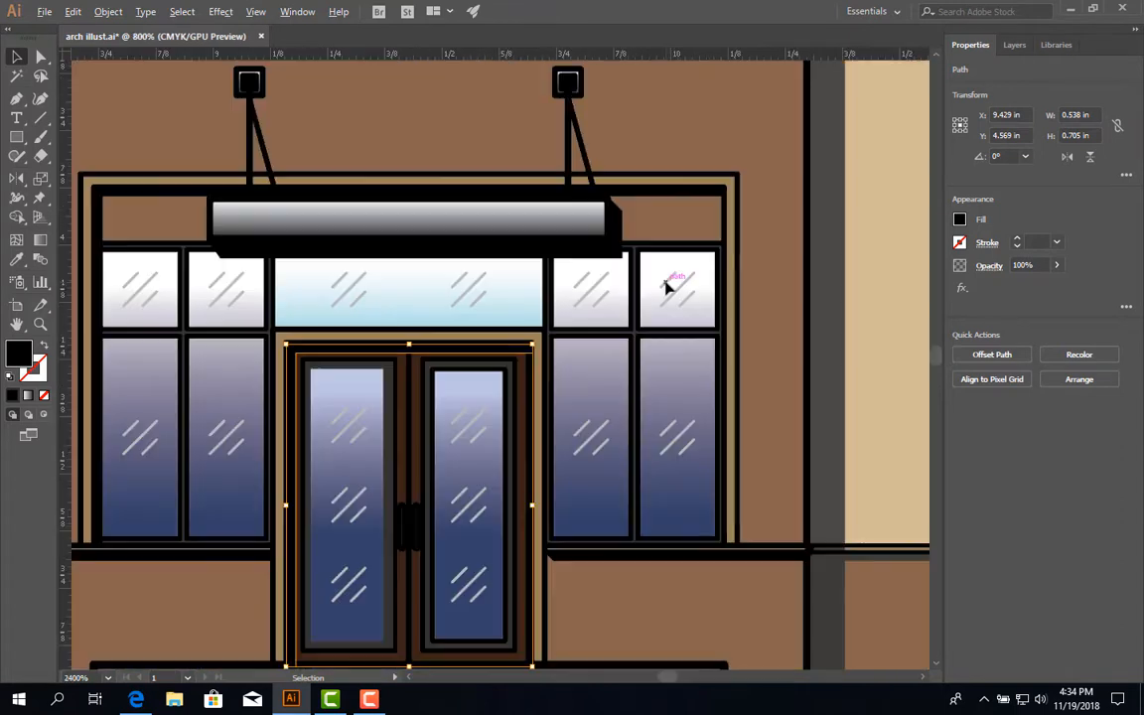
left_click(668, 199)
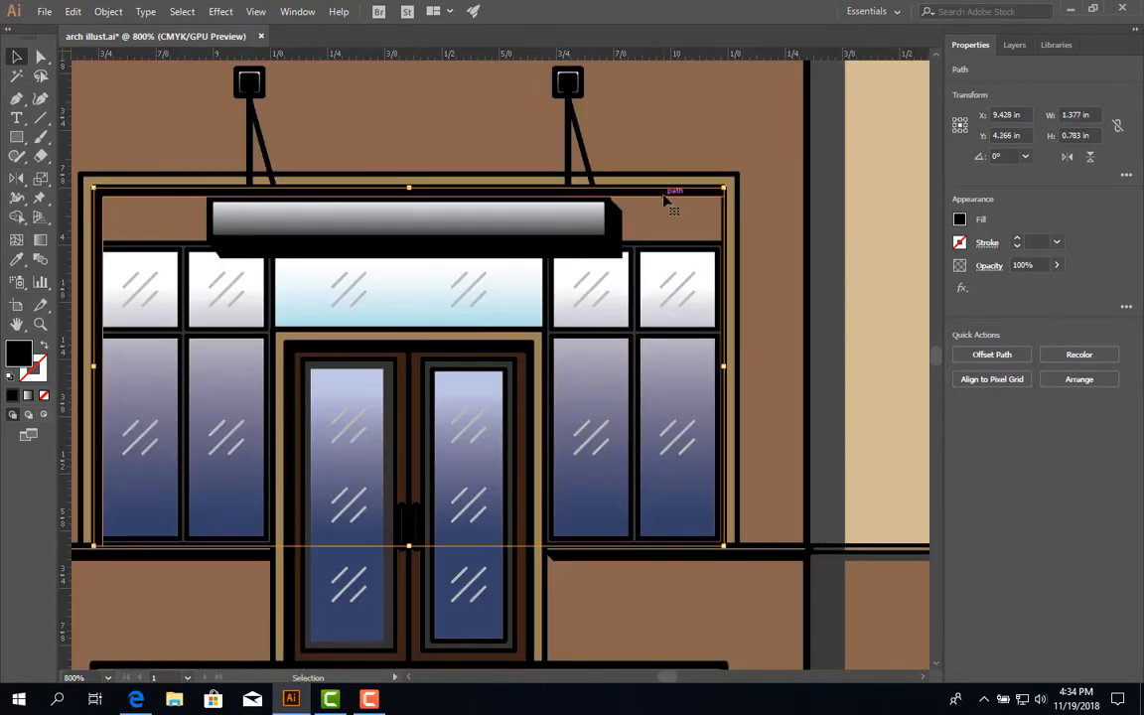
left_click(632, 614)
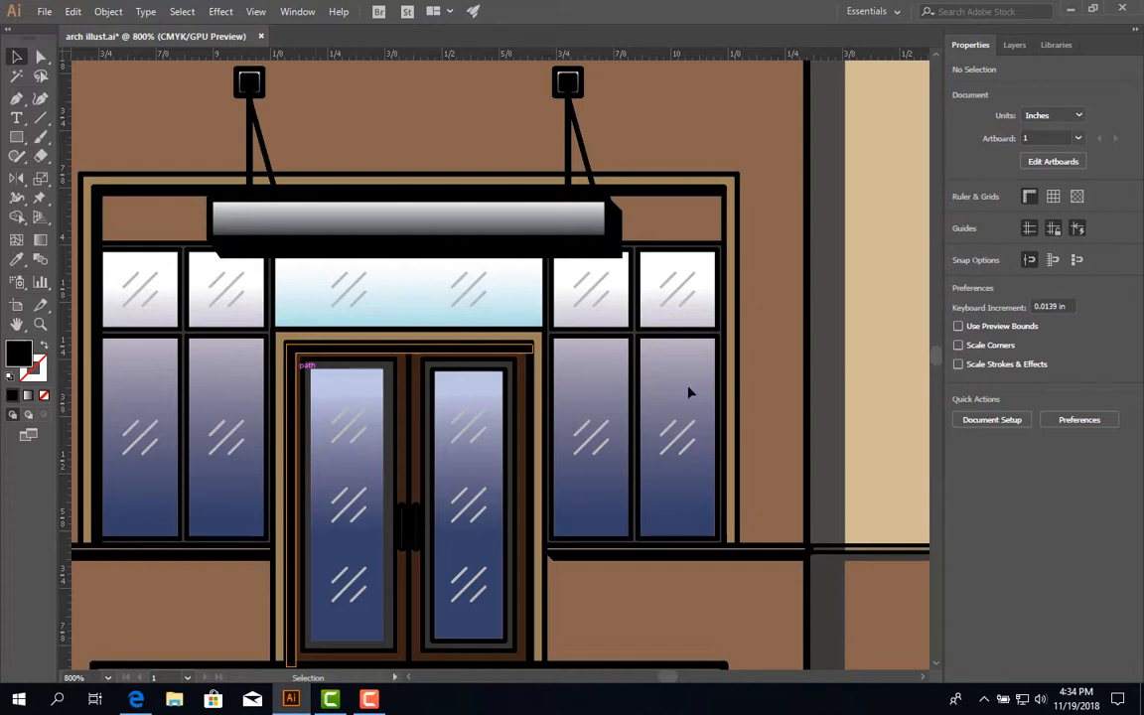
Draw a closed black Pen shadow about 0.028 by 0.81 in along the storefront frame's outer right edge, with a slanted top, and deselect it
scroll(759, 201, "up", 2, "alt")
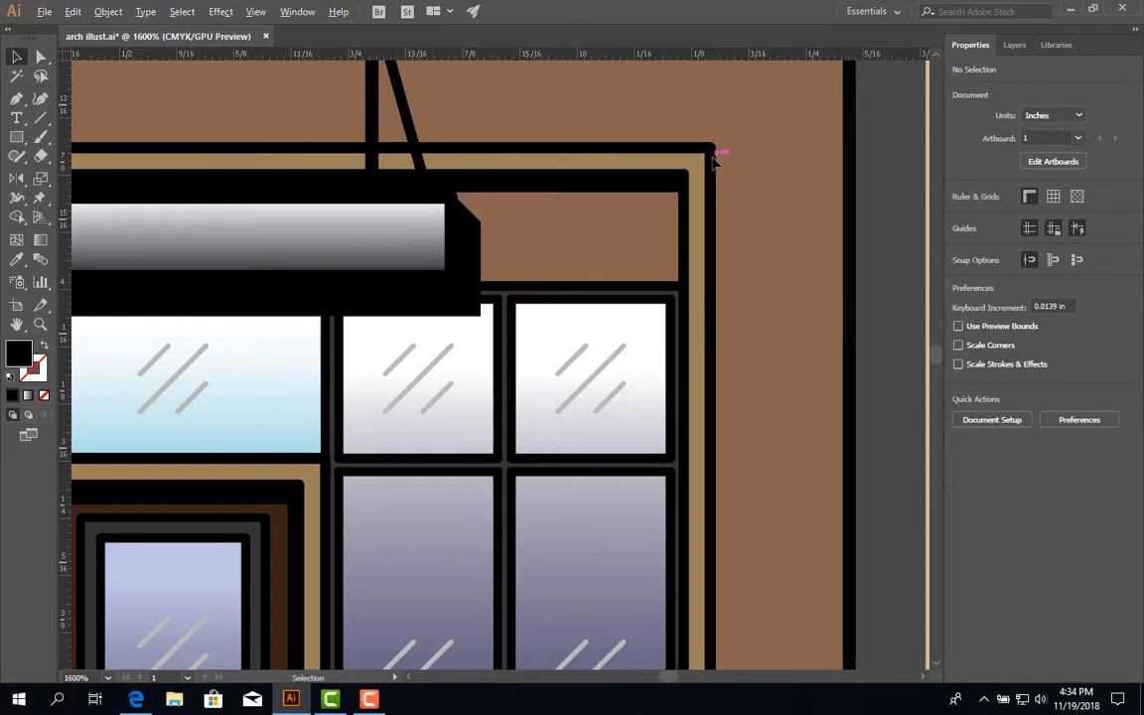
left_click(17, 98)
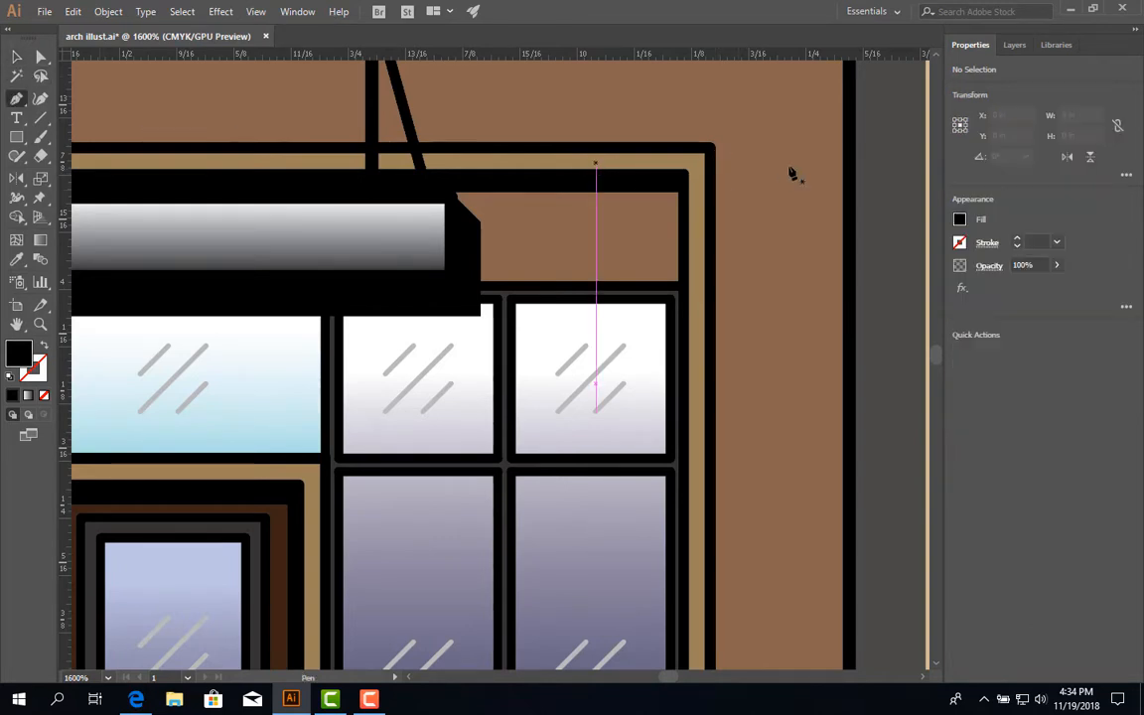
left_click(710, 153)
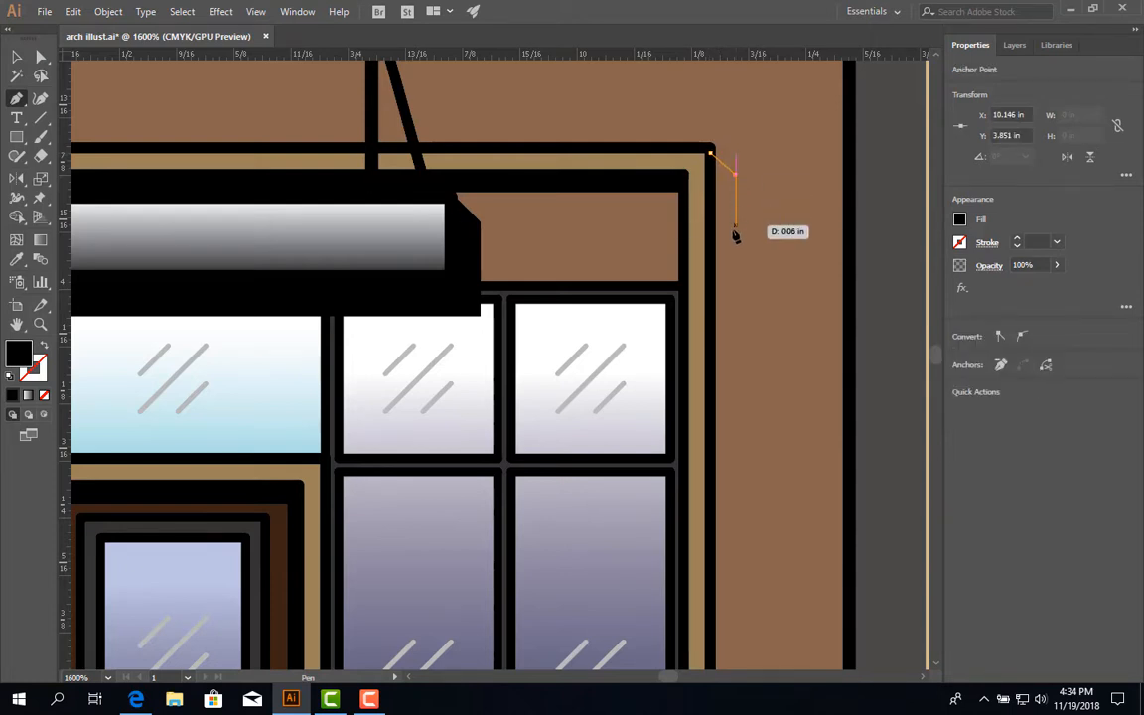
scroll(752, 328, "down", 3)
scroll(757, 558, "up", 2)
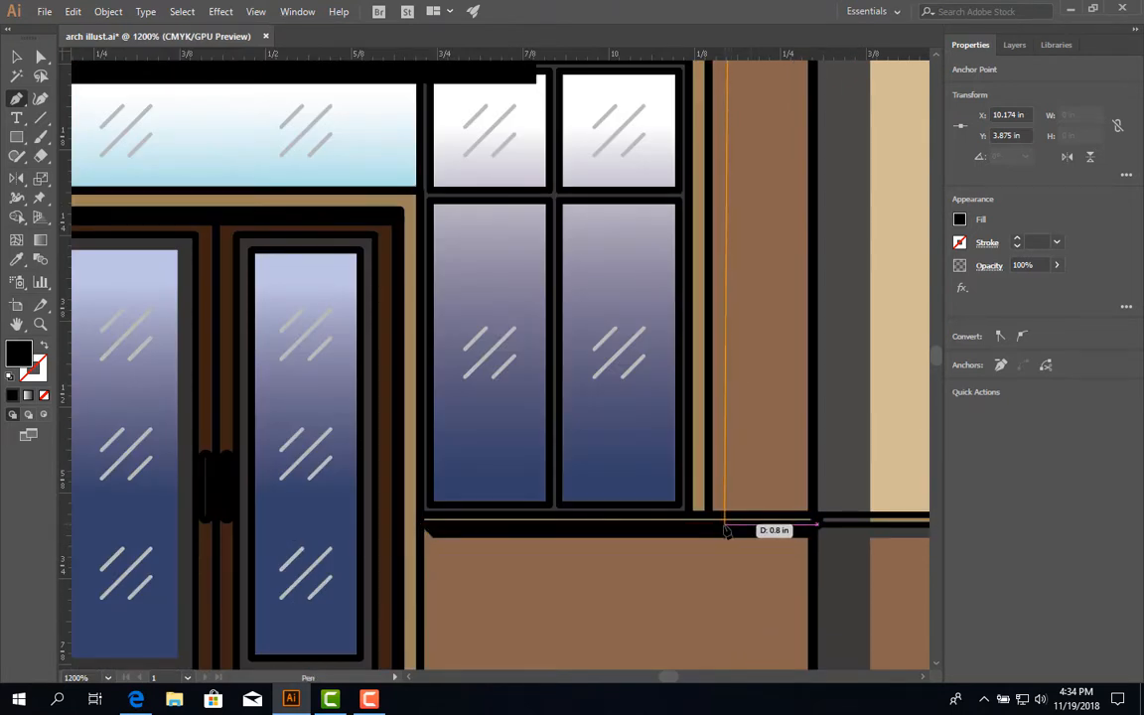
scroll(732, 537, "up", 1)
scroll(728, 568, "up", 1)
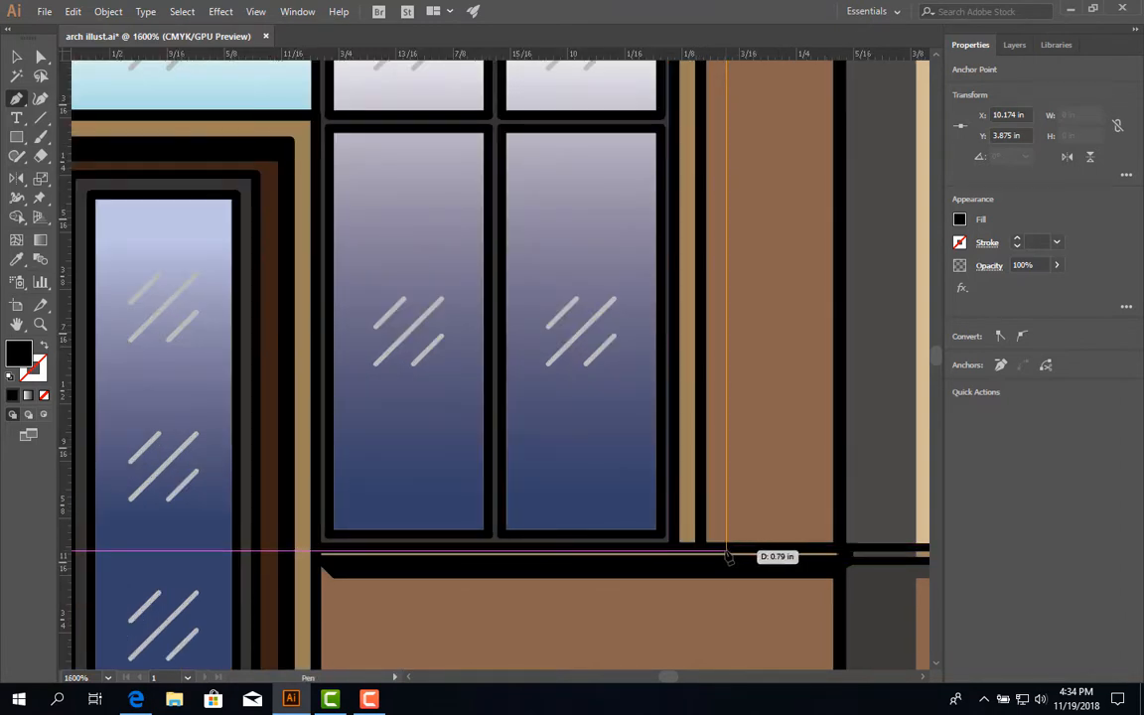
left_click(726, 556)
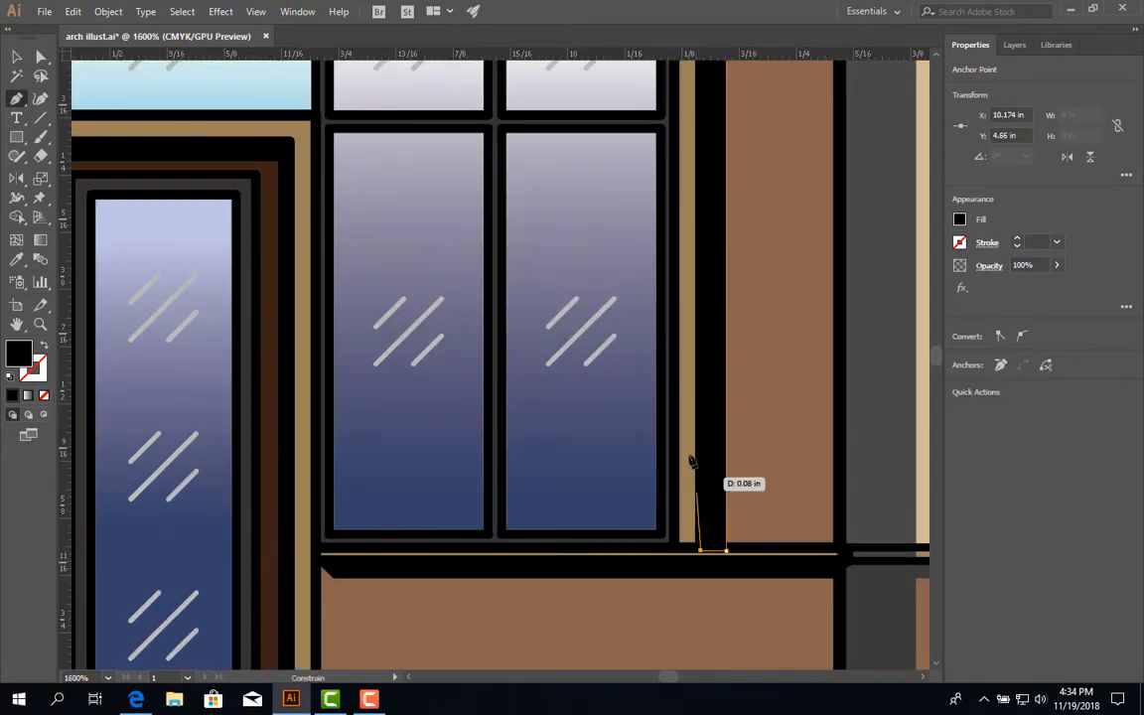
scroll(695, 328, "up", 5)
scroll(698, 241, "up", 1)
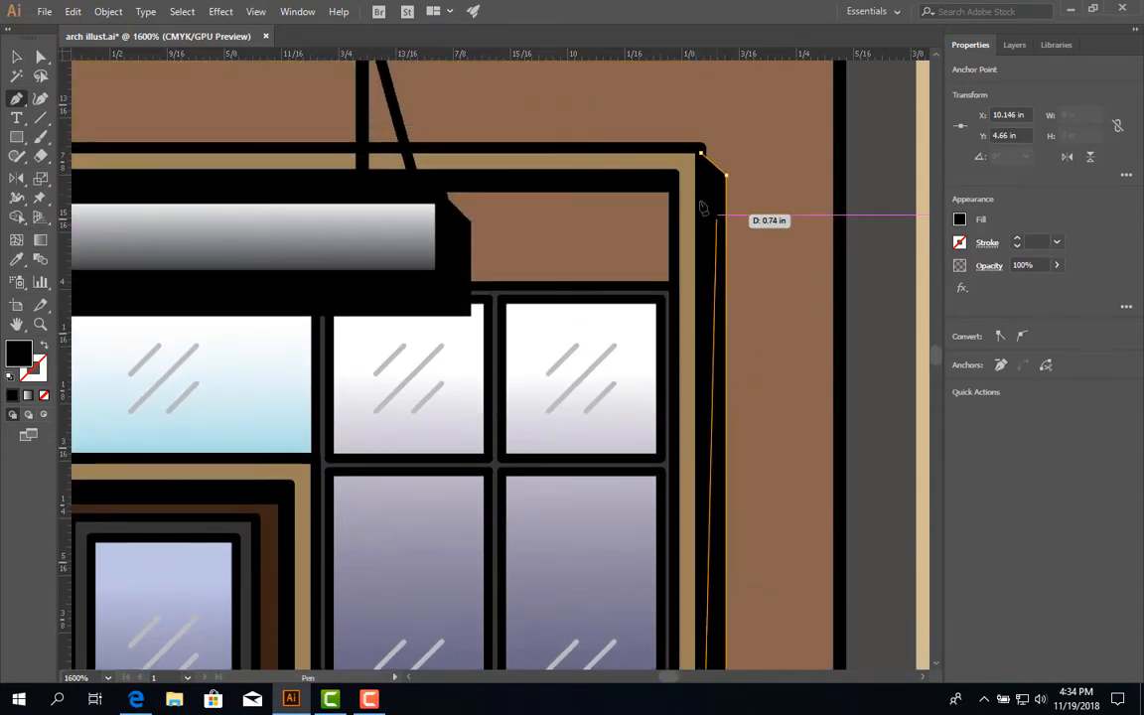
left_click(702, 154)
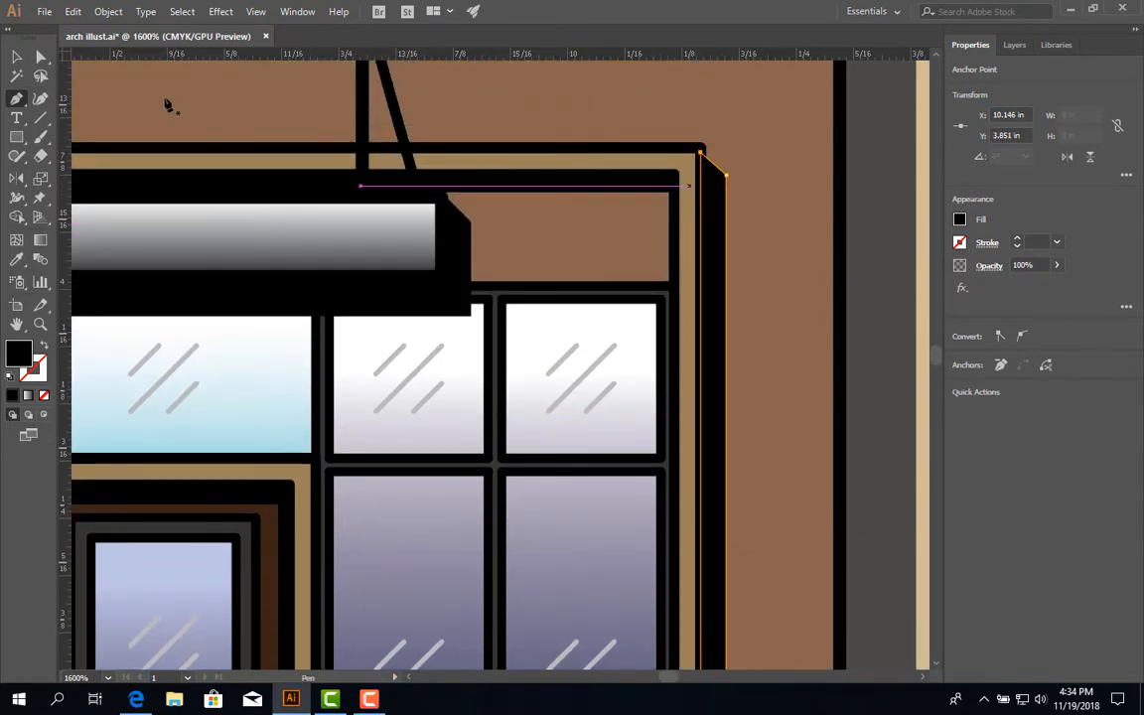
key("v")
key("ctrl+shift+a")
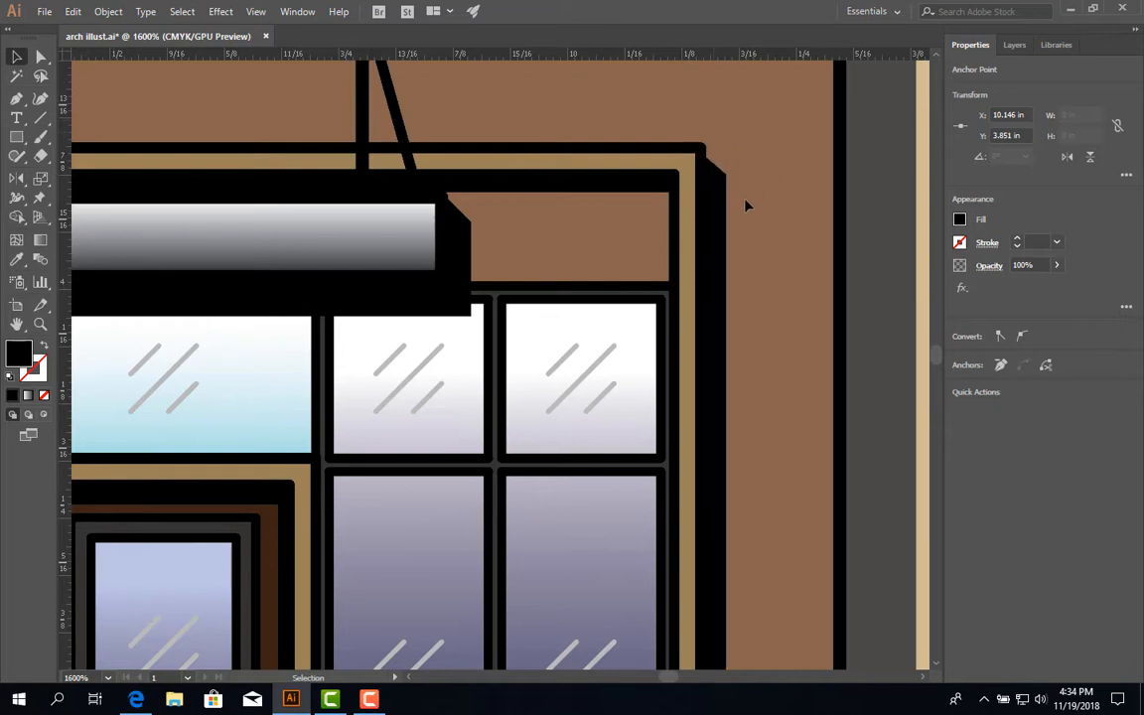
Move the upper outer anchor of the storefront frame's new side shadow inward along its slant to about X 10.164, Y 3.866 in
key("ctrl+minus")
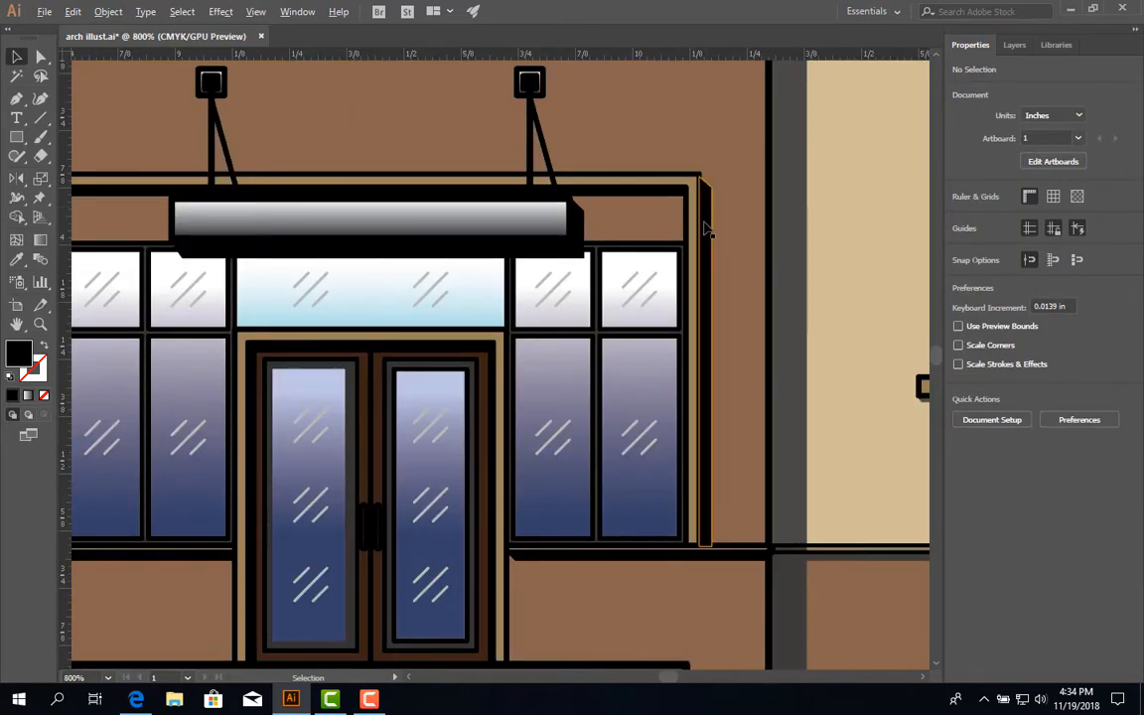
scroll(702, 221, "up", 1)
scroll(728, 256, "down", 1)
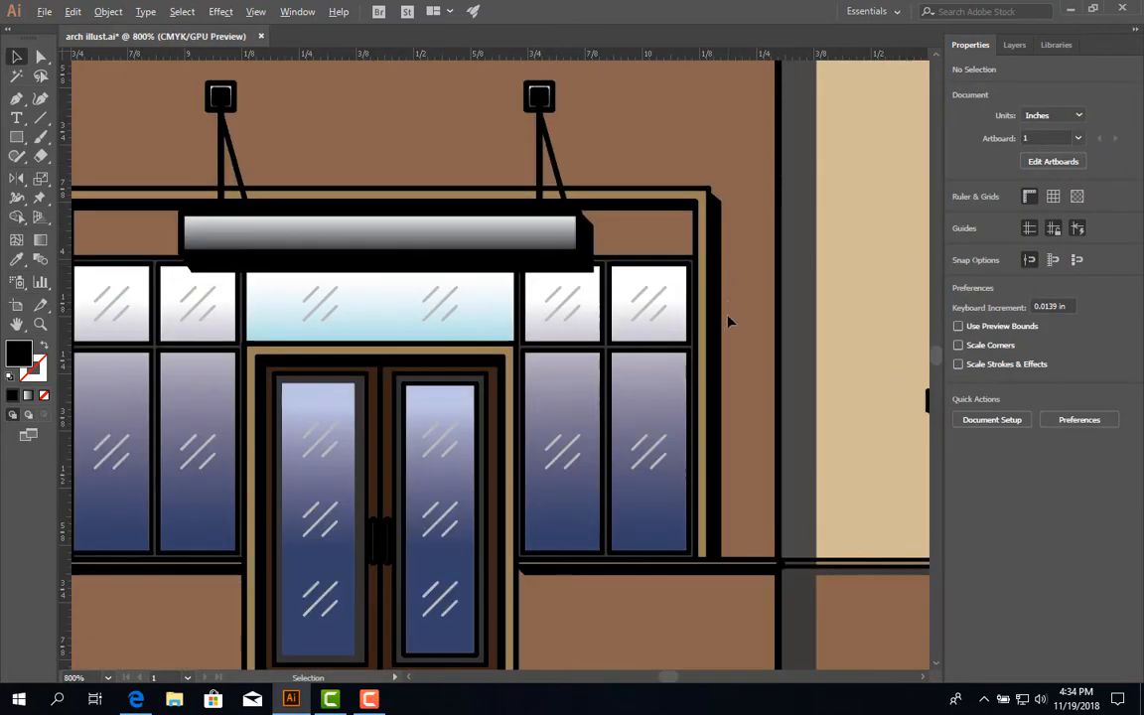
scroll(730, 319, "down", 1)
scroll(720, 299, "up", 2)
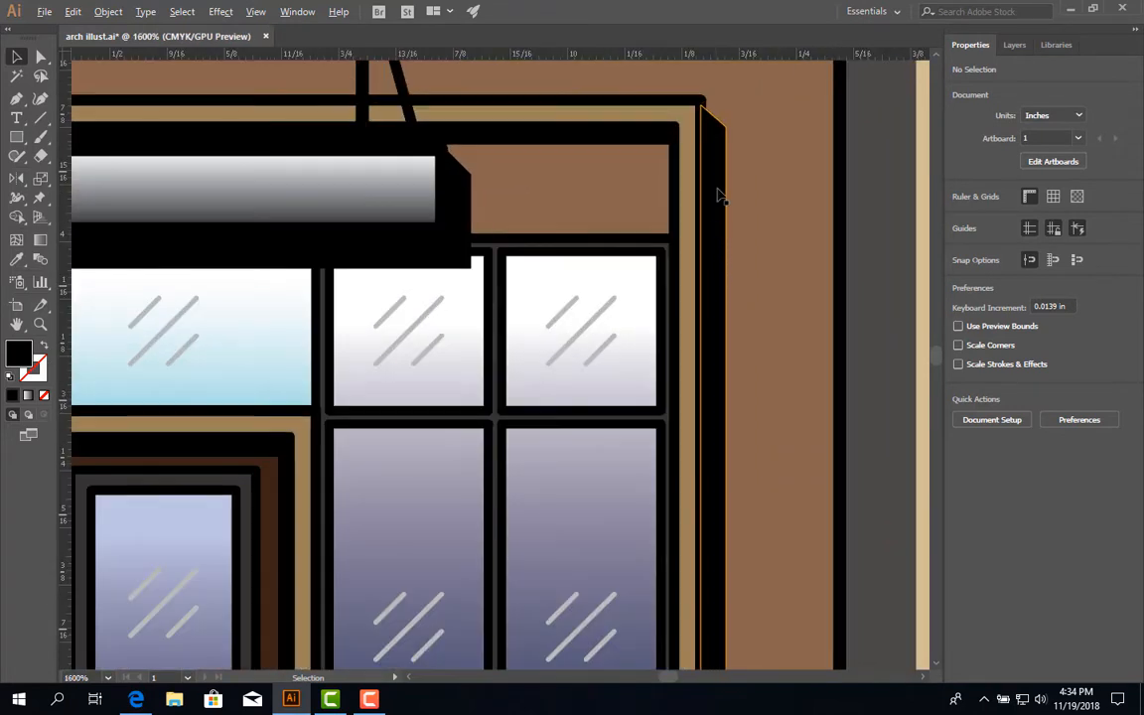
scroll(719, 198, "up", 1)
left_click(720, 217)
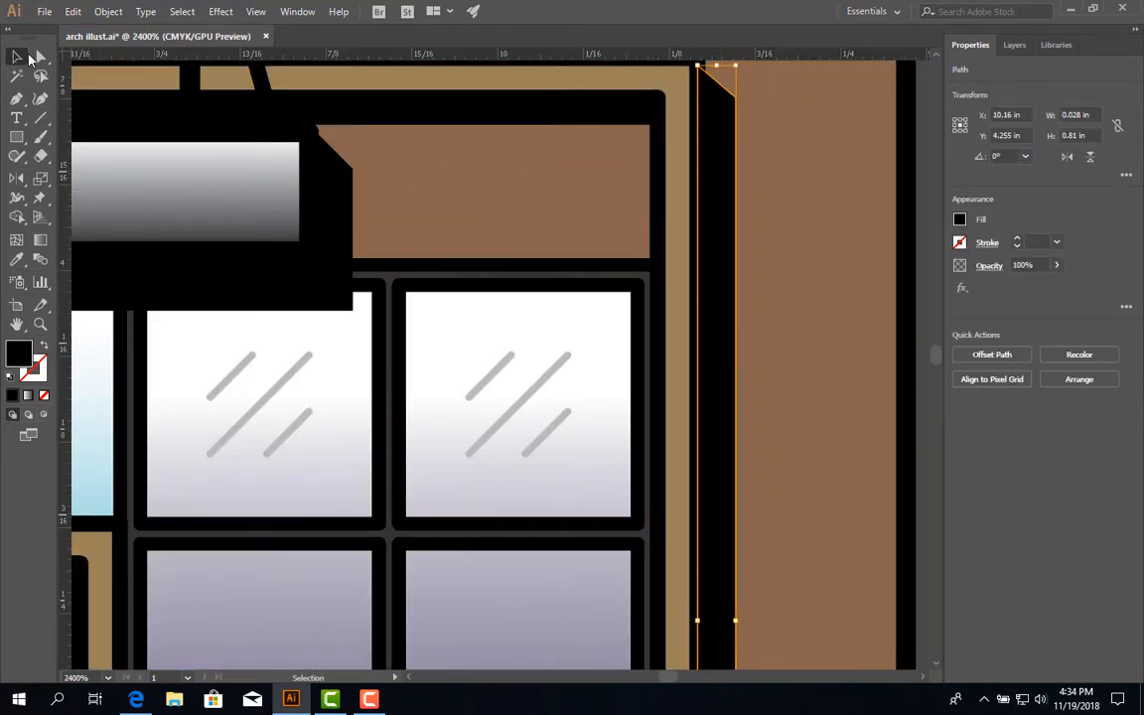
key("a")
left_click(748, 136)
left_click_drag(737, 99, 724, 92)
Move the side shadow's lower outer anchor inward to match the narrowed top, level its bottom edge, and deselect the shape
scroll(755, 319, "down", 6)
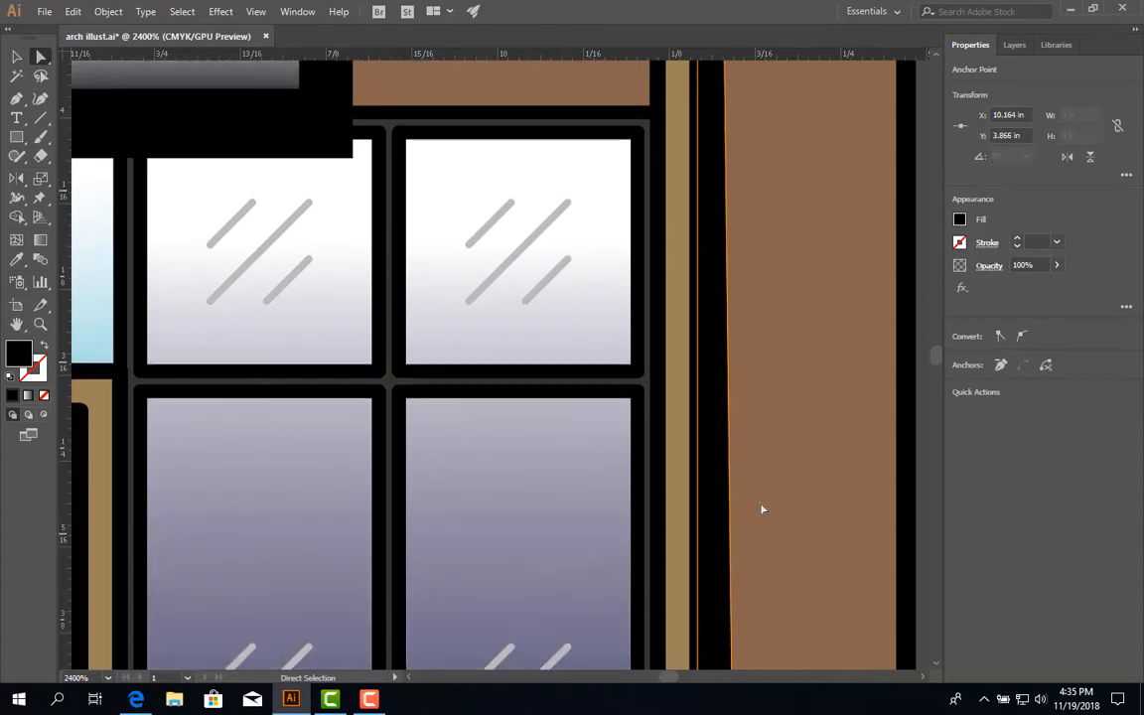
scroll(761, 510, "down", 8)
mouse_move(737, 527)
left_mouse_down()
mouse_move(723, 532)
mouse_move(723, 517)
left_mouse_up()
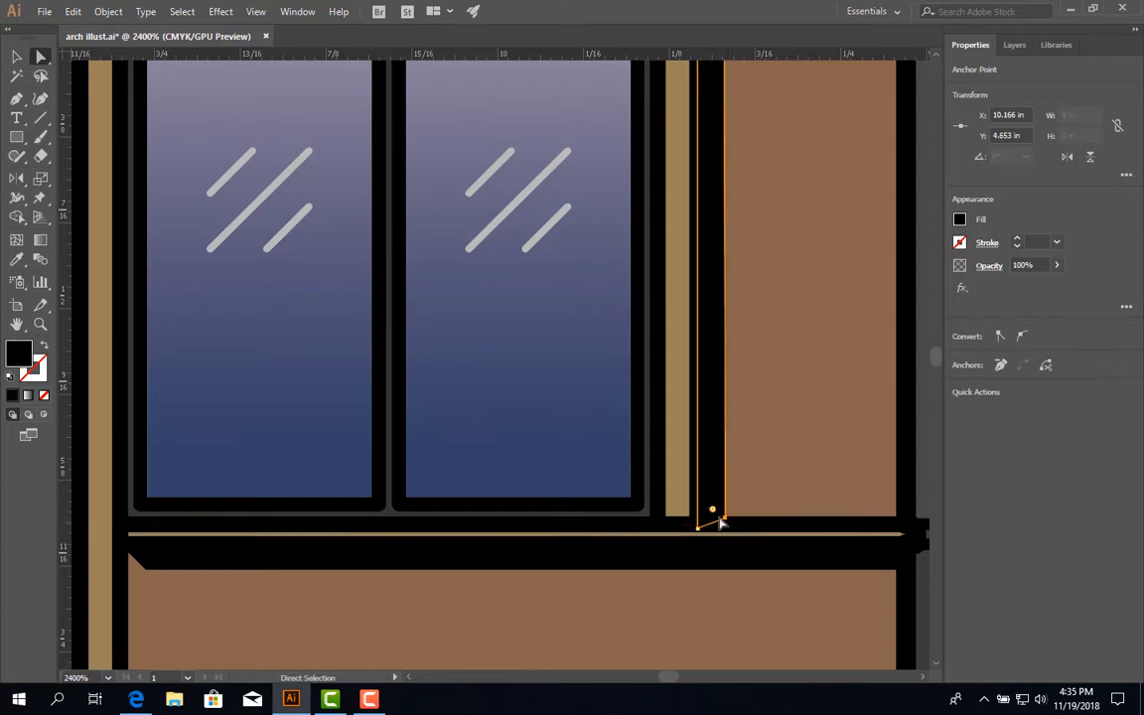
left_click_drag(726, 521, 726, 529)
left_click(762, 332)
Duplicate the black shadow path under the sill to the right of the doors and rotate the copy to a vertical 270°
scroll(762, 333, "down", 4)
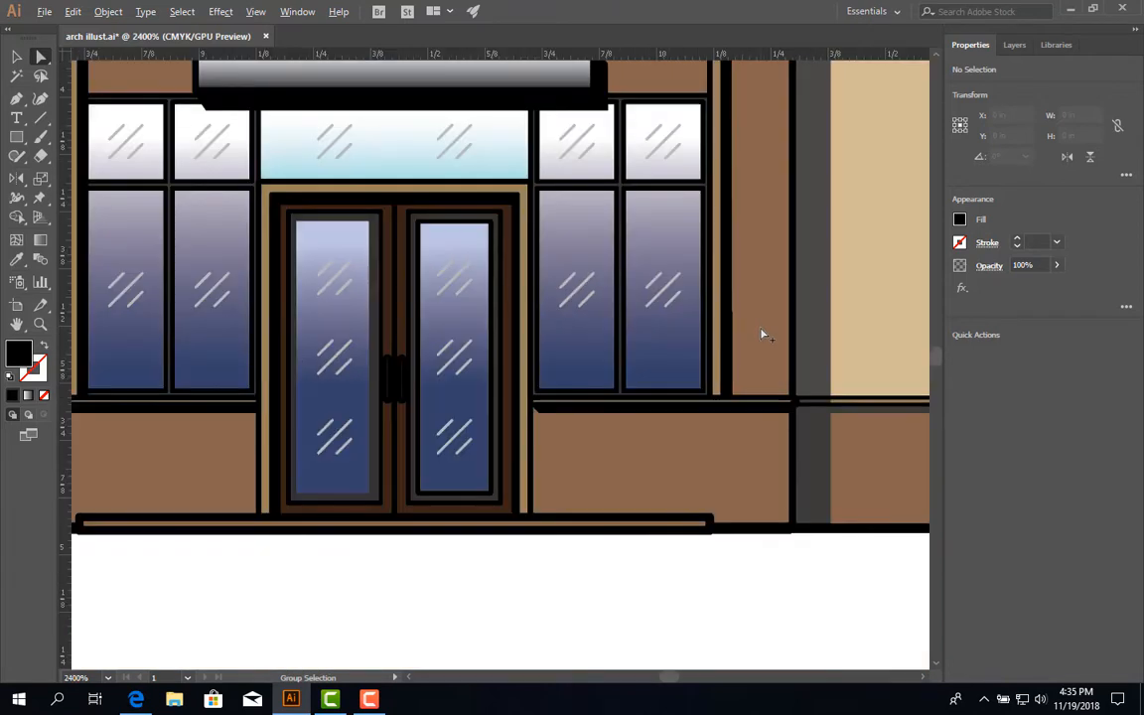
left_click_drag(760, 230, 712, 309)
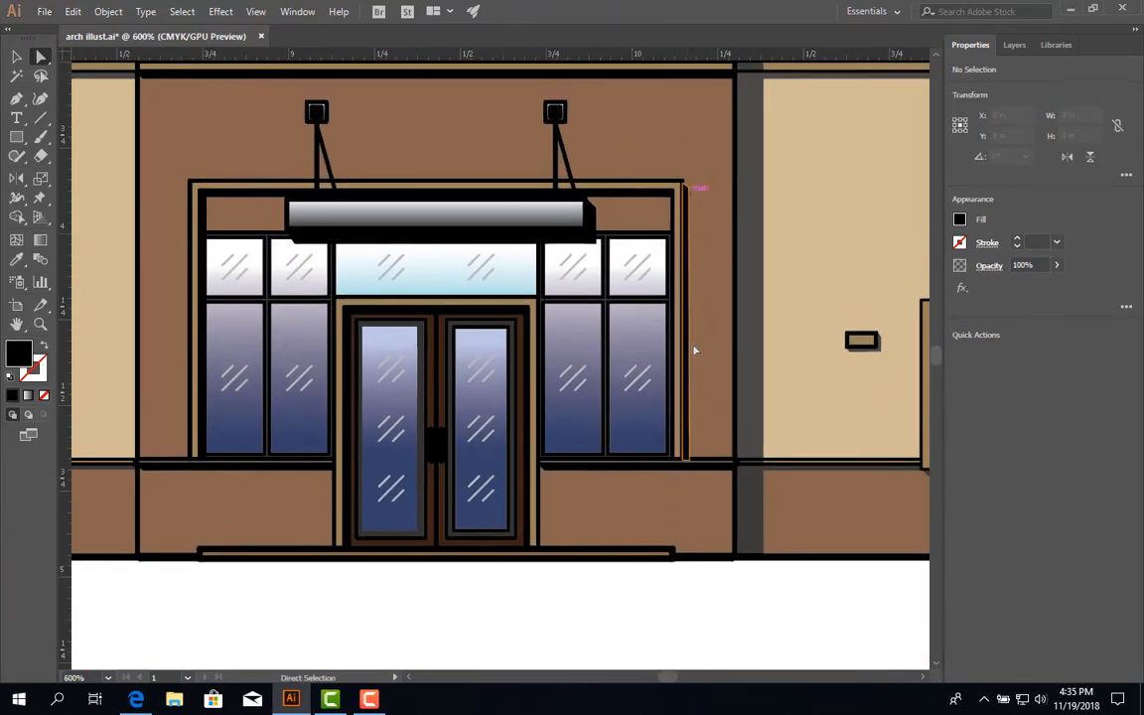
scroll(553, 483, "up", 2)
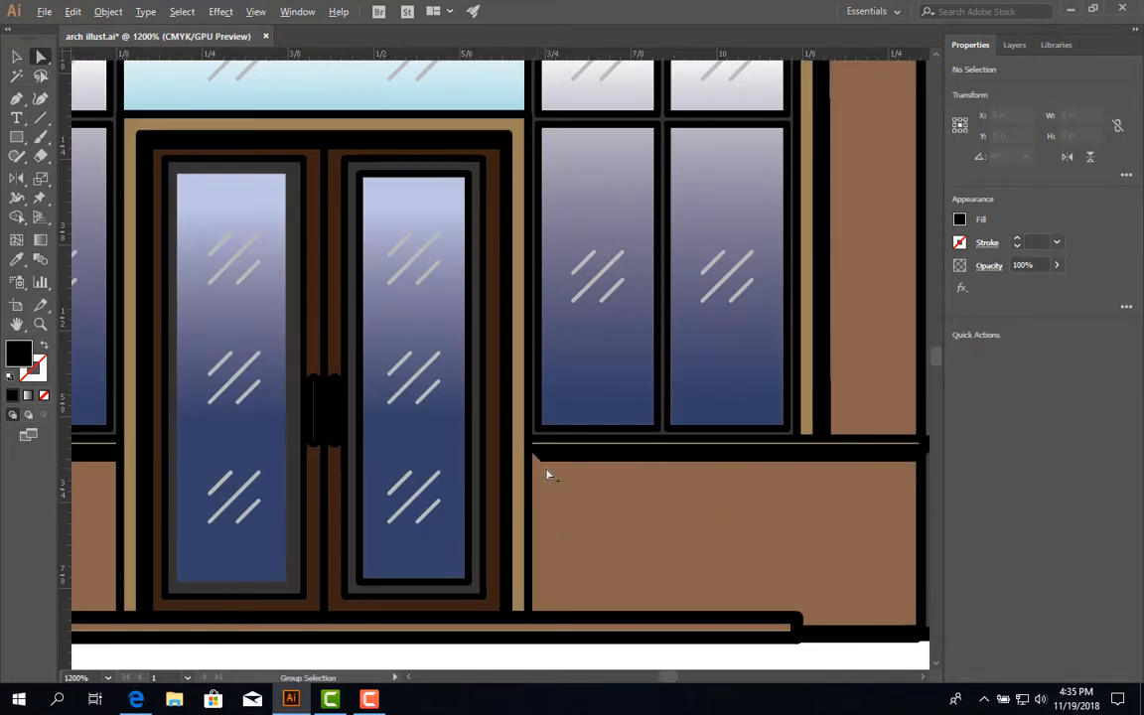
left_click(570, 439)
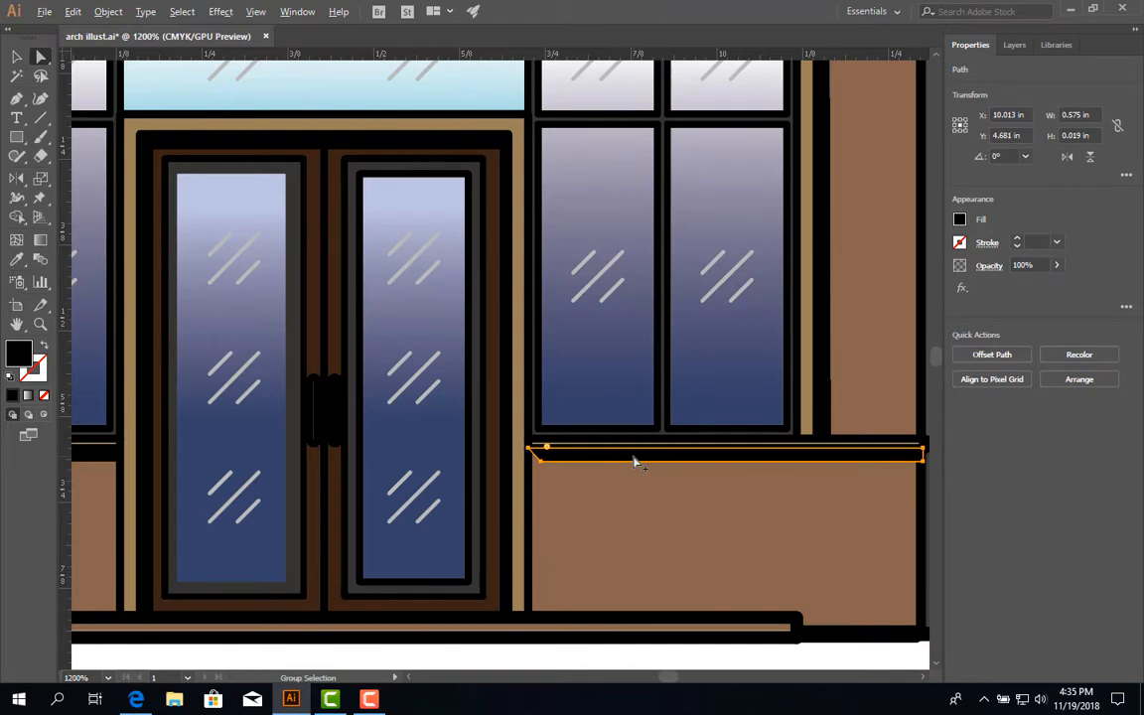
left_click(15, 57)
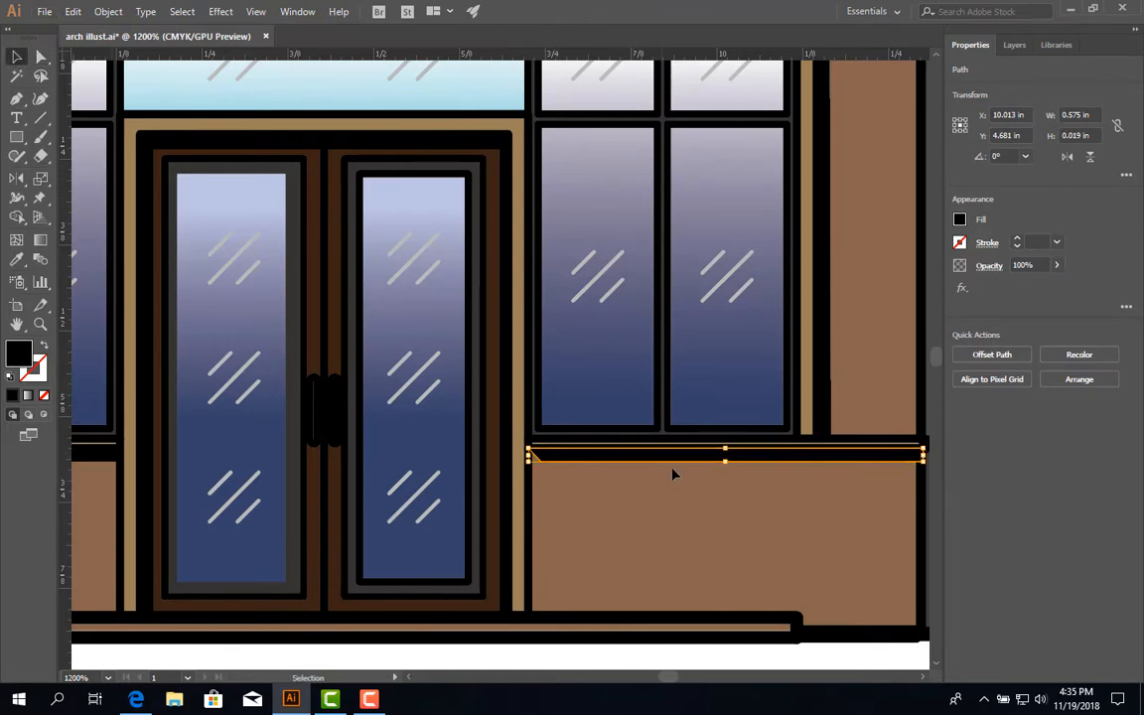
left_click_drag(669, 456, 803, 539)
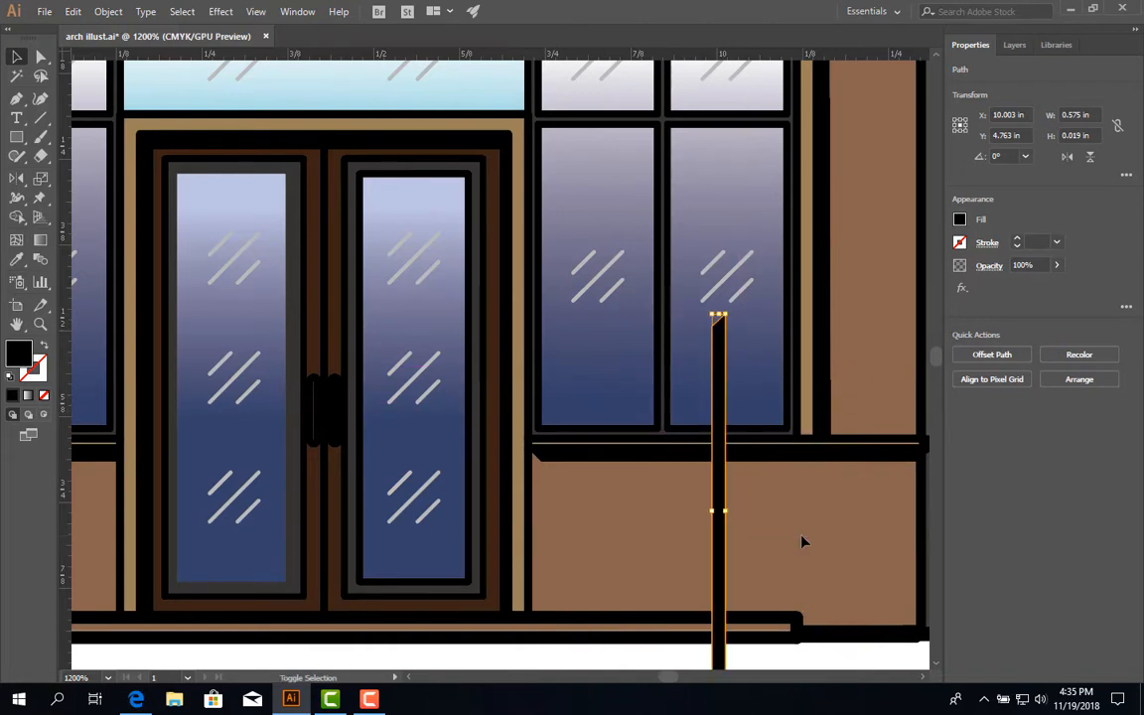
left_click(646, 501)
left_click(716, 392)
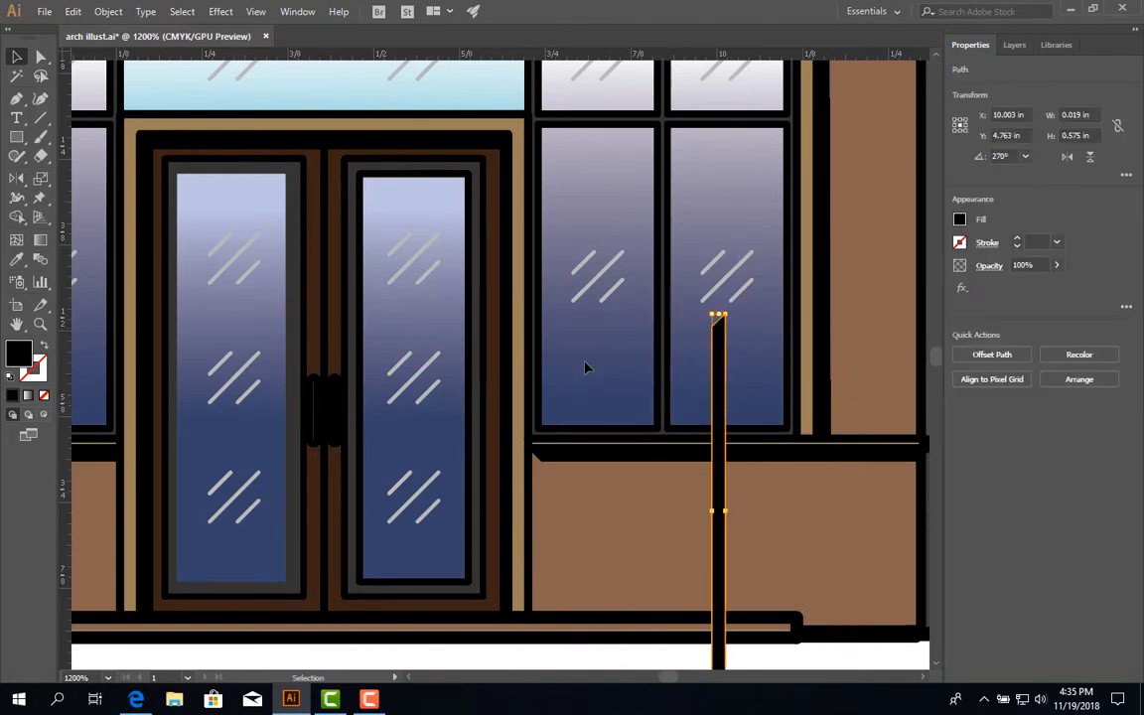
Reflect the rotated shadow copy across the vertical axis with the Reflect tool, checking the preview
left_click(15, 181)
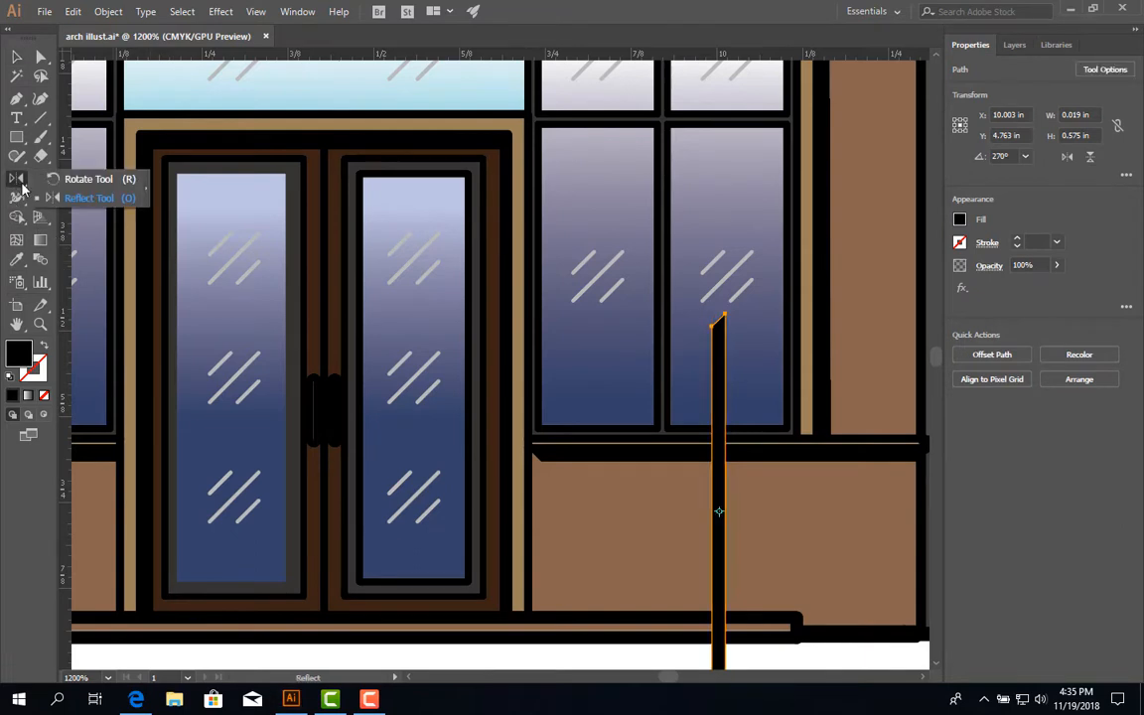
left_click(90, 202)
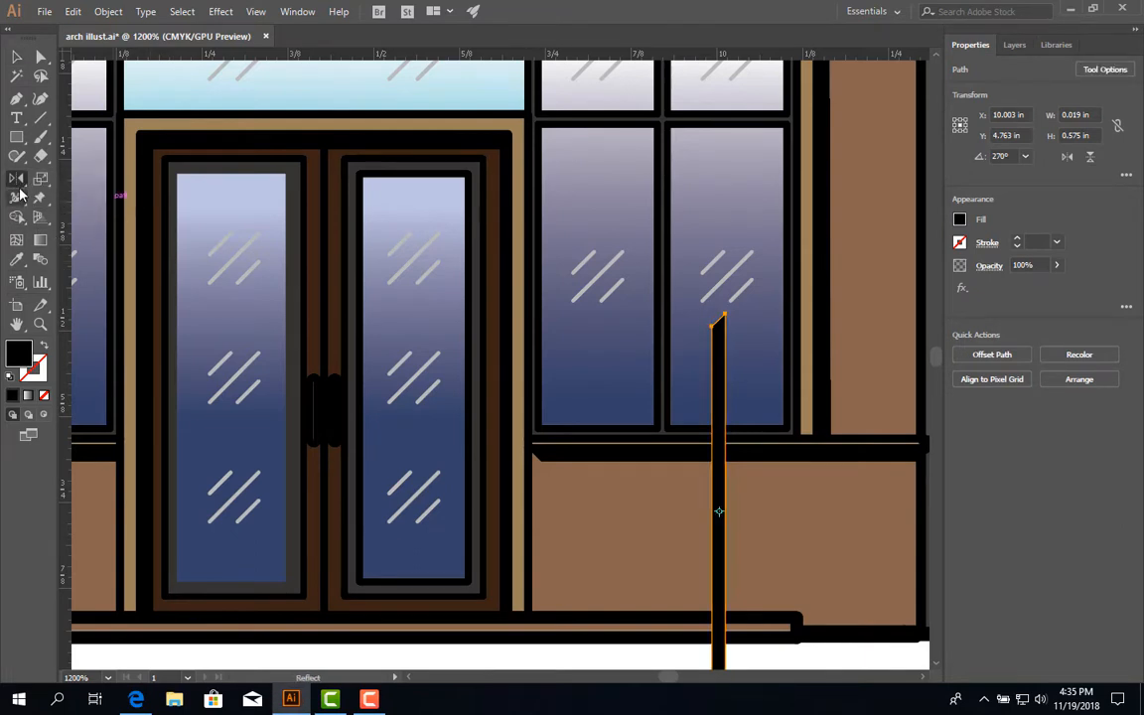
double_click(17, 182)
left_click_drag(552, 225, 262, 229)
left_click(170, 418)
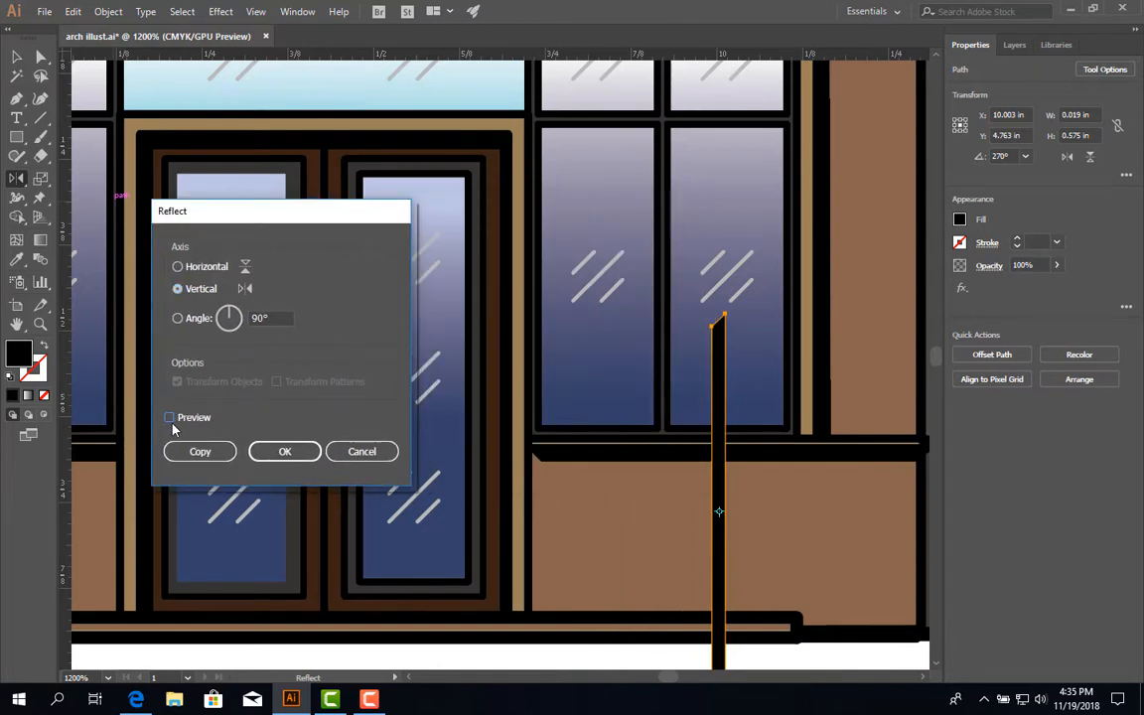
left_click(170, 418)
left_click(278, 452)
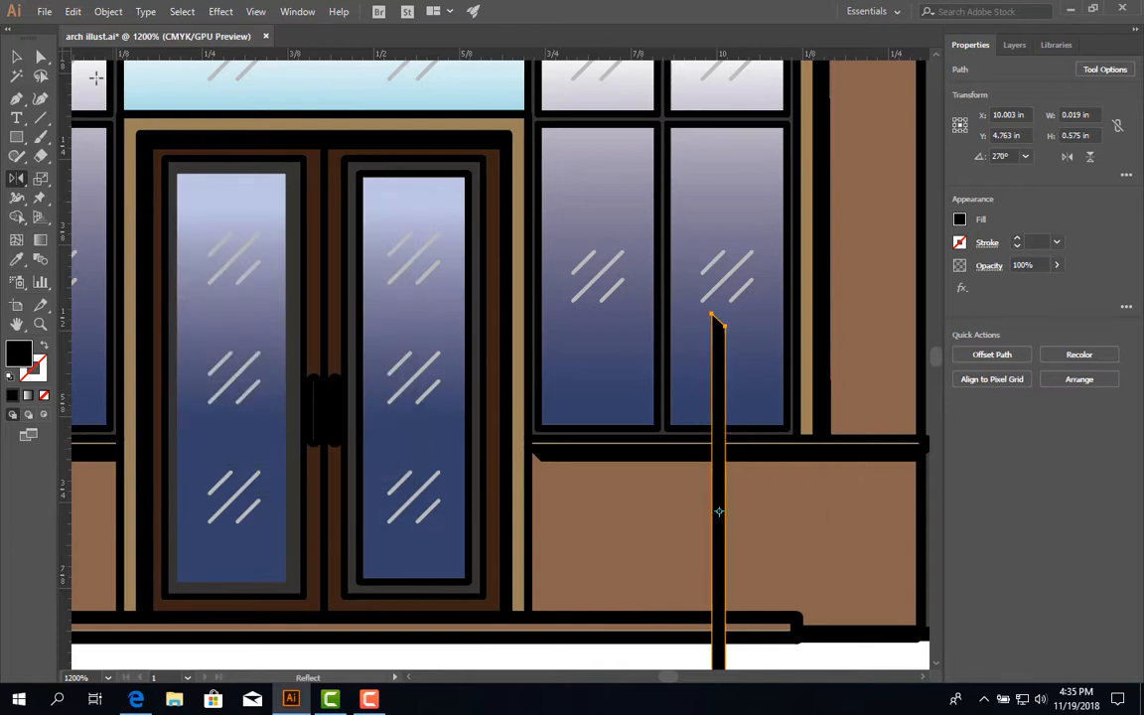
Move the reflected shadow strip against the outer right edge of the door trim, with its slanted top at the sill shadow
key("v")
left_click_drag(718, 485, 537, 616)
scroll(557, 581, "down", 5)
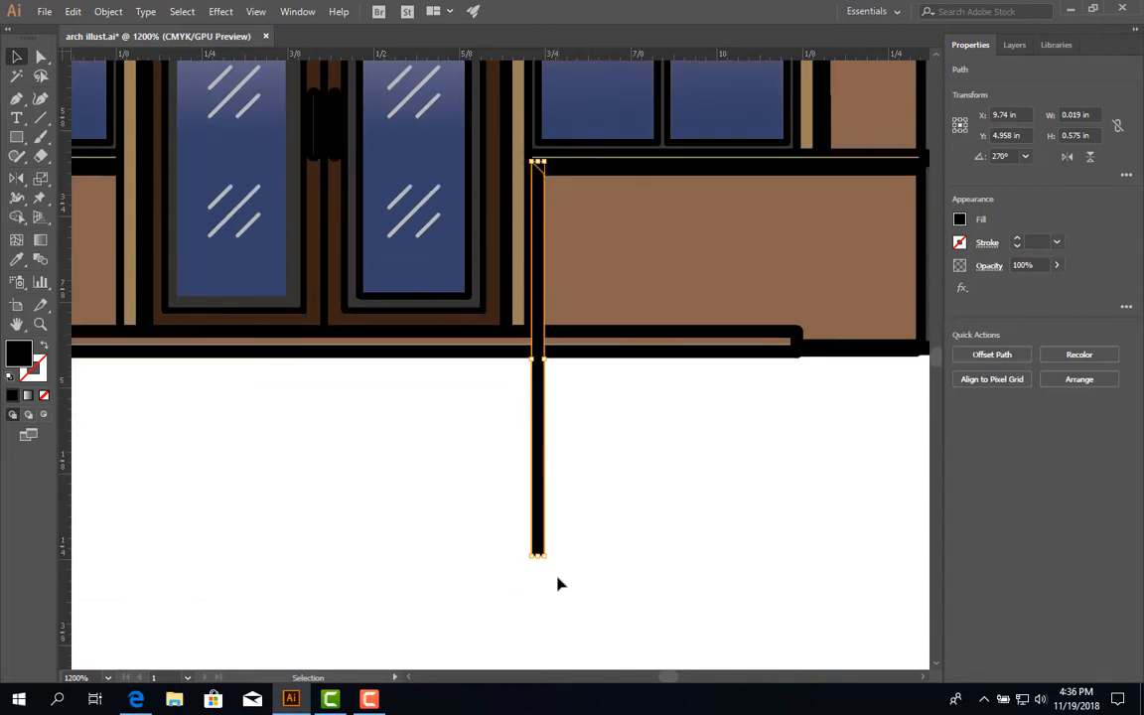
Shorten the vertical shadow strip beside the doors by raising both lower anchors to the top edge of the entrance step, then deselect it
left_click(492, 380)
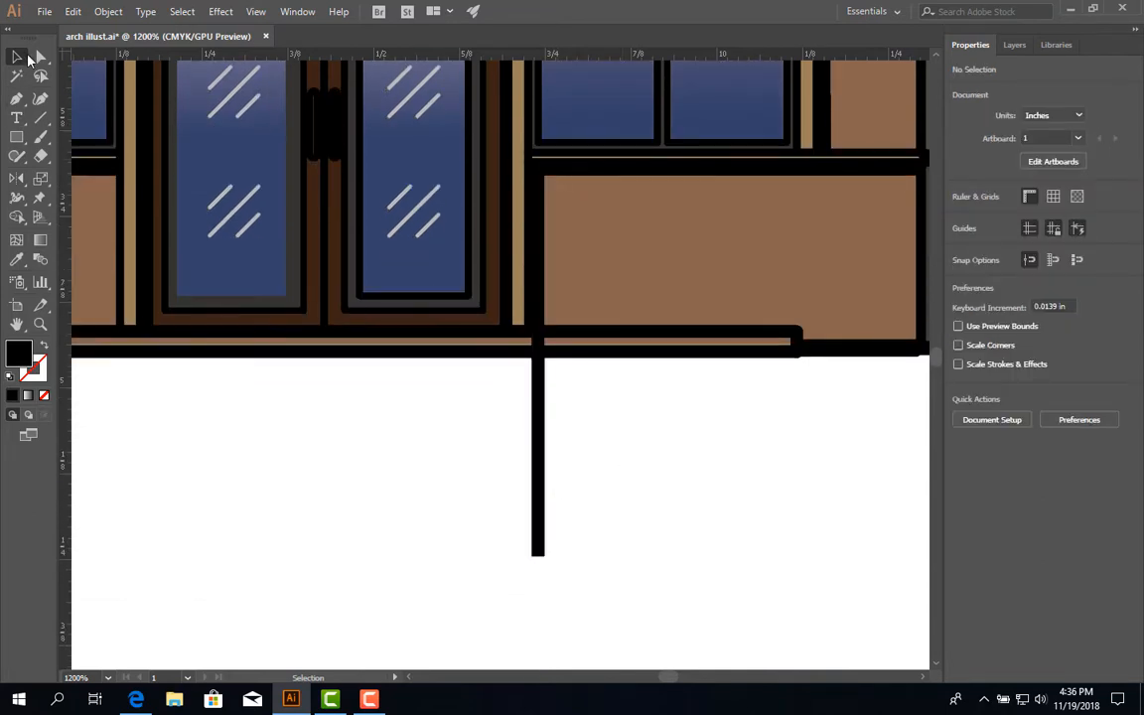
left_click(40, 56)
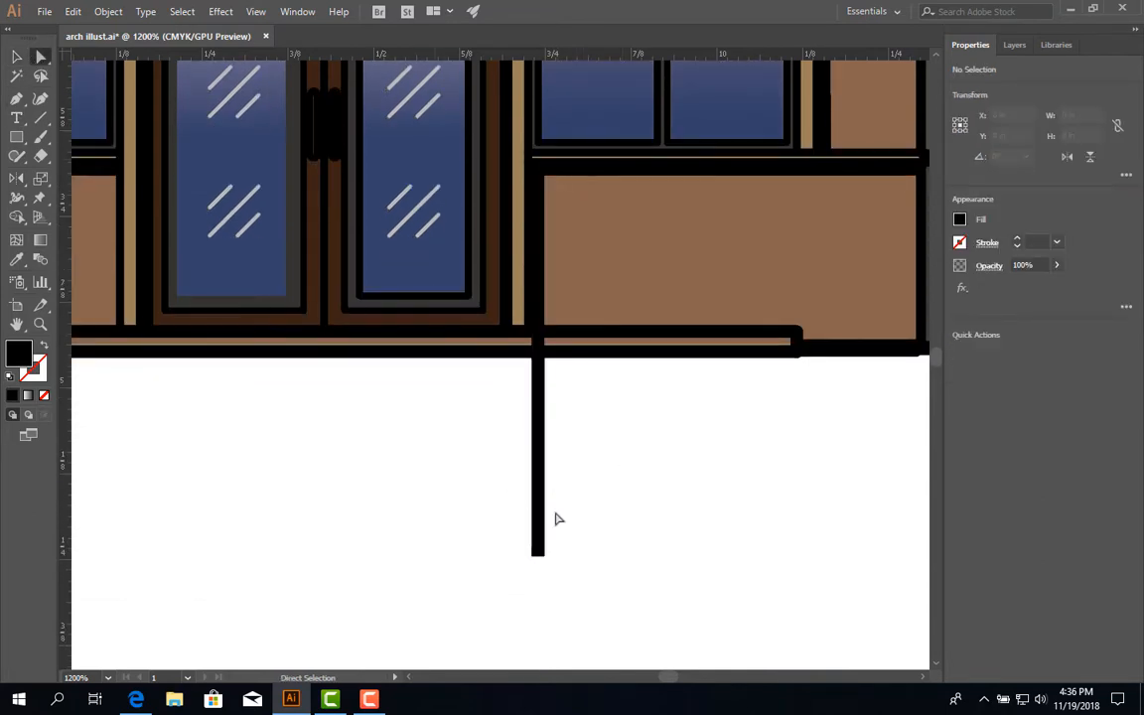
left_click_drag(542, 554, 543, 331)
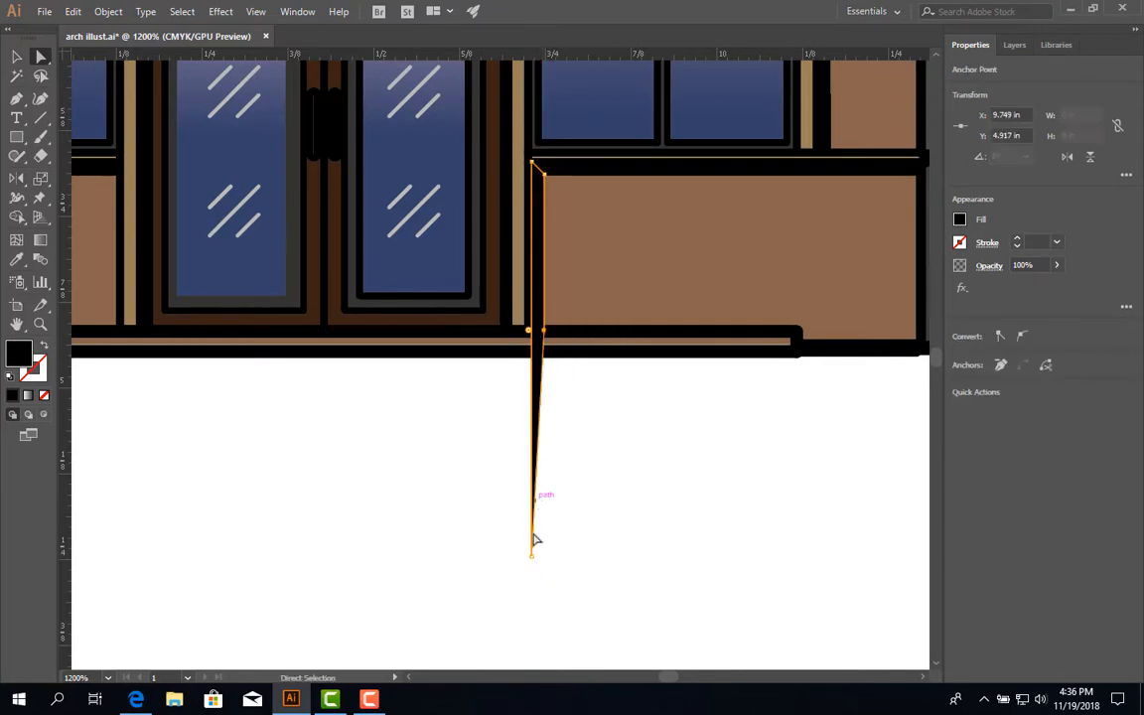
left_click_drag(534, 539, 536, 336)
left_click(599, 371)
Try to unite the sill shadow and the vertical strip beside the doors into a single shape
scroll(584, 229, "up", 2)
scroll(584, 230, "down", 2)
left_click_drag(626, 244, 557, 431)
left_click(17, 57)
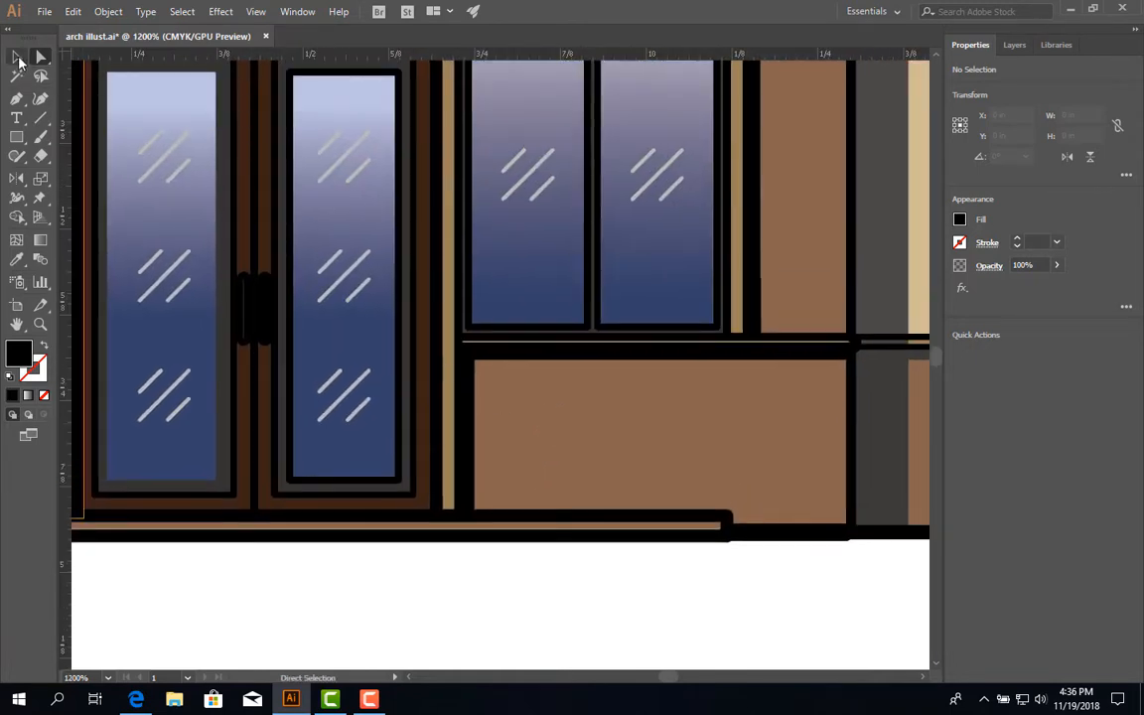
left_click(467, 352)
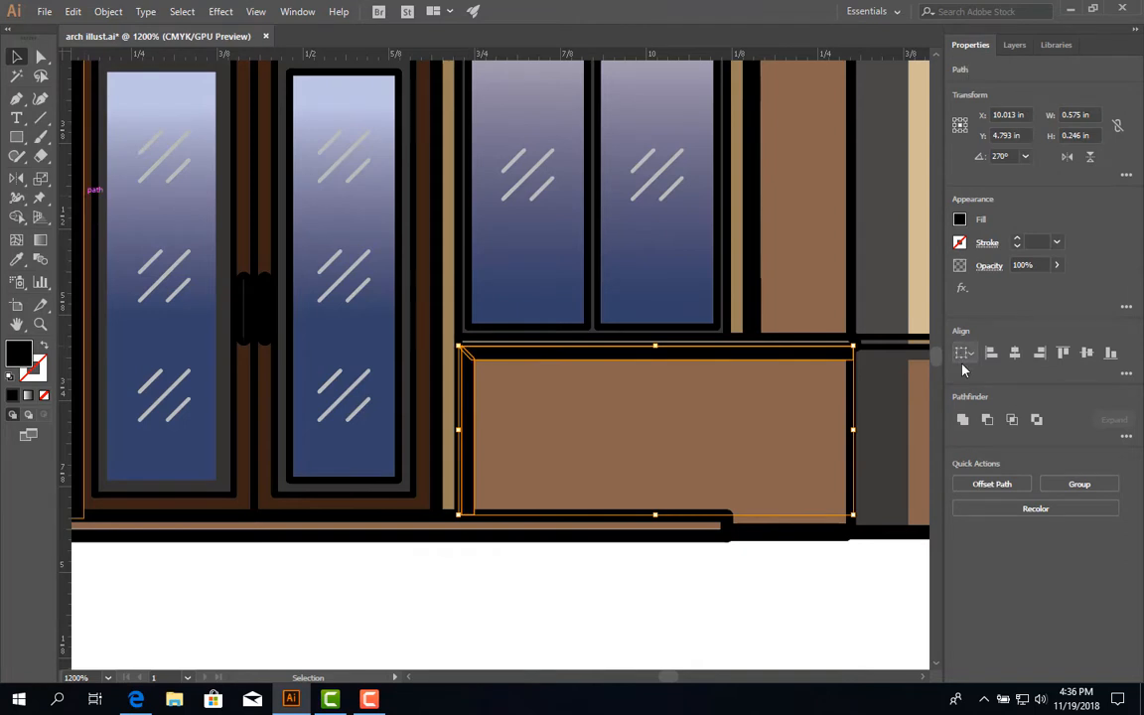
left_click(963, 420)
left_click(640, 623)
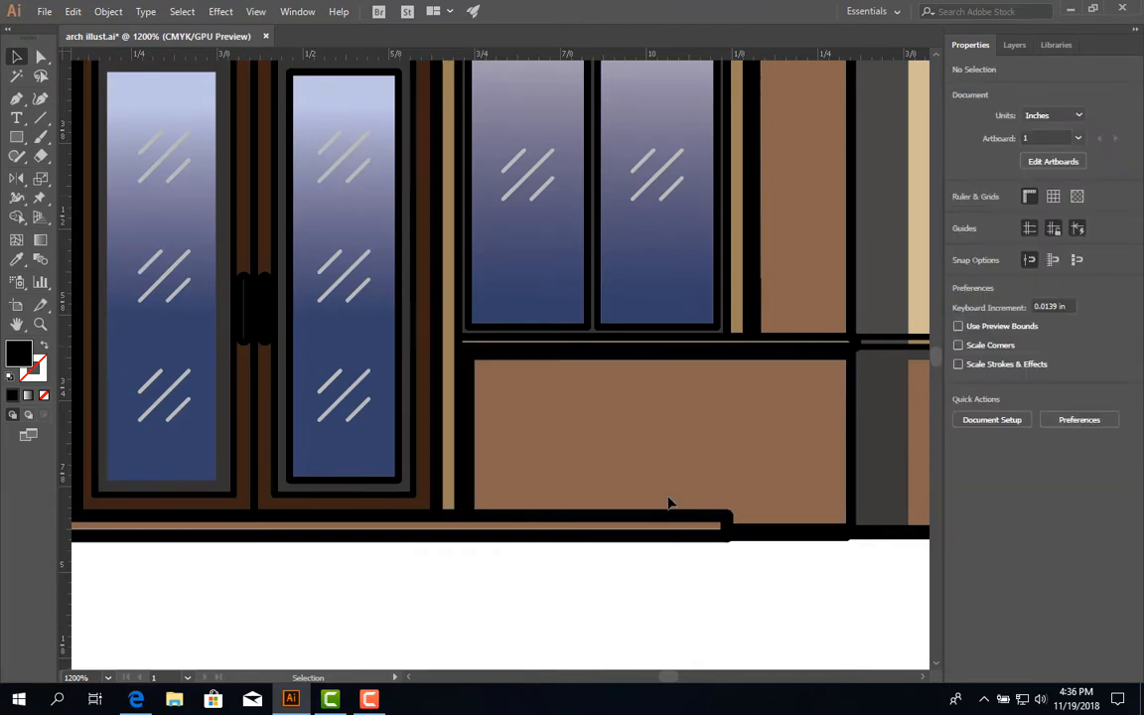
Undo the merge and recent anchor moves, and redo the last anchor move so the shortened strip is a separate path
scroll(670, 508, "down", 2)
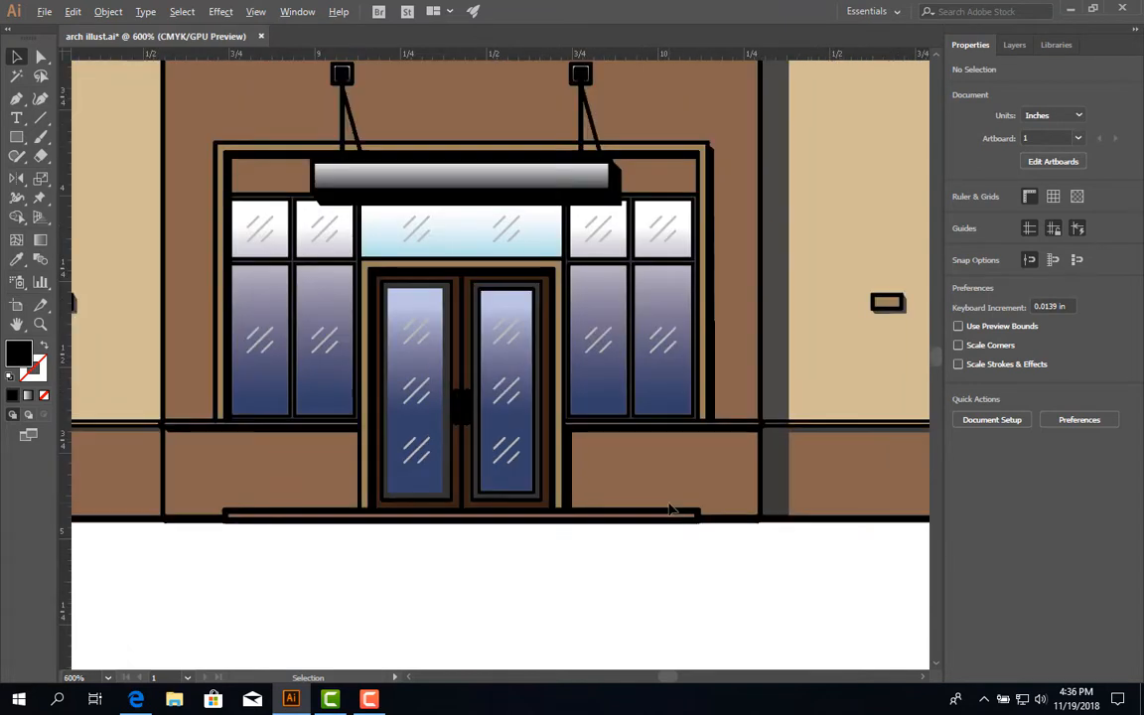
left_click_drag(633, 466, 618, 530)
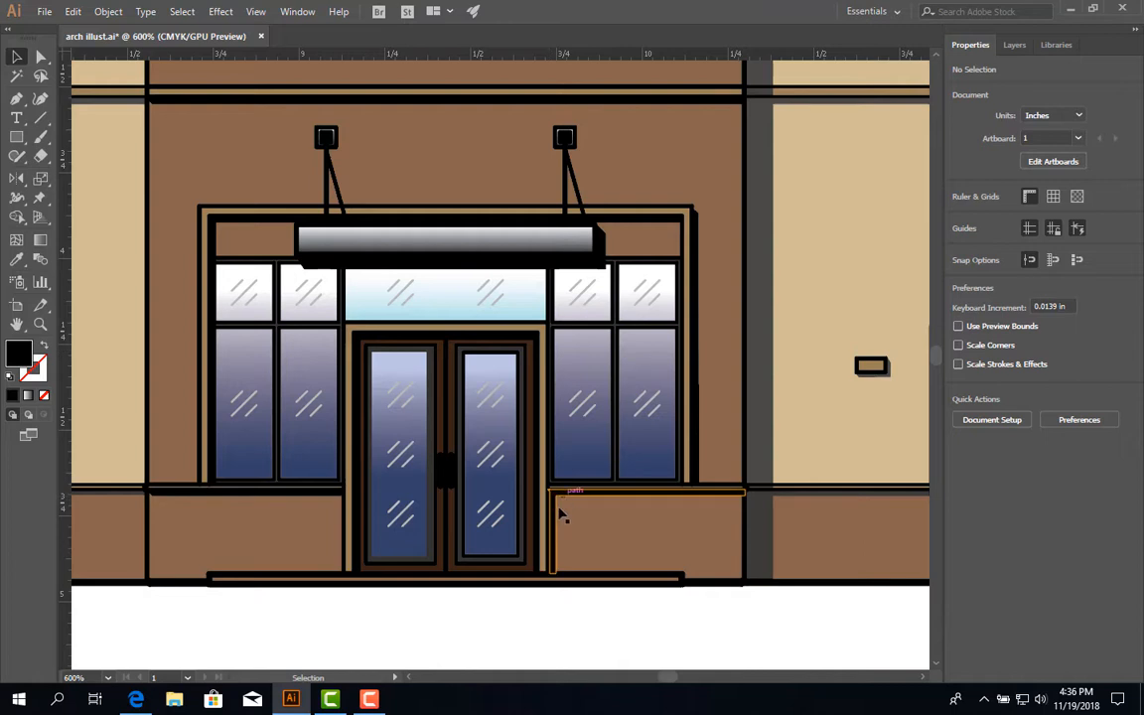
scroll(562, 516, "up", 2)
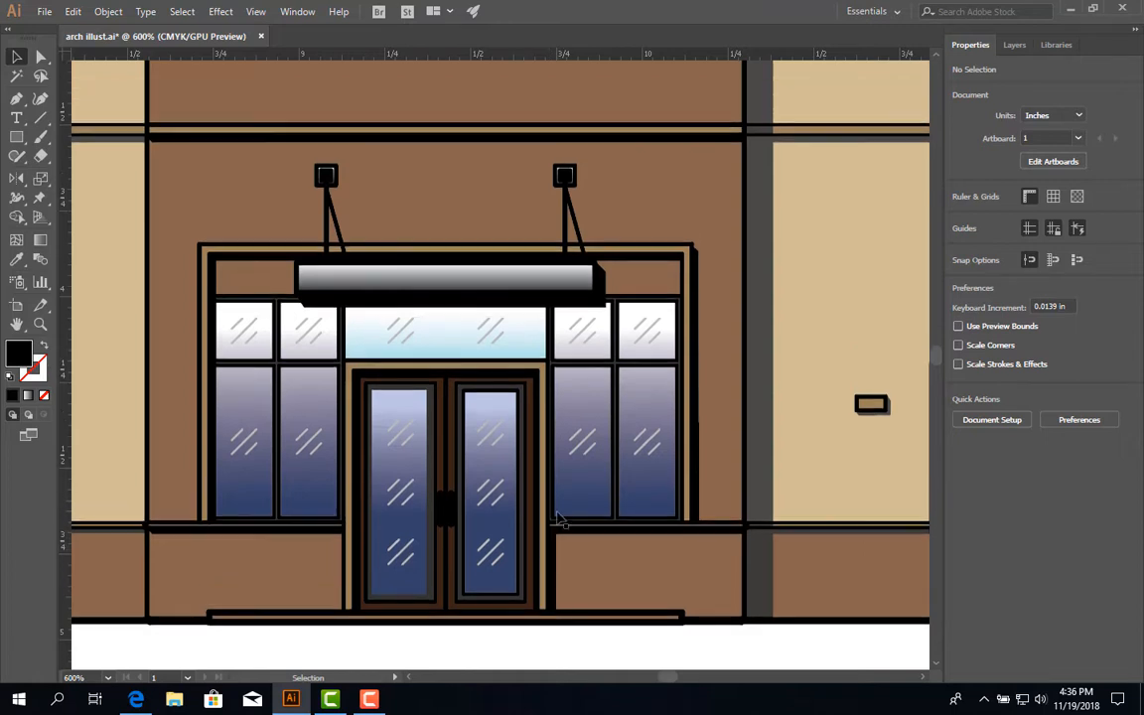
key("ctrl+z")
key("ctrl+z")
key("ctrl+z")
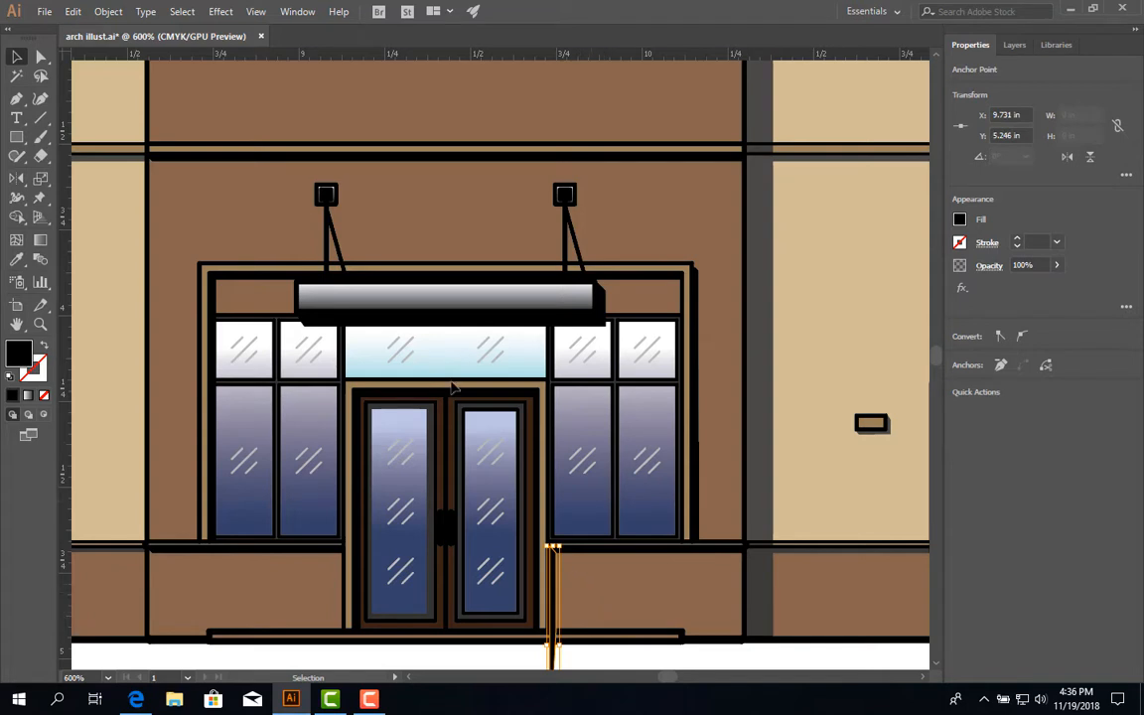
left_click(73, 12)
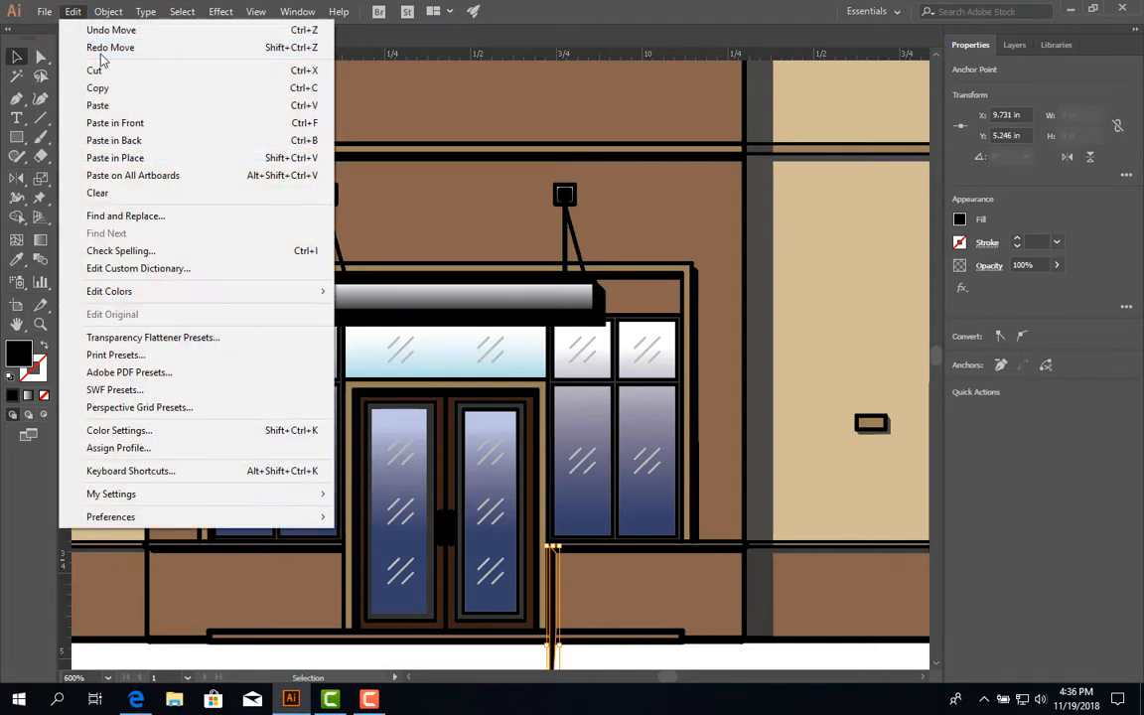
left_click(102, 50)
Duplicate the shortened shadow strip straight up beside the lower window panes, placing its slanted top at the crossbar
key("ctrl+plus")
key("ctrl+plus")
key("ctrl+plus")
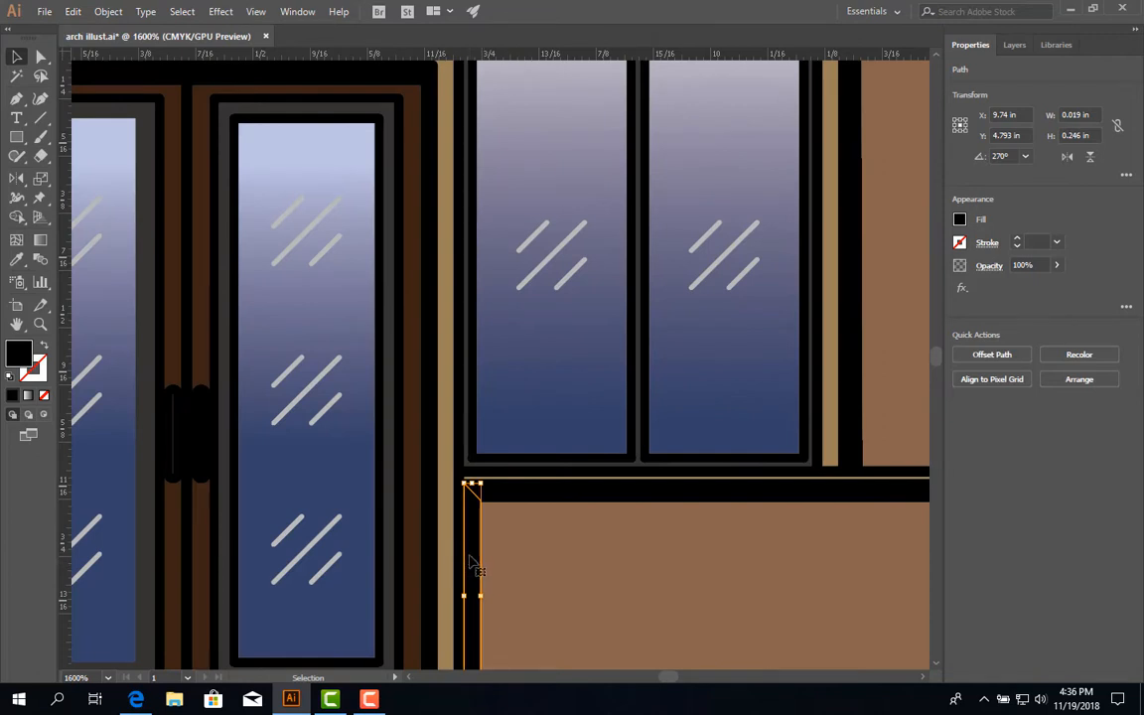
left_click_drag(473, 561, 486, 161)
scroll(486, 161, "up", 5)
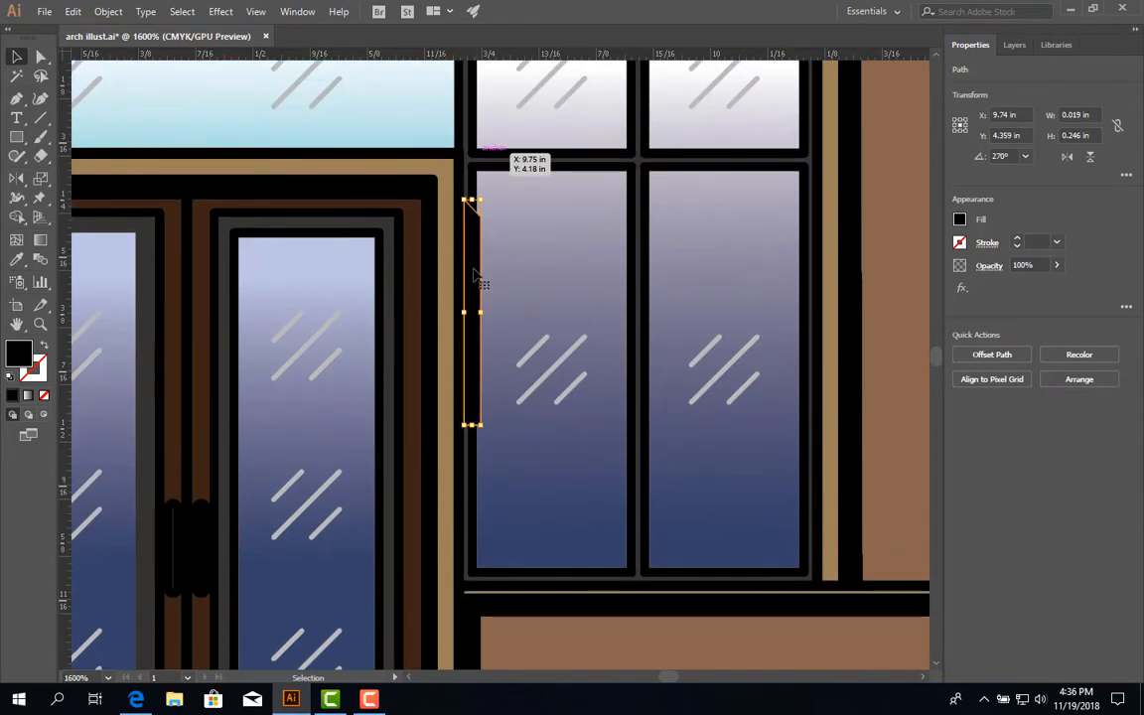
left_click_drag(475, 281, 470, 227)
left_click(557, 259)
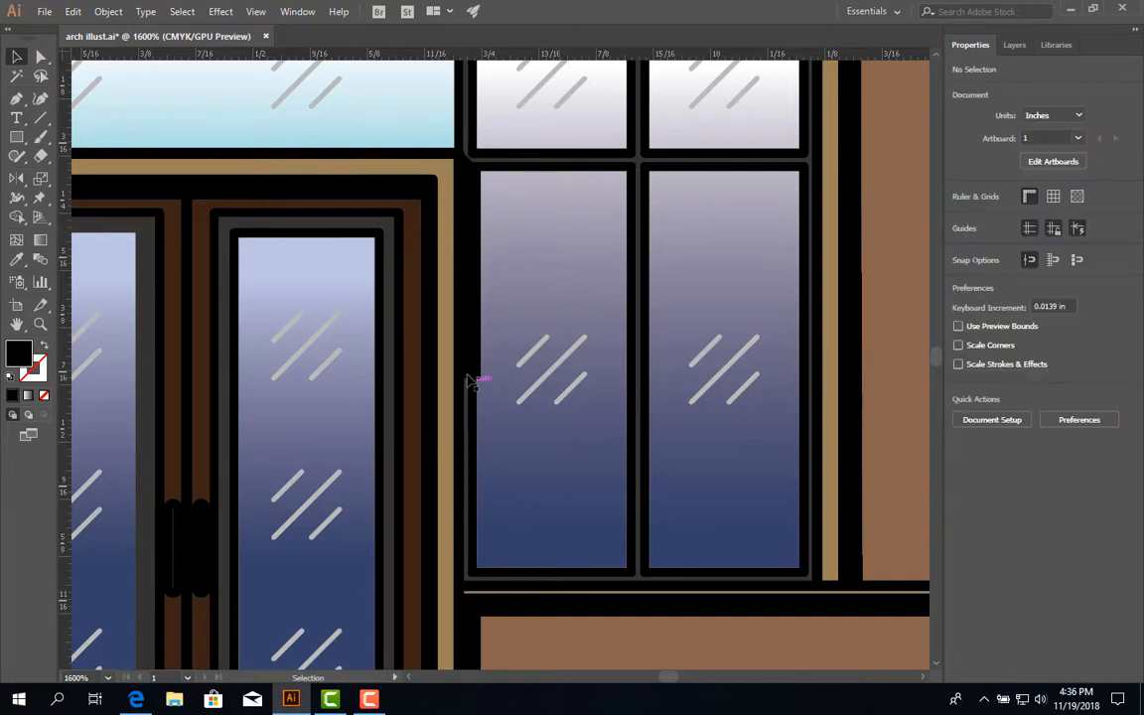
Lengthen the window's shadow strip by lowering both bottom anchors to the sill, keeping its bottom edge level, and deselect it
left_click(41, 57)
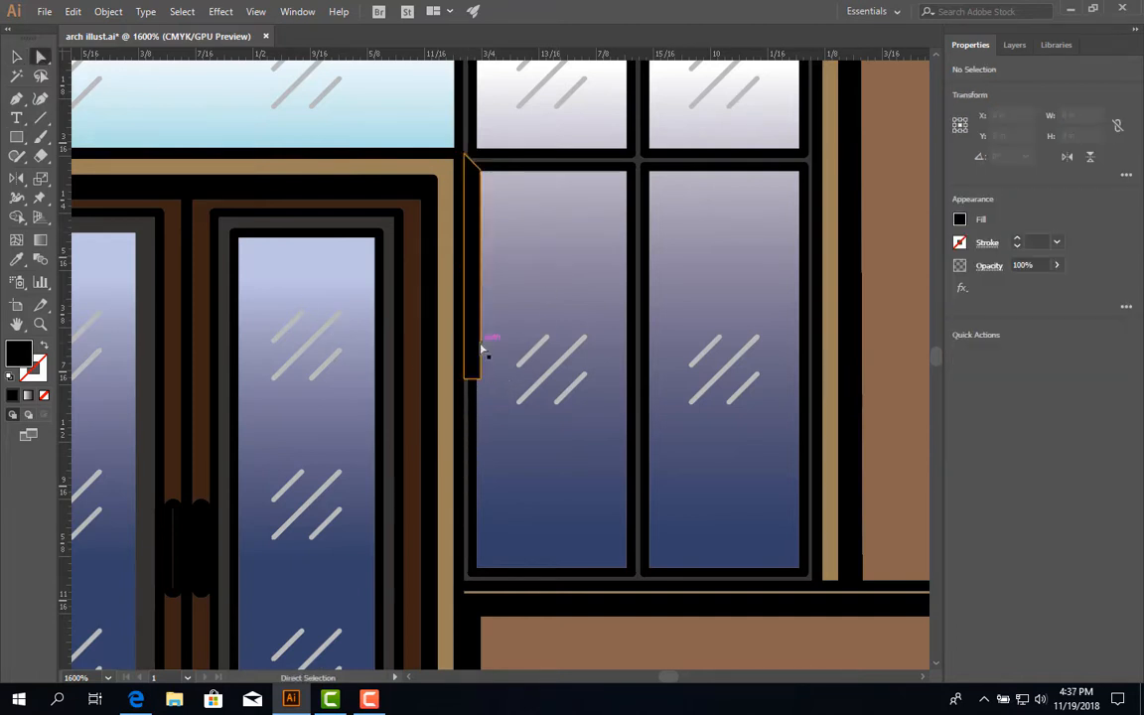
left_click_drag(480, 378, 482, 584)
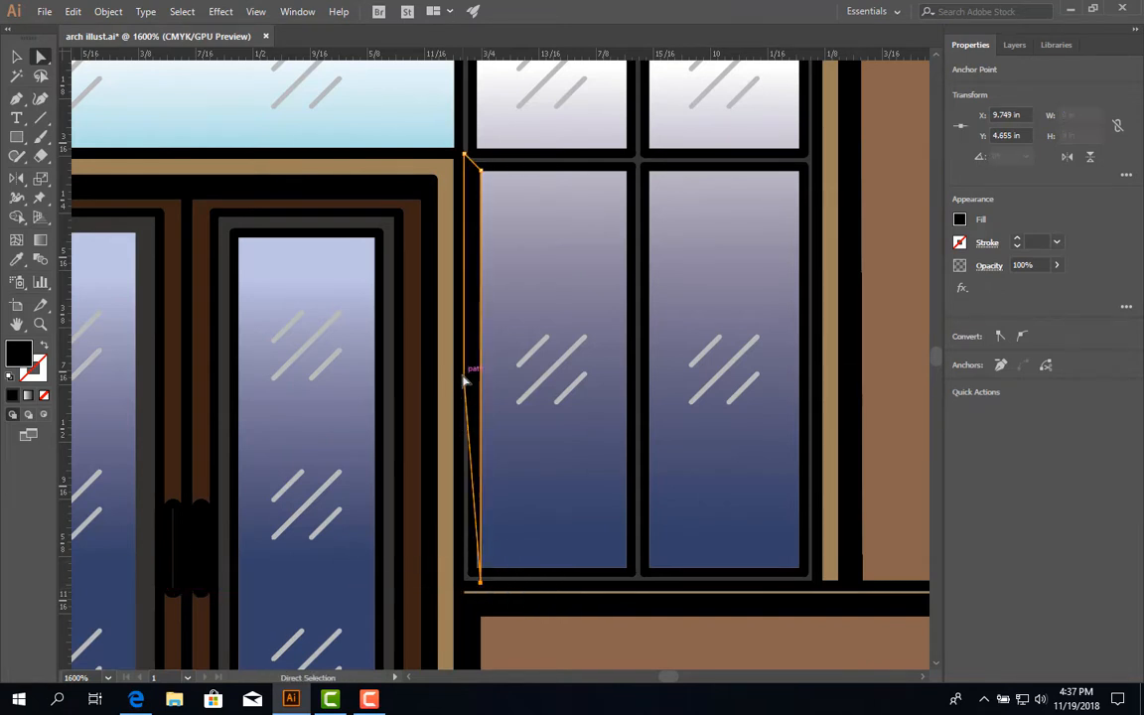
left_click_drag(464, 382, 466, 584)
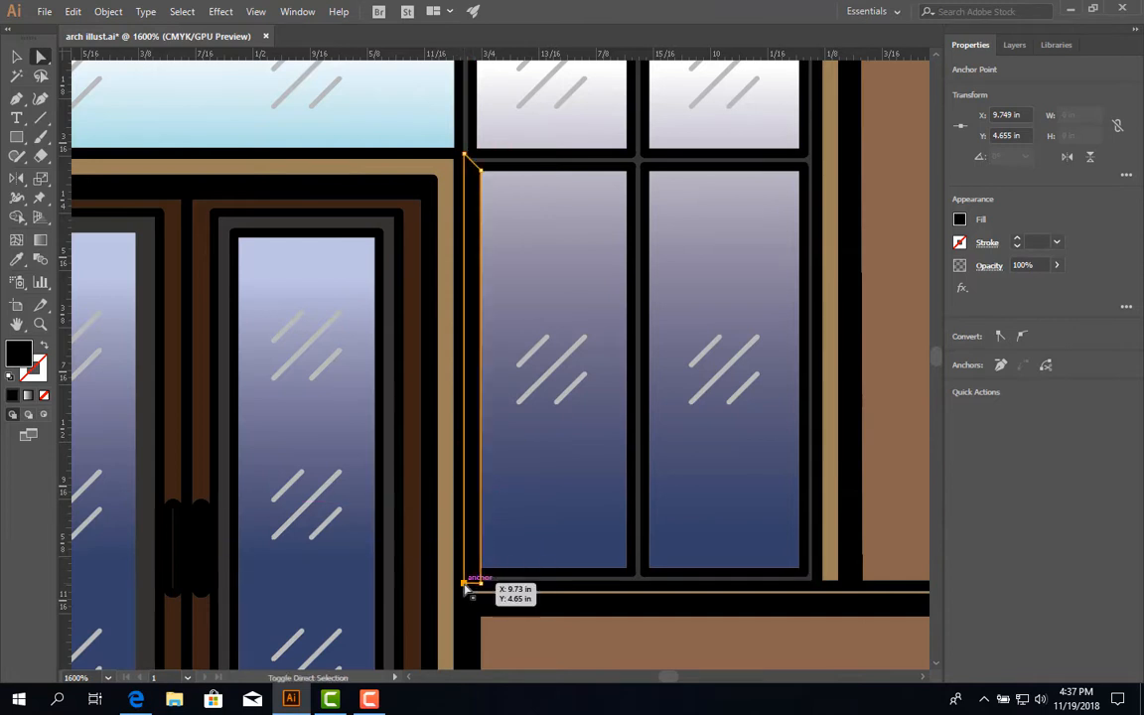
left_click(905, 521)
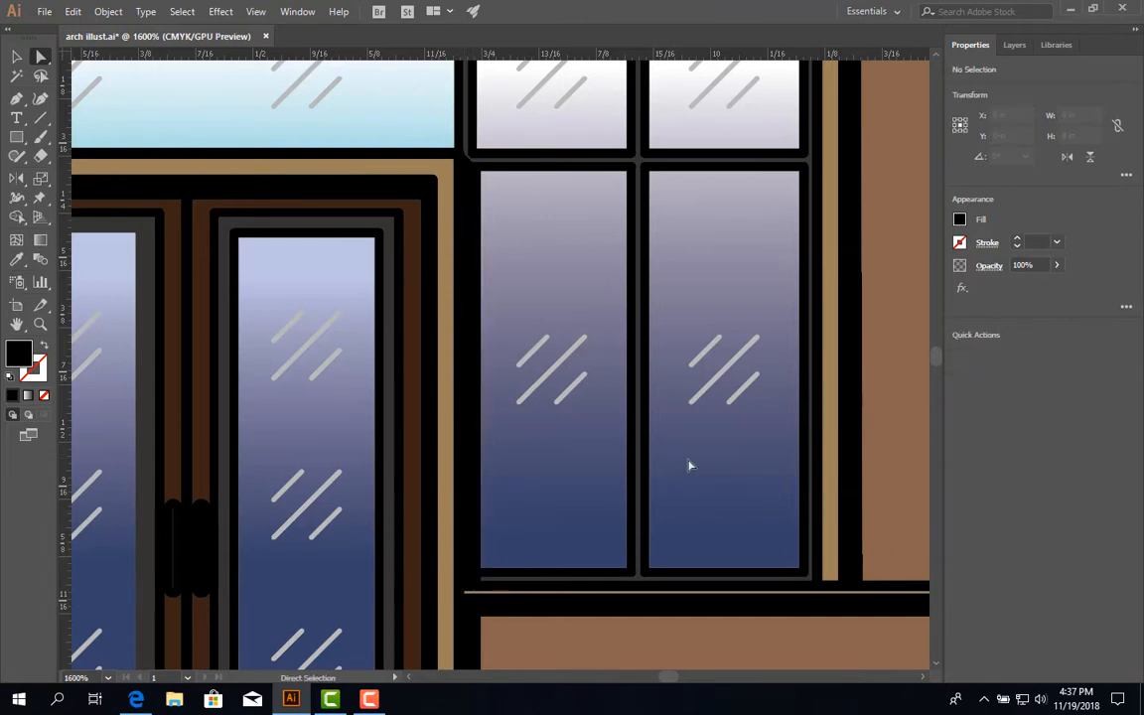
Select all the black shadow shapes on the central entrance section, unite them into one object, and deselect
scroll(573, 342, "down", 2)
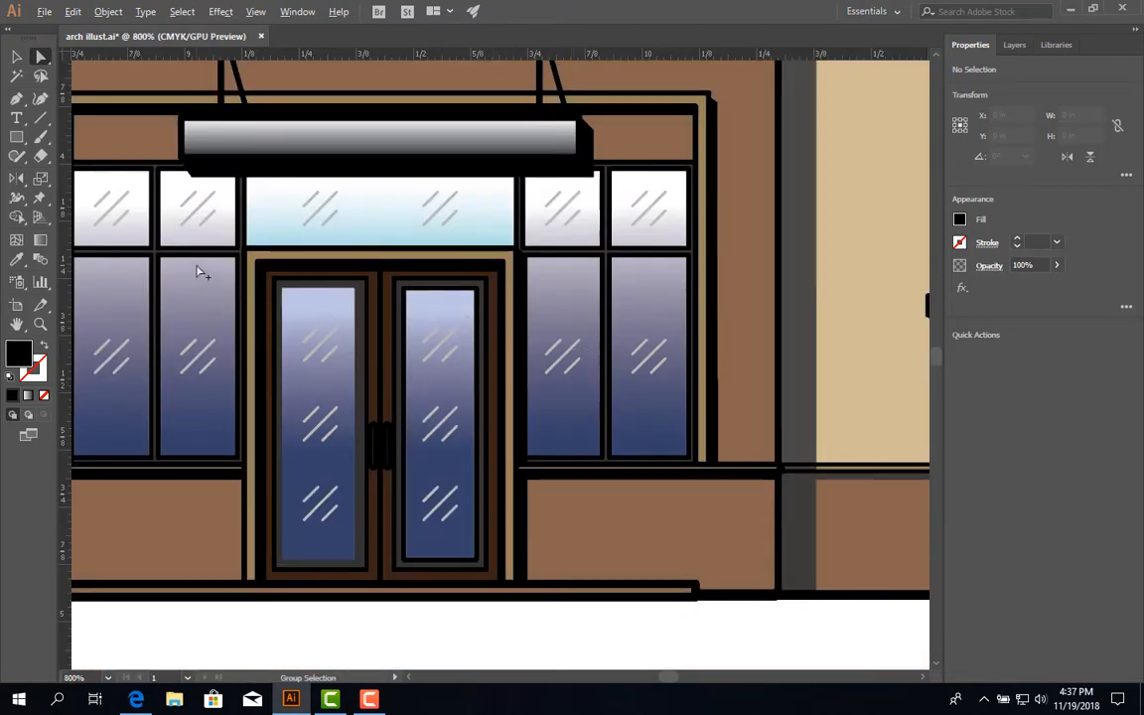
scroll(204, 272, "down", 1)
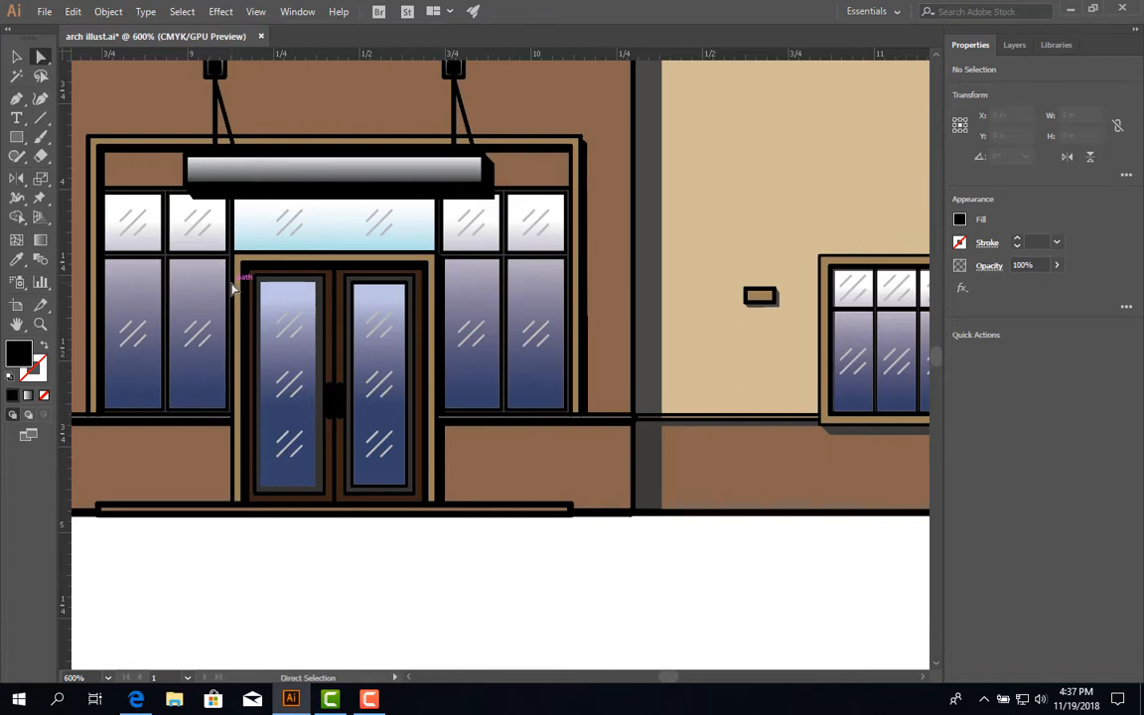
left_click_drag(204, 251, 349, 420)
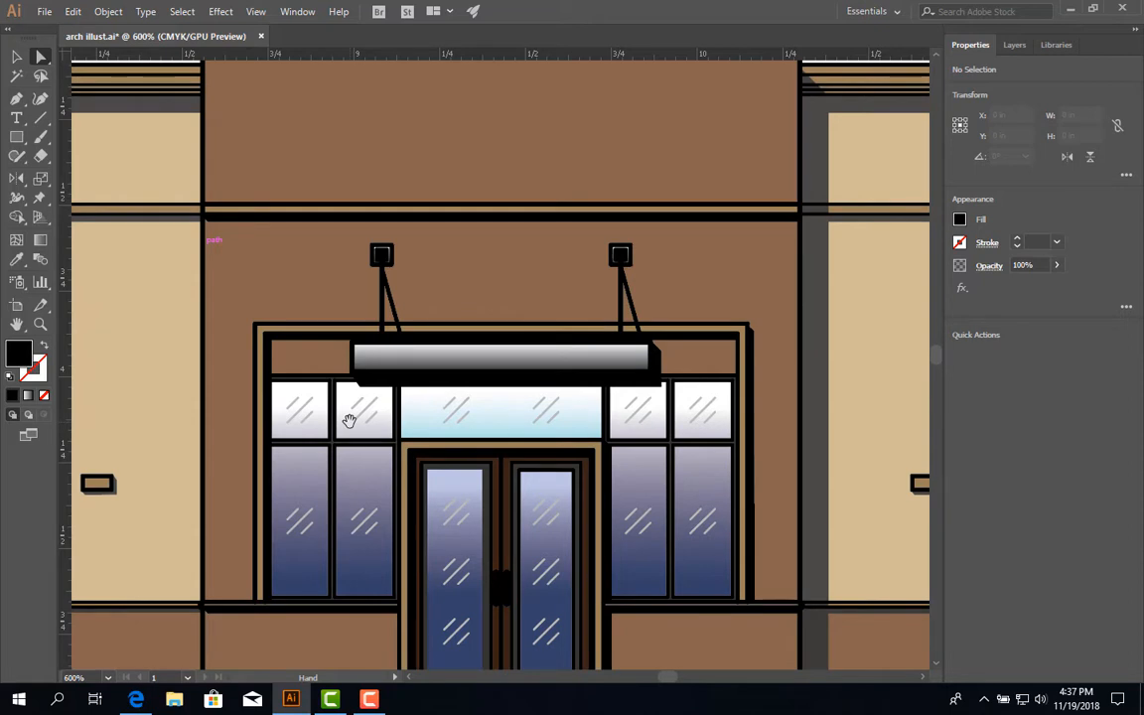
scroll(351, 424, "down", 1)
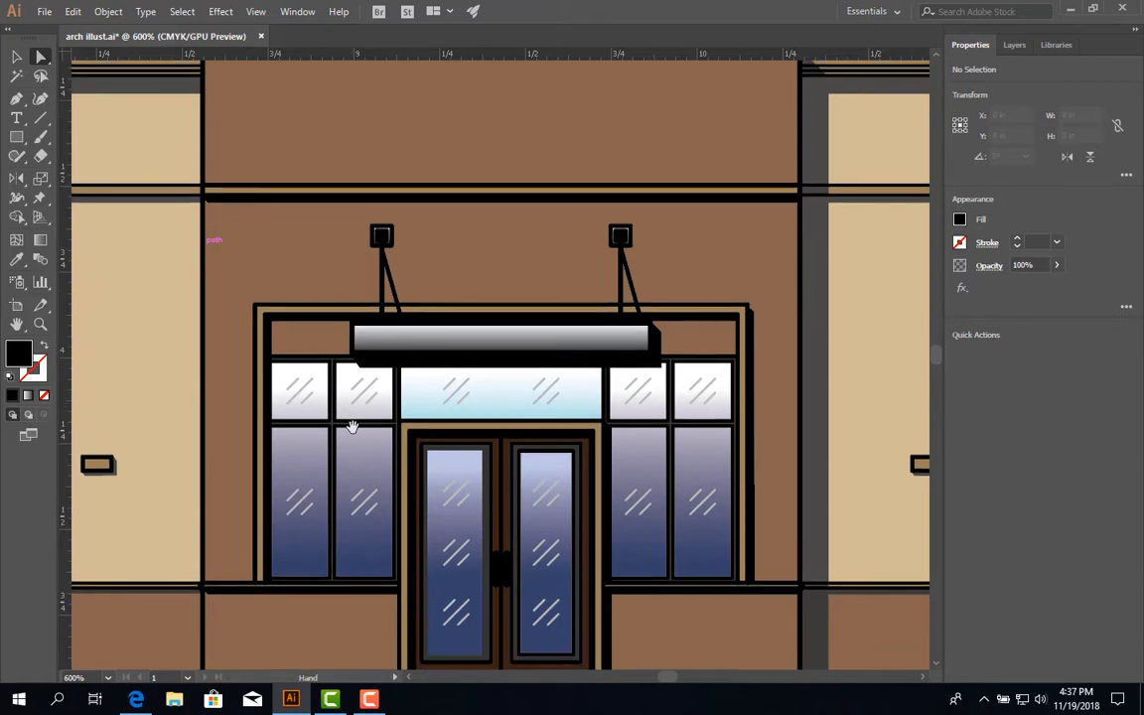
scroll(352, 427, "down", 1)
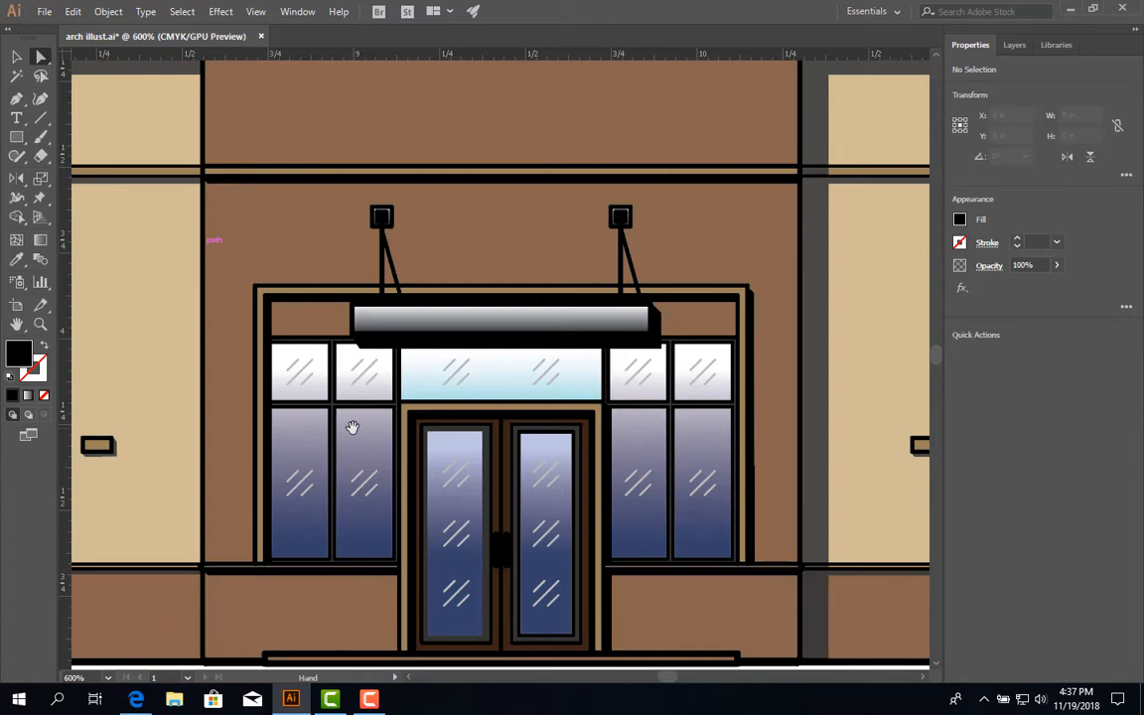
scroll(352, 429, "down", 2)
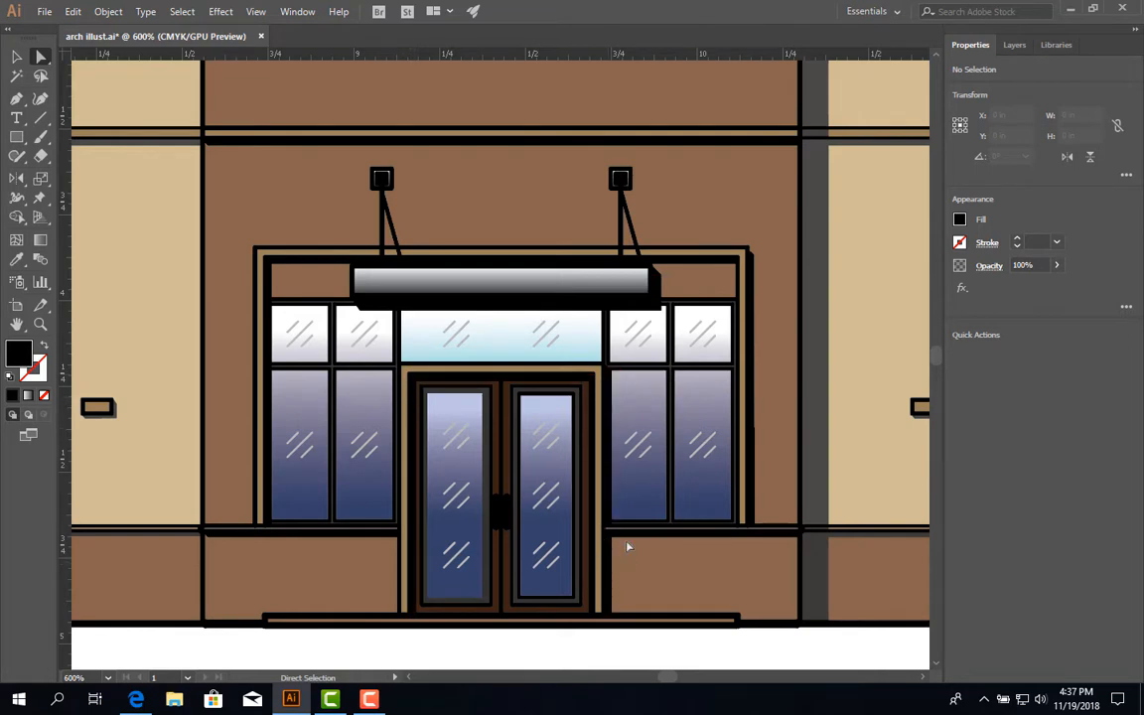
scroll(629, 544, "down", 1)
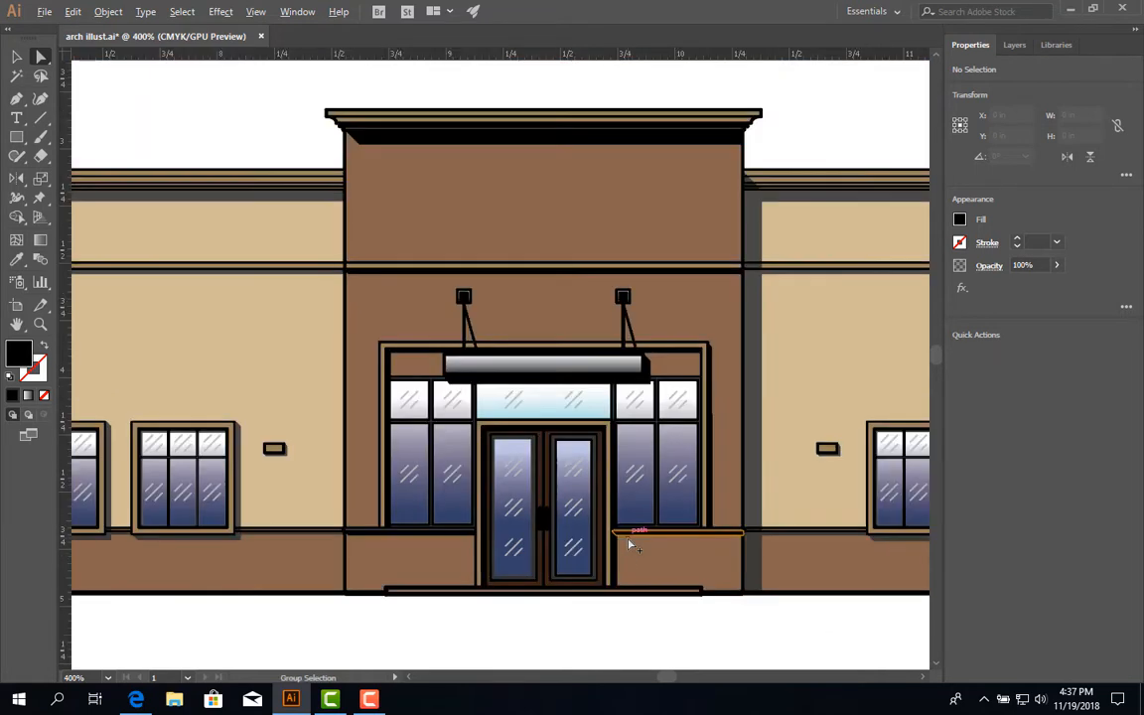
left_click(17, 56)
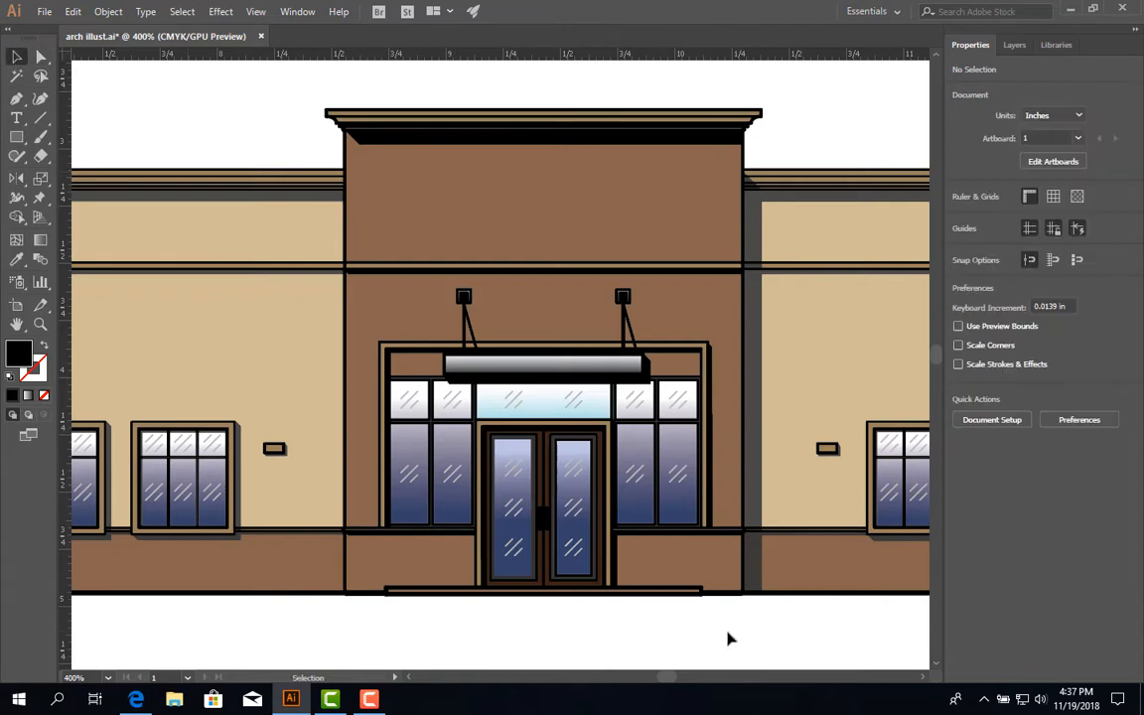
left_click(354, 139)
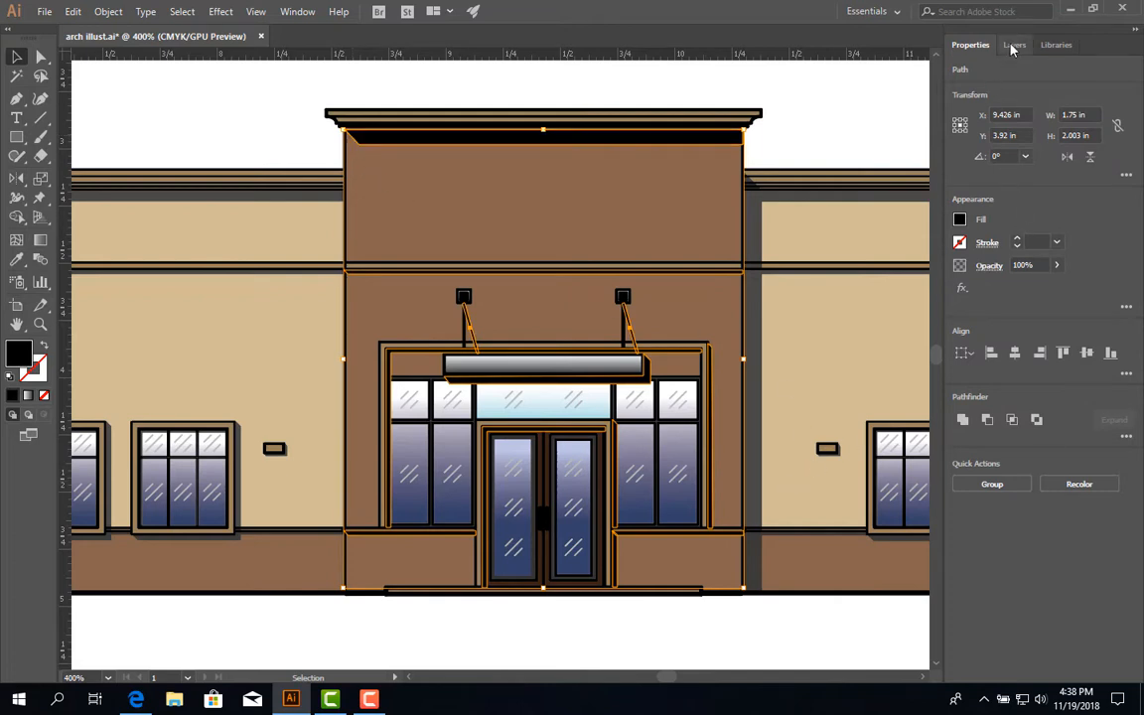
left_click(962, 420)
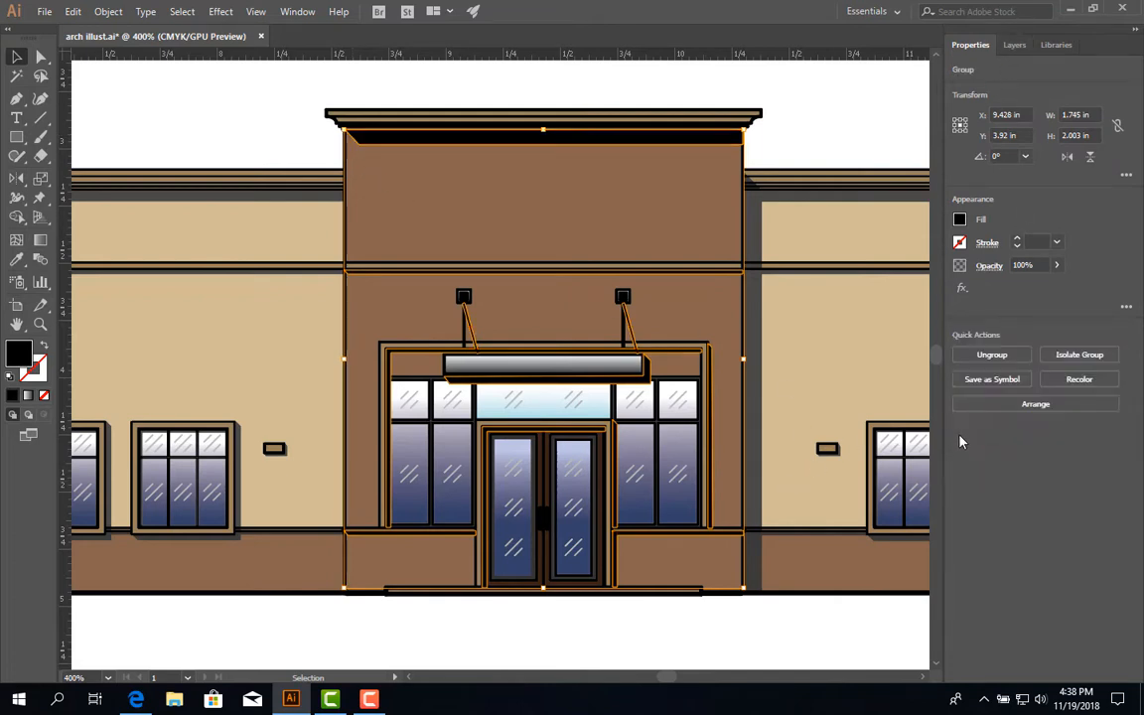
left_click(837, 646)
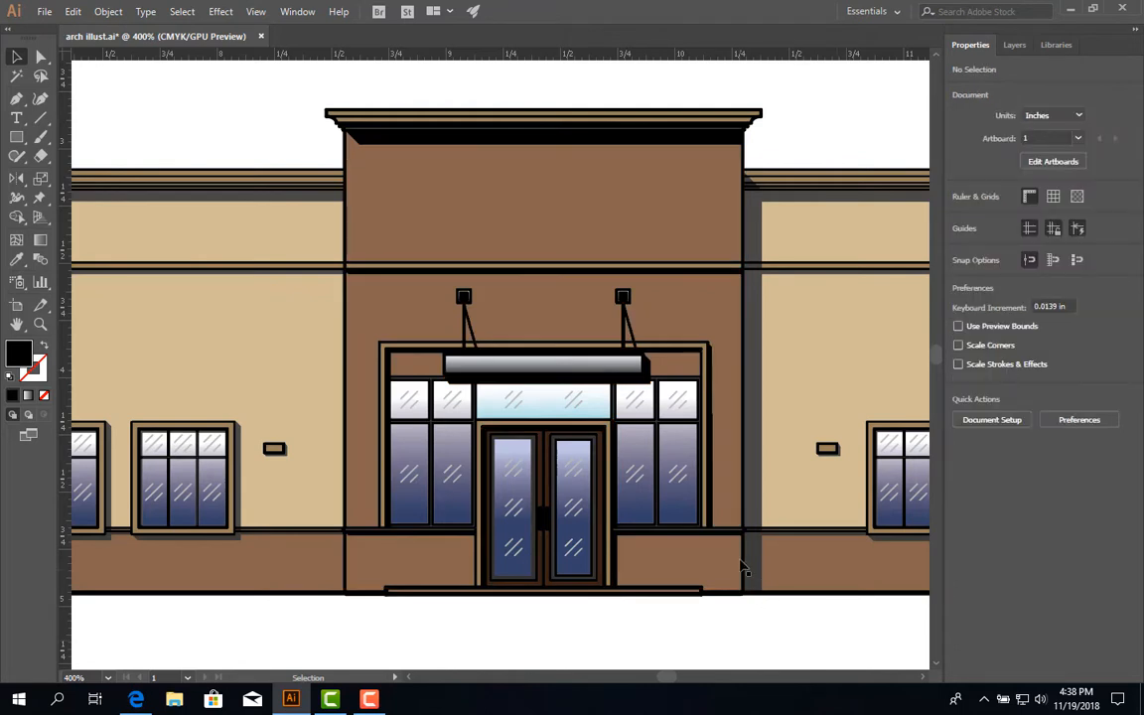
Set the opacity of the merged entrance shadows to 85% and deselect them
left_click(713, 511)
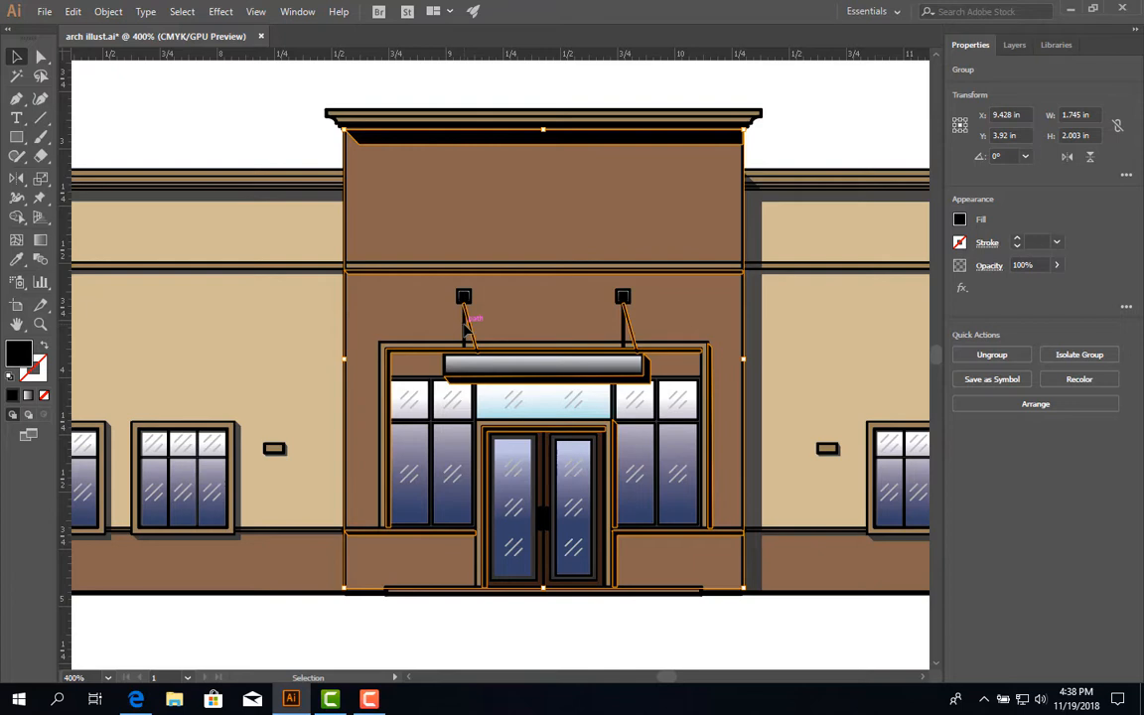
left_click(1016, 262)
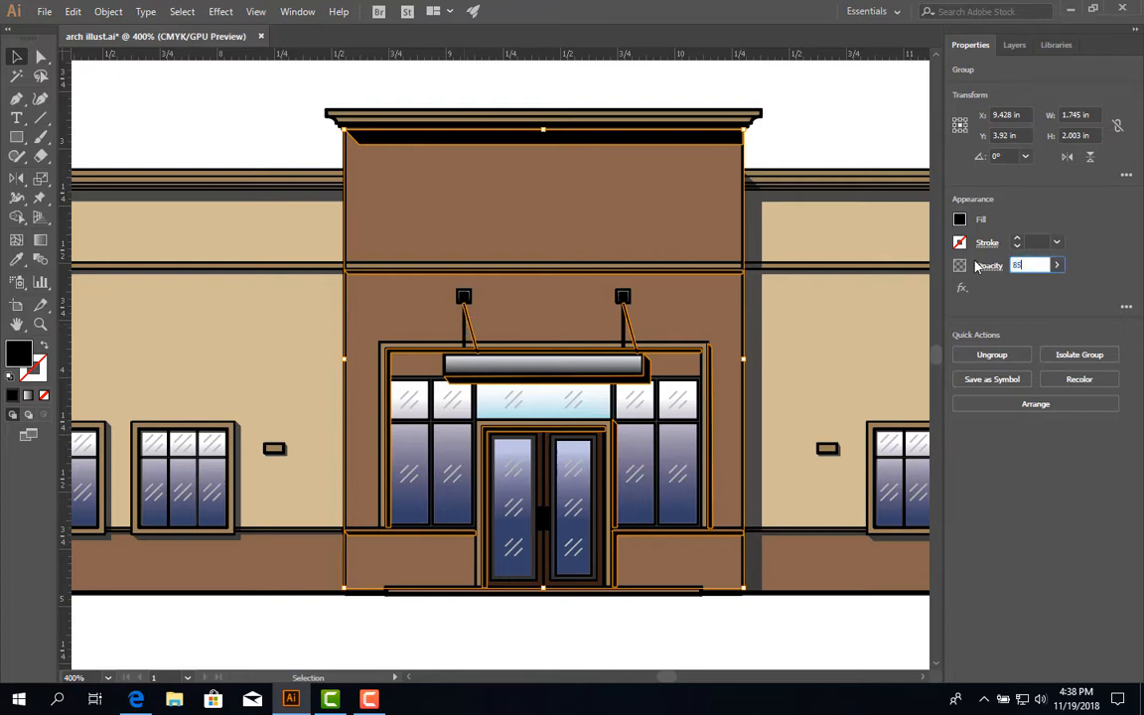
key("Return")
left_click(842, 133)
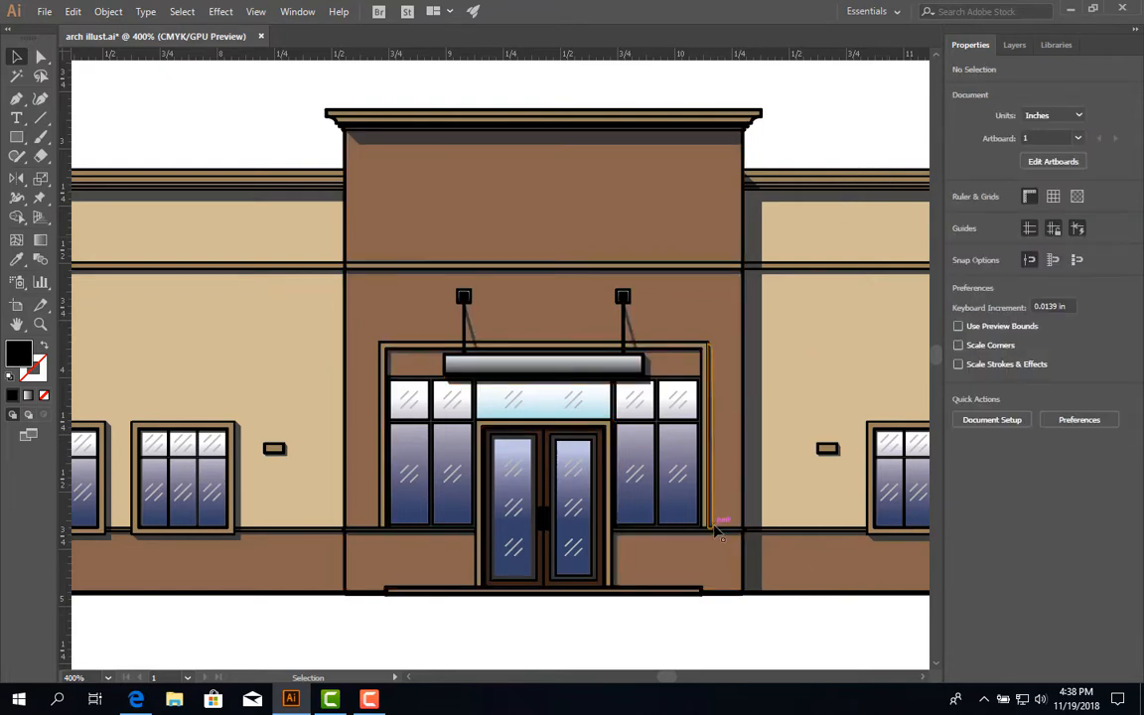
Inspect the merged shadows up close around the central entrance's doors, window frames and canopy
scroll(710, 533, "up", 3)
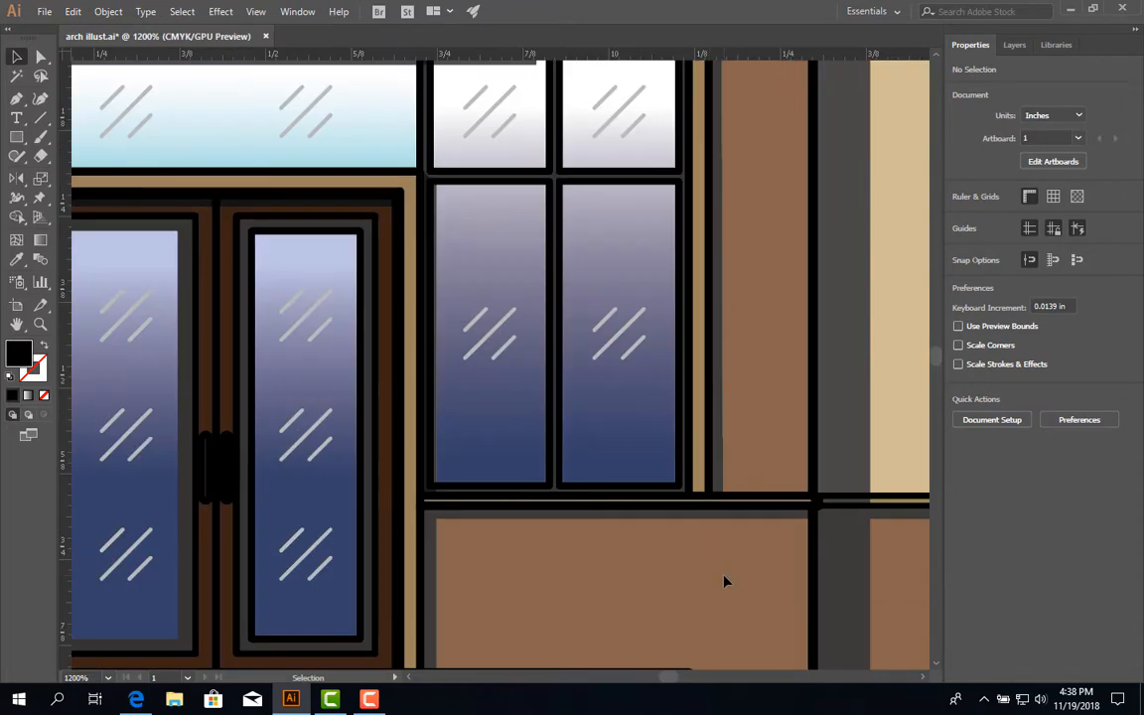
scroll(725, 580, "down", 2)
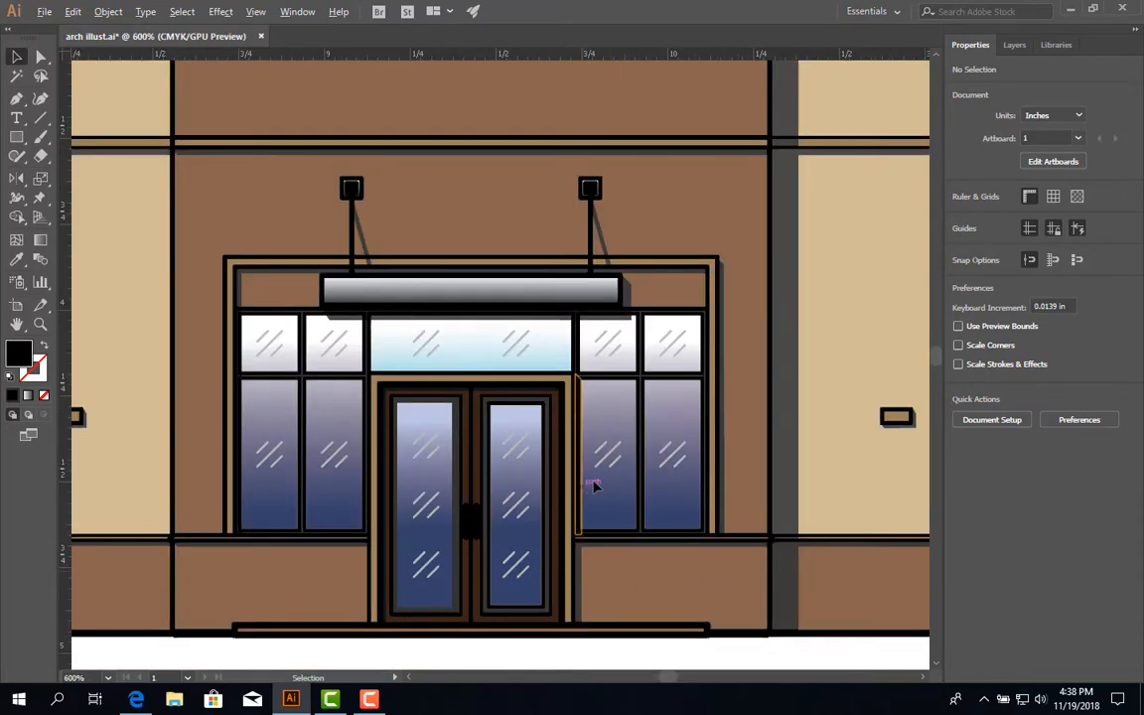
scroll(576, 452, "up", 2)
scroll(576, 452, "up", 1)
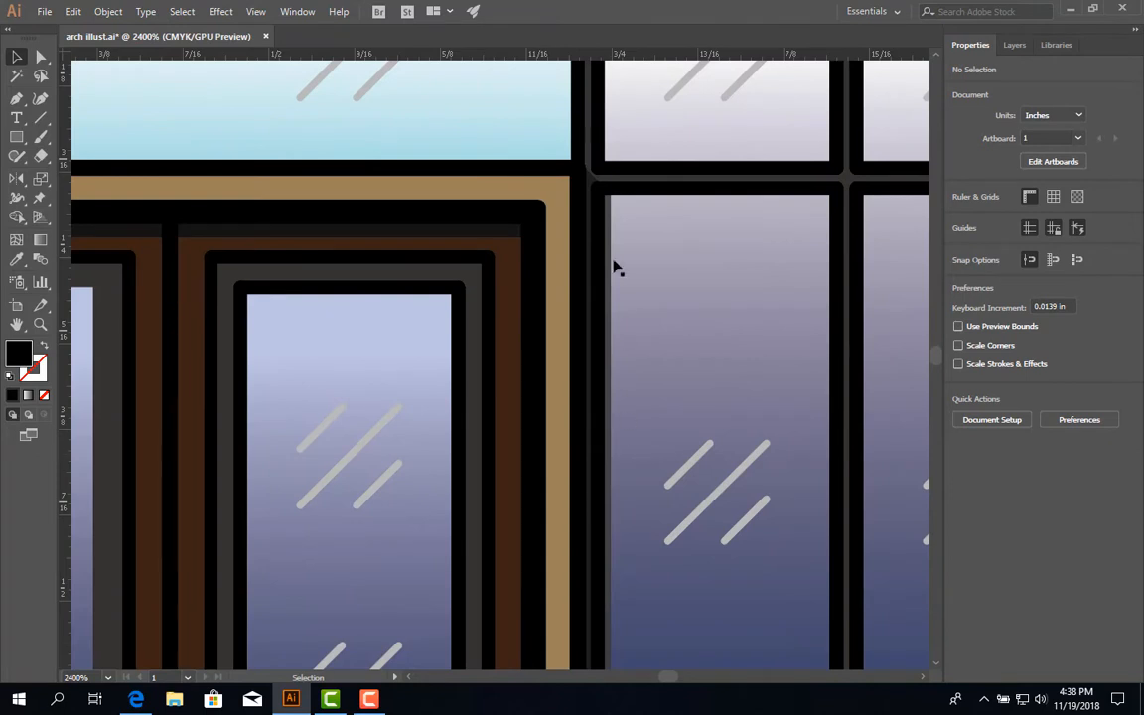
scroll(615, 278, "down", 2)
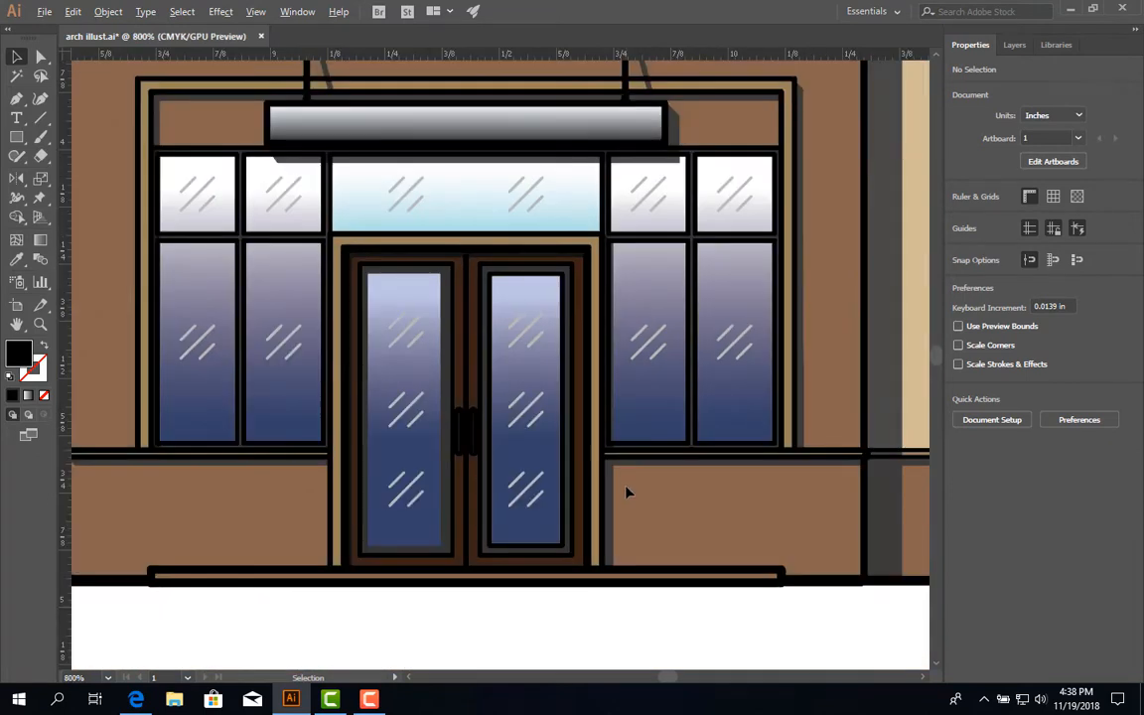
scroll(639, 524, "down", 1)
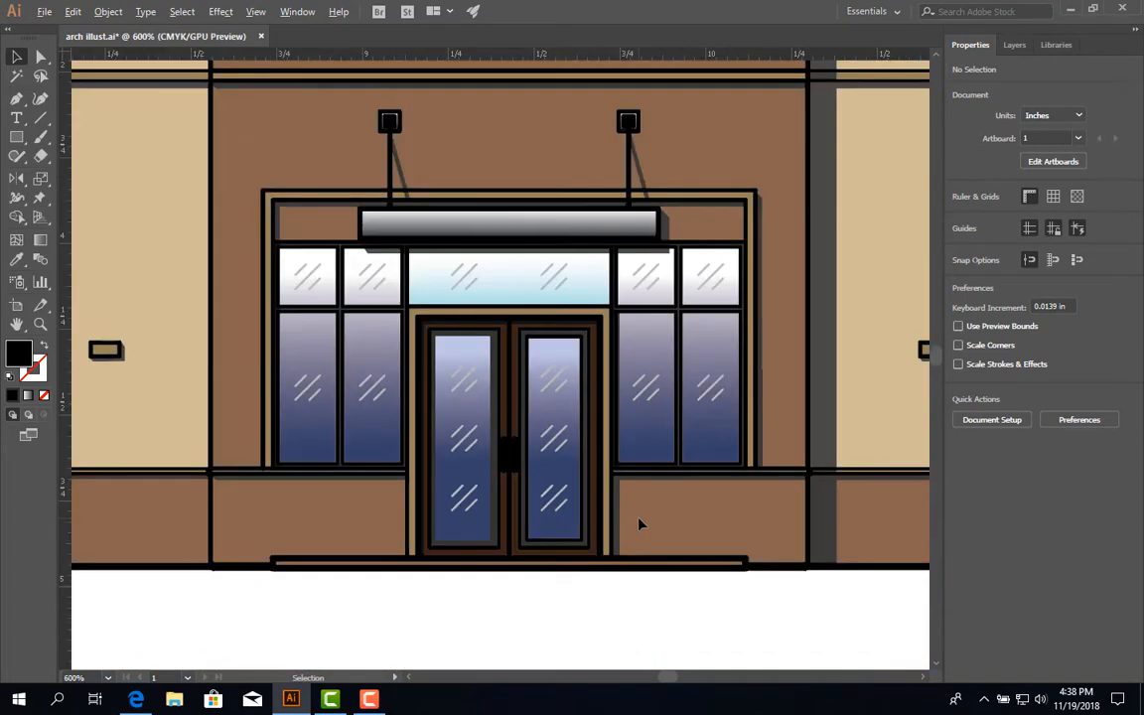
scroll(413, 319, "up", 2)
scroll(413, 319, "up", 3)
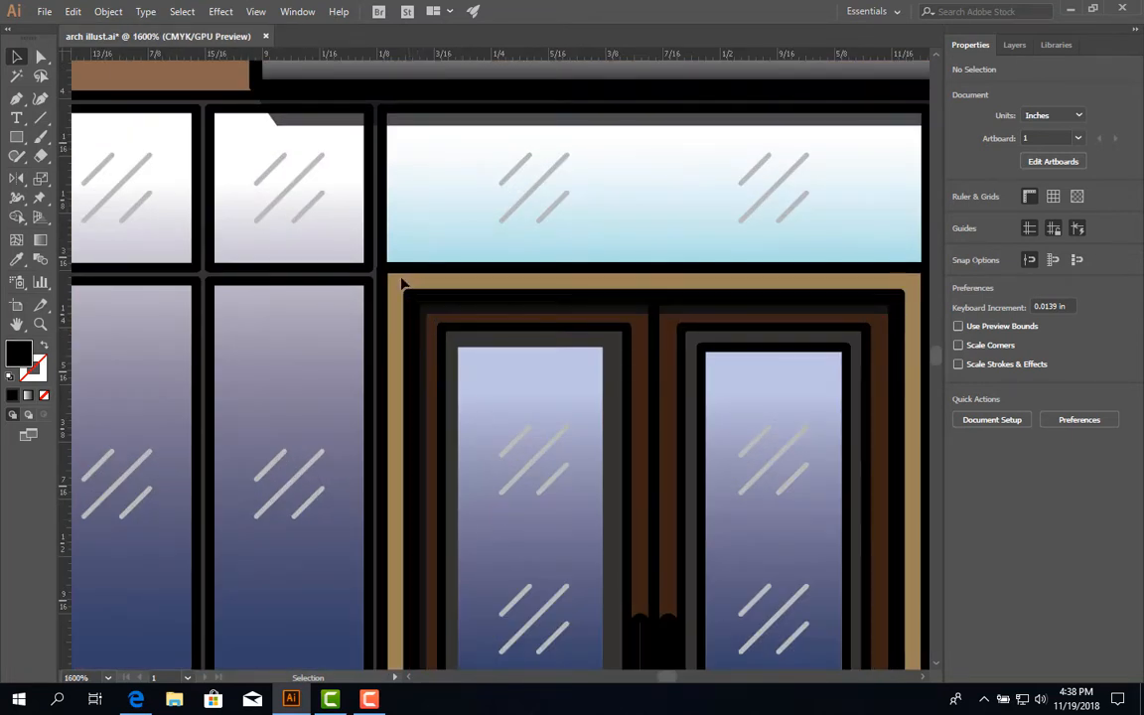
scroll(377, 312, "down", 2)
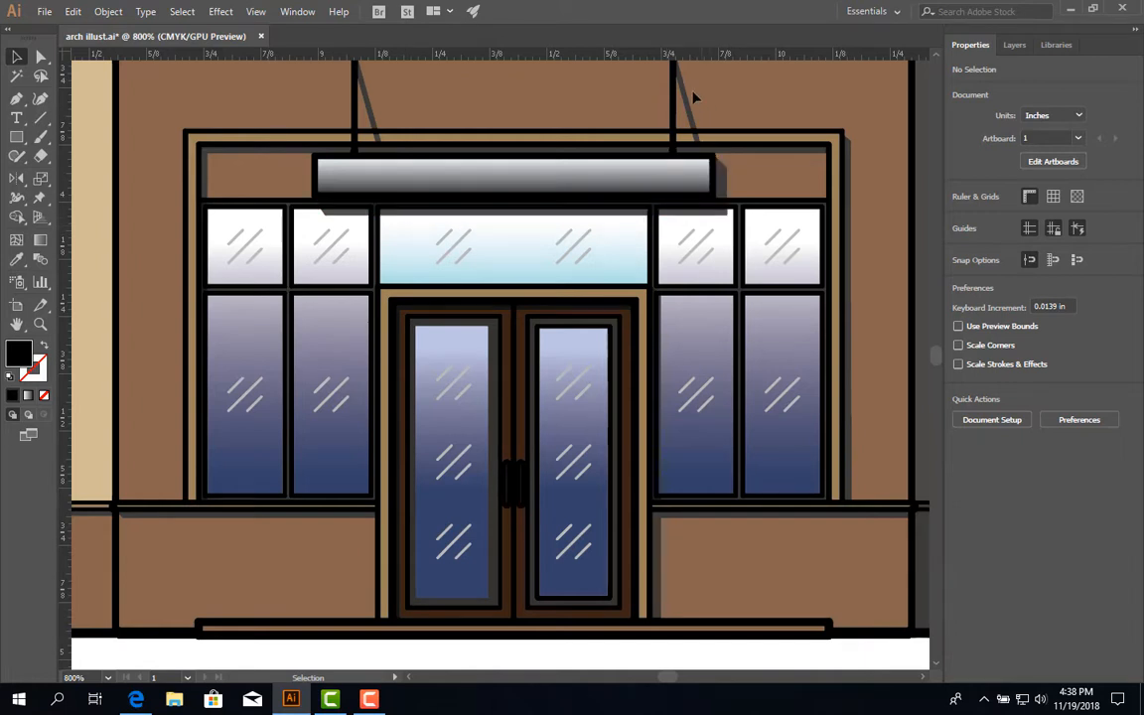
scroll(528, 164, "down", 2)
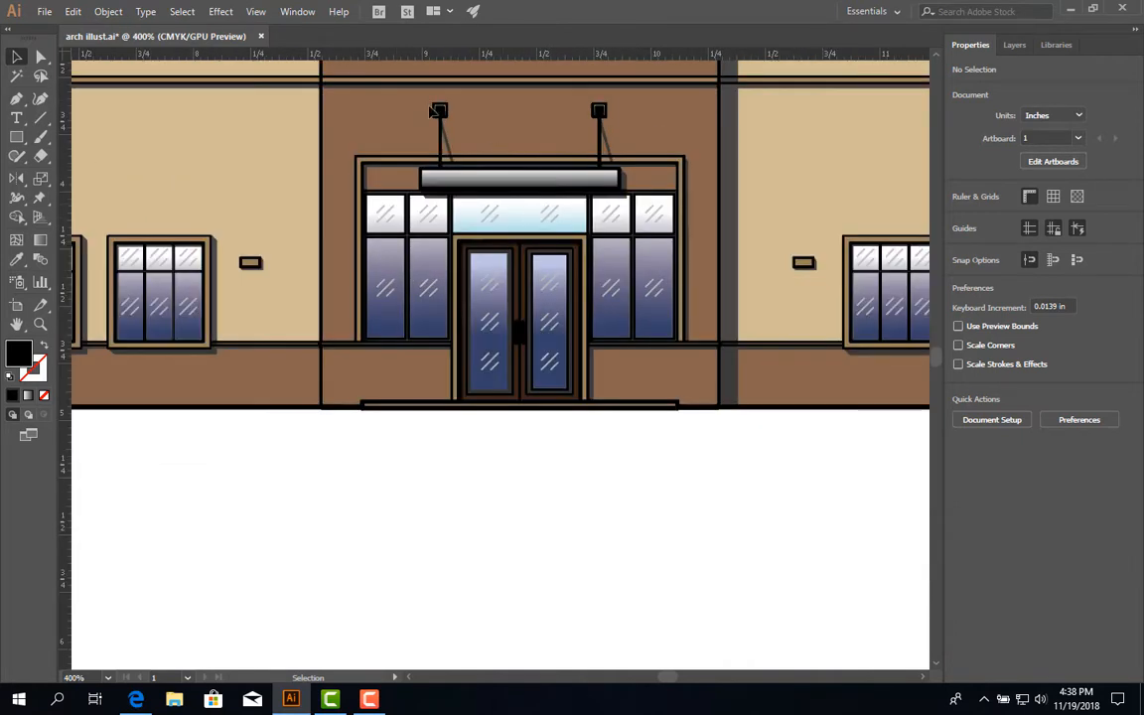
Review the central entrance's shadows as a whole and compare them with the neighbouring facade sections
left_click_drag(478, 135, 380, 318)
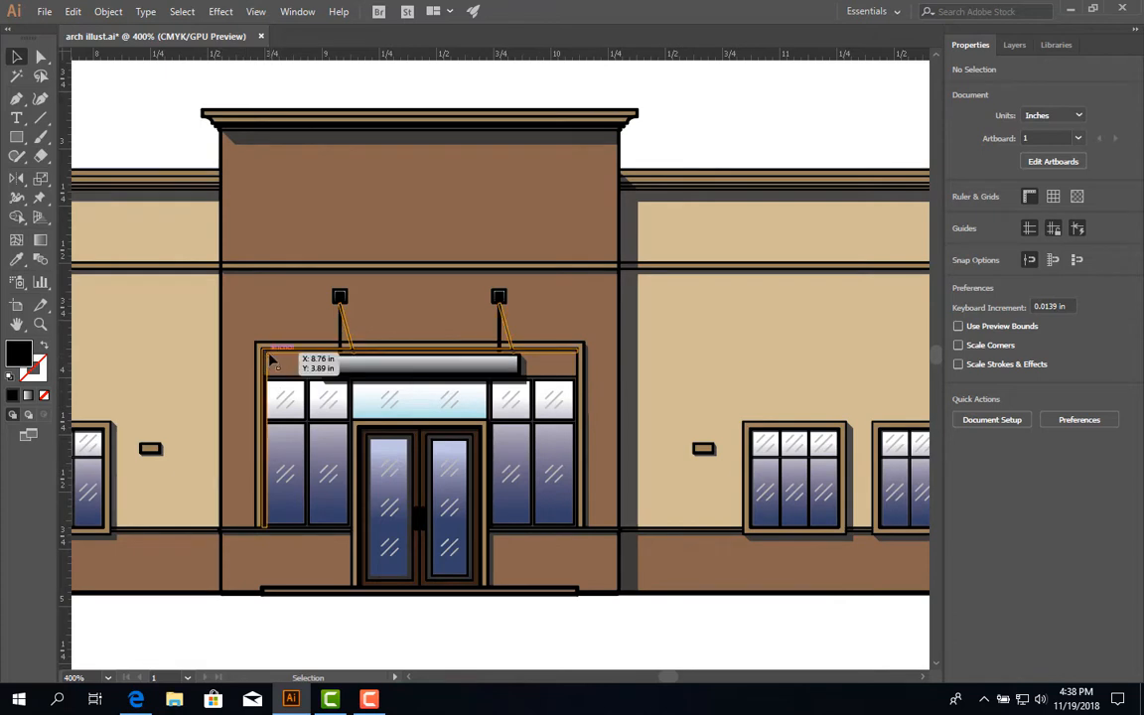
scroll(272, 364, "down", 1)
scroll(276, 367, "down", 1)
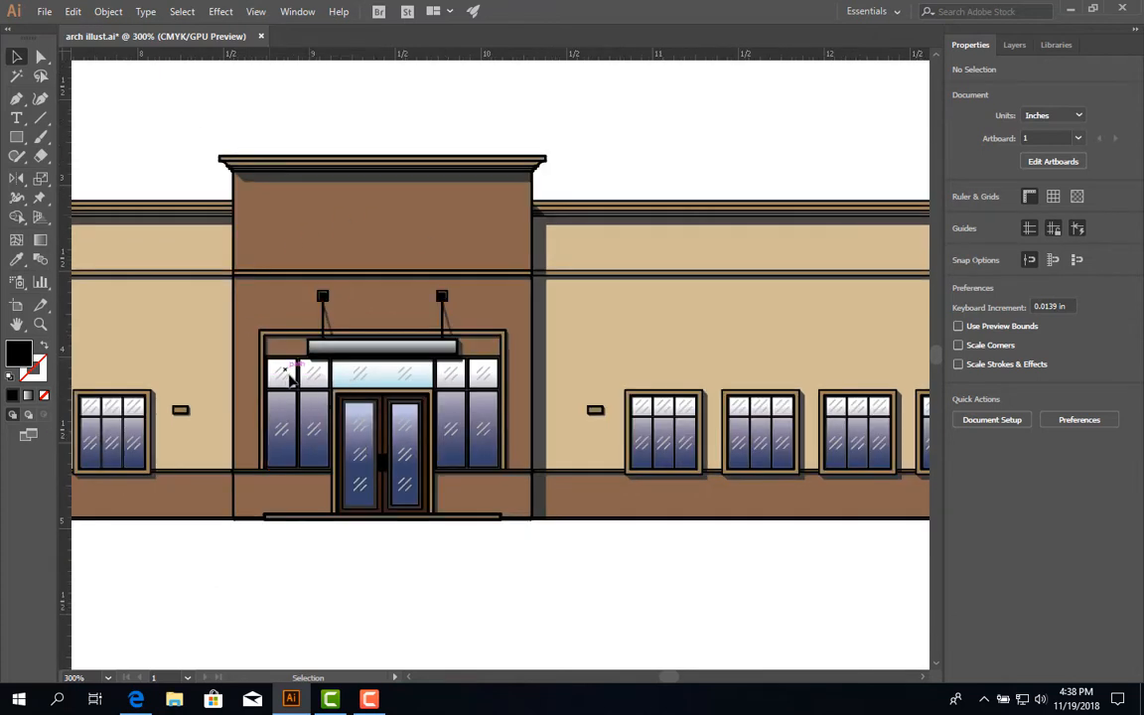
scroll(303, 316, "up", 1)
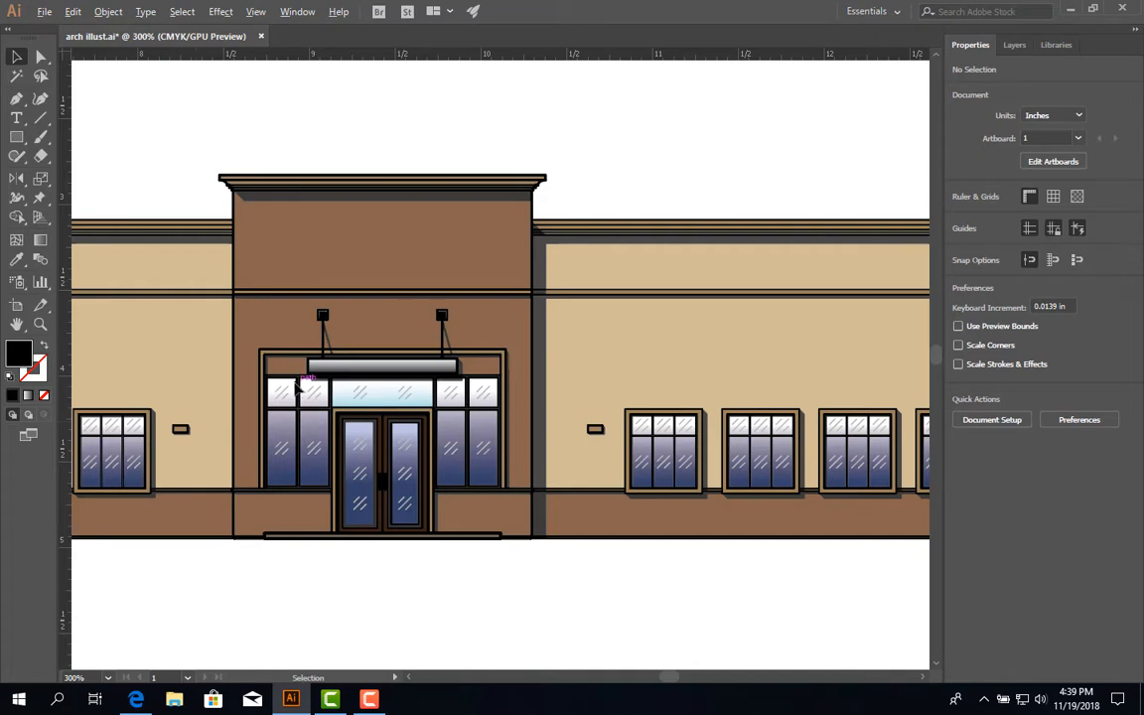
scroll(298, 382, "up", 1)
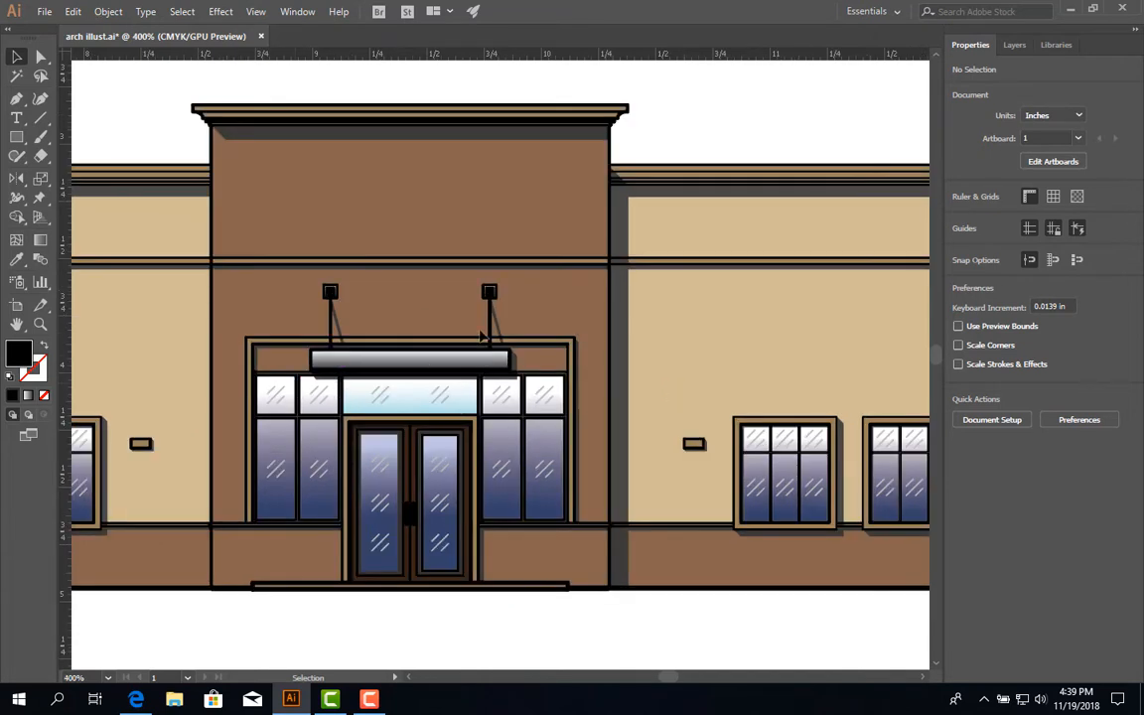
scroll(456, 422, "down", 2)
scroll(486, 422, "down", 2)
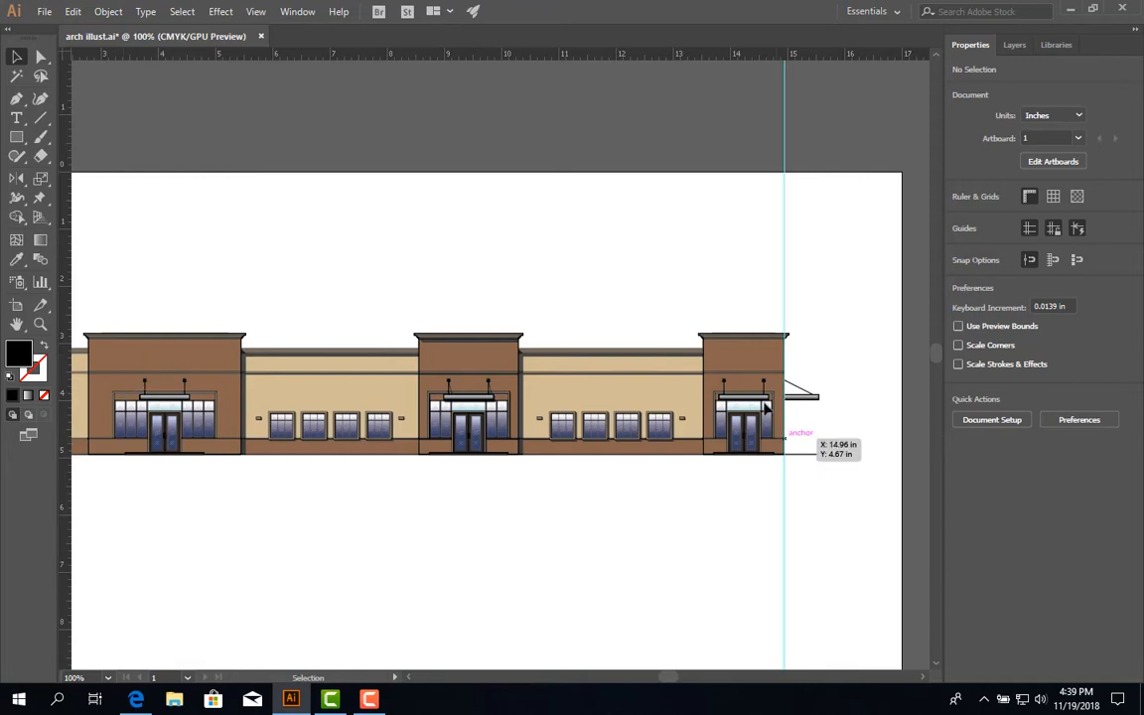
scroll(462, 417, "up", 3)
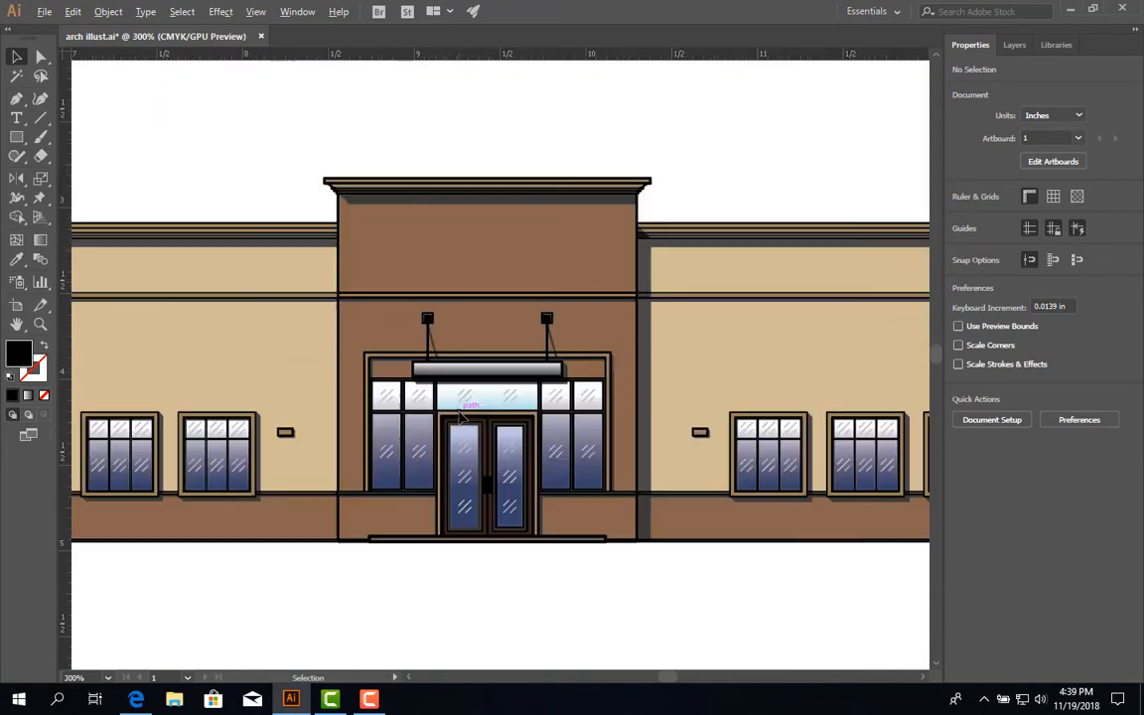
scroll(462, 417, "up", 1)
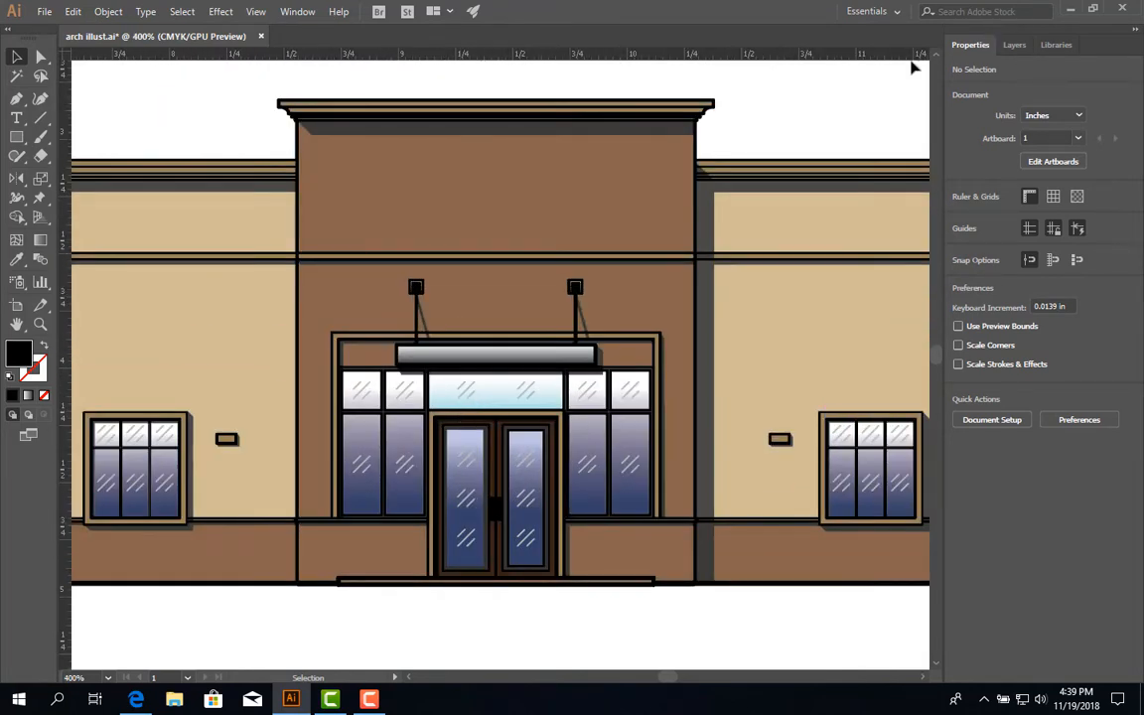
scroll(654, 177, "down", 1)
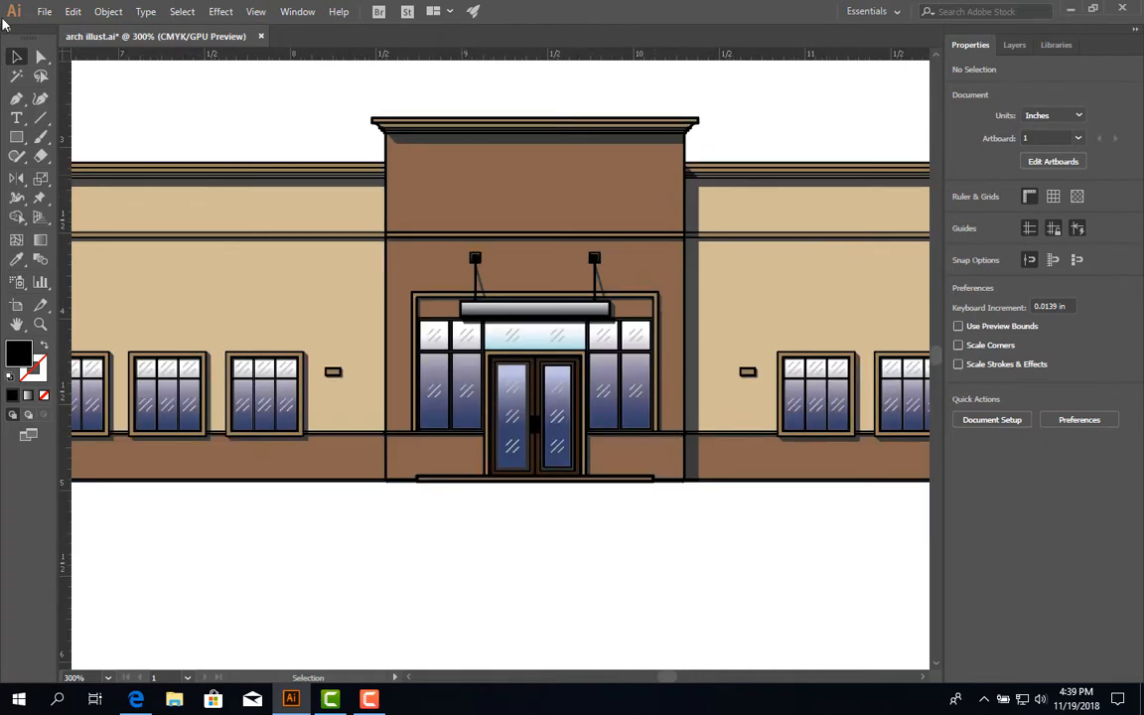
Save the illustration and lock the shadow layer
left_click(45, 11)
left_click(71, 145)
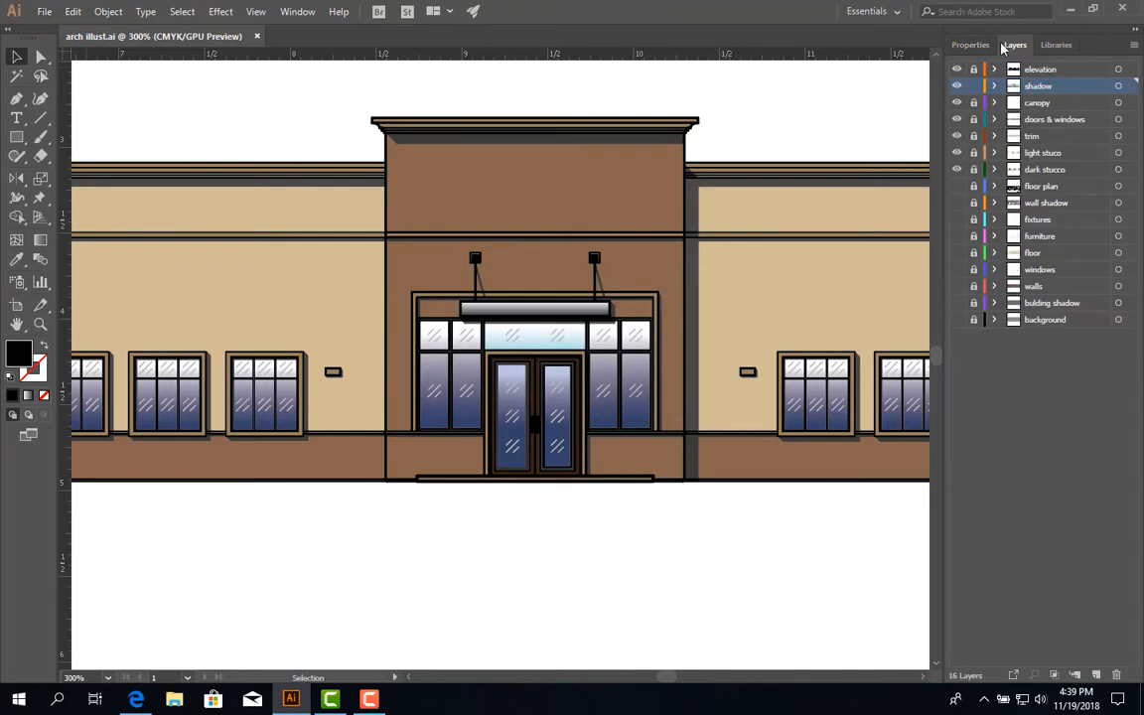
left_click(972, 86)
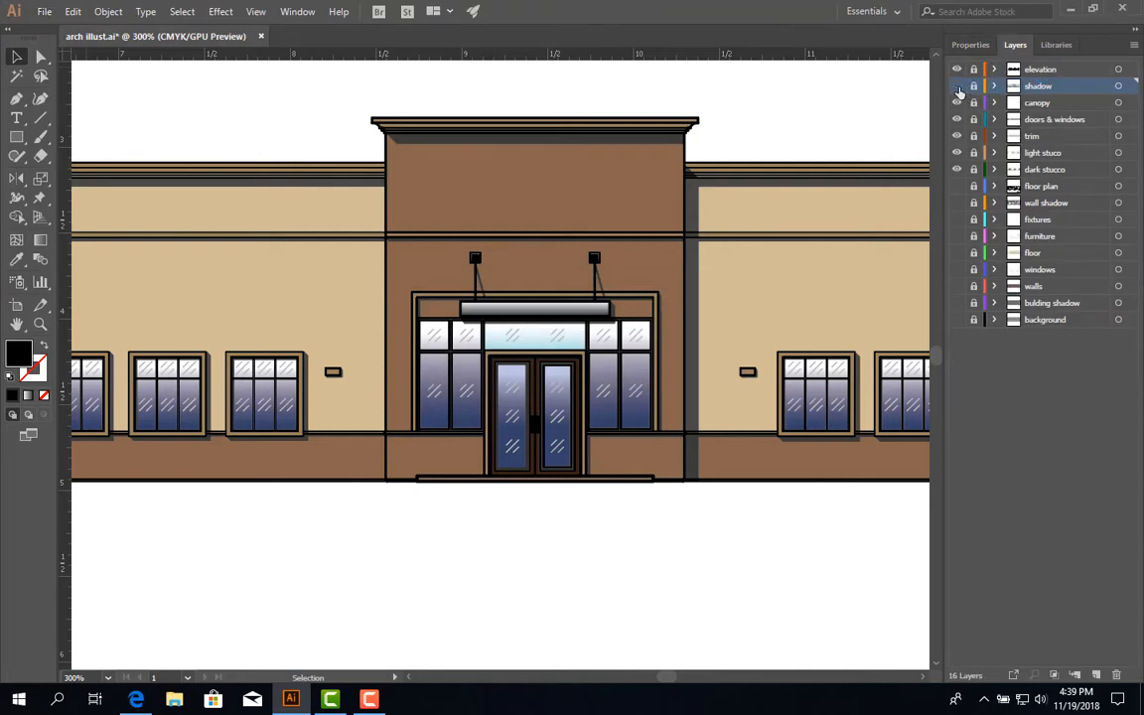
Hide the shadow layer to view the wider elevation without shadows, and show the layer again
left_click(957, 87)
scroll(814, 248, "down", 1)
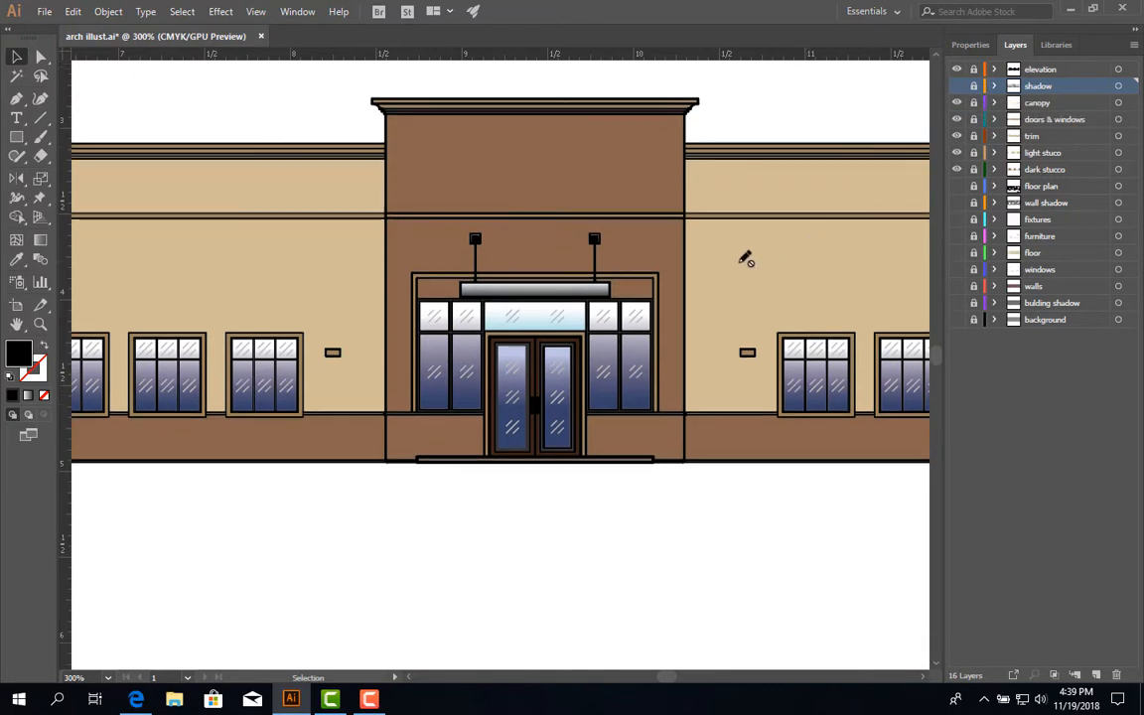
scroll(746, 261, "down", 2)
left_click_drag(736, 274, 589, 383)
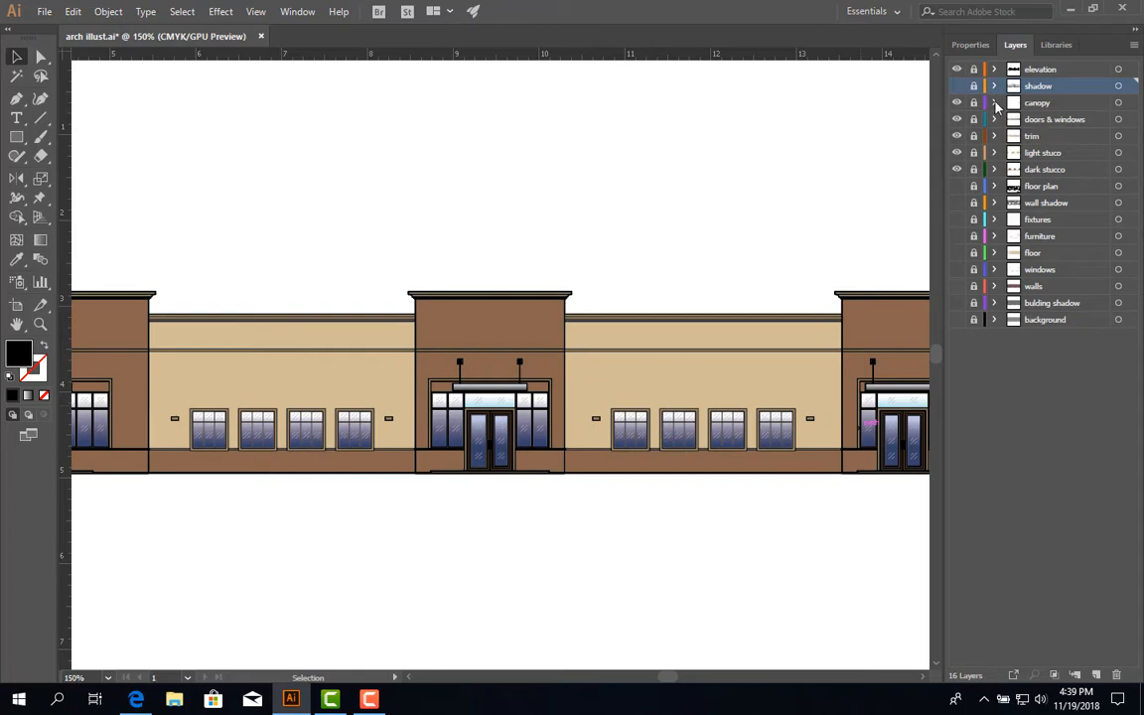
left_click(957, 86)
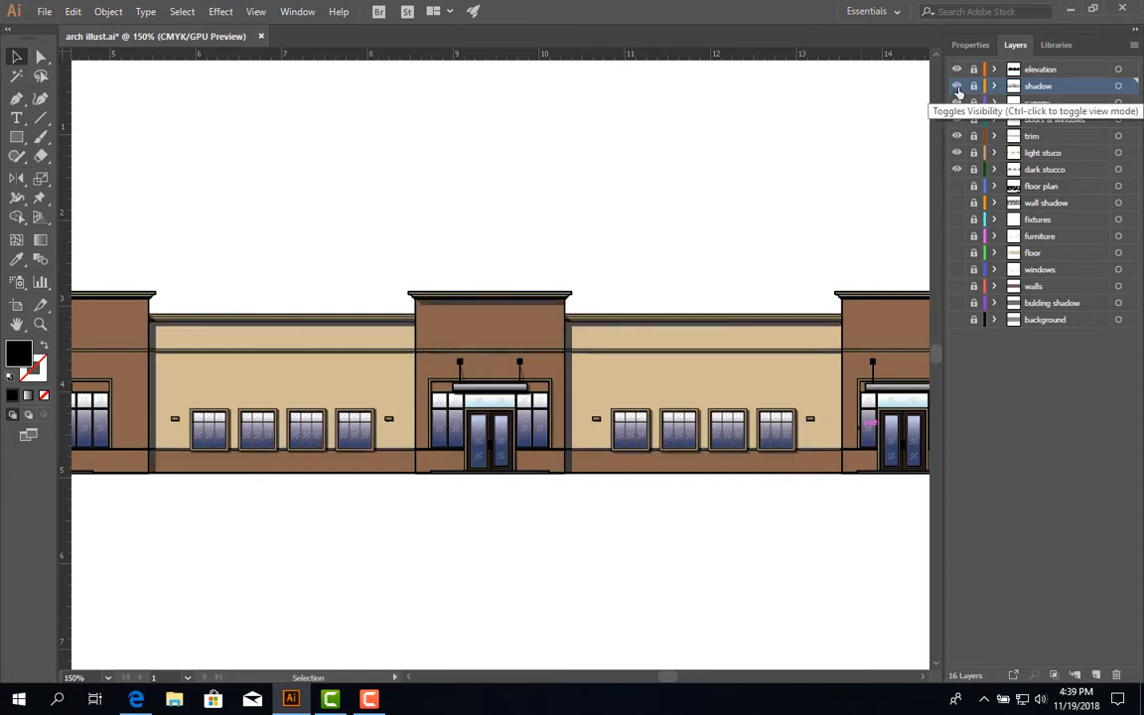
Compare the central entrance with and without shadows by toggling the shadow layer's visibility, leaving it shown
scroll(578, 424, "up", 2)
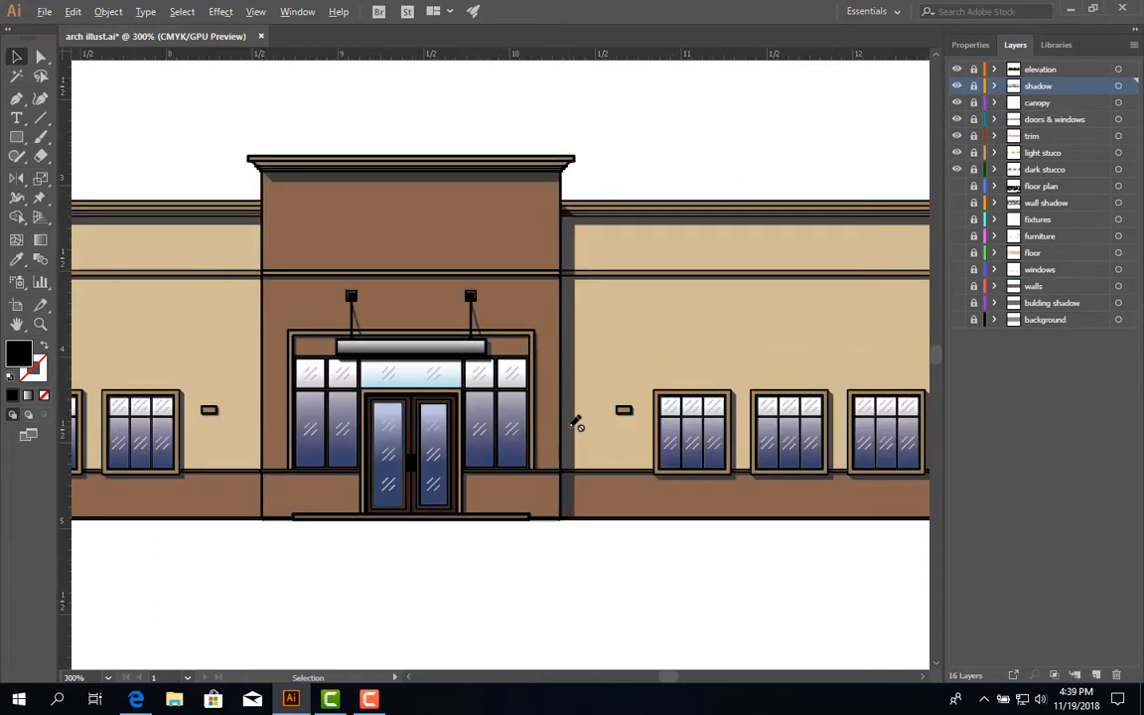
left_click_drag(455, 240, 667, 305)
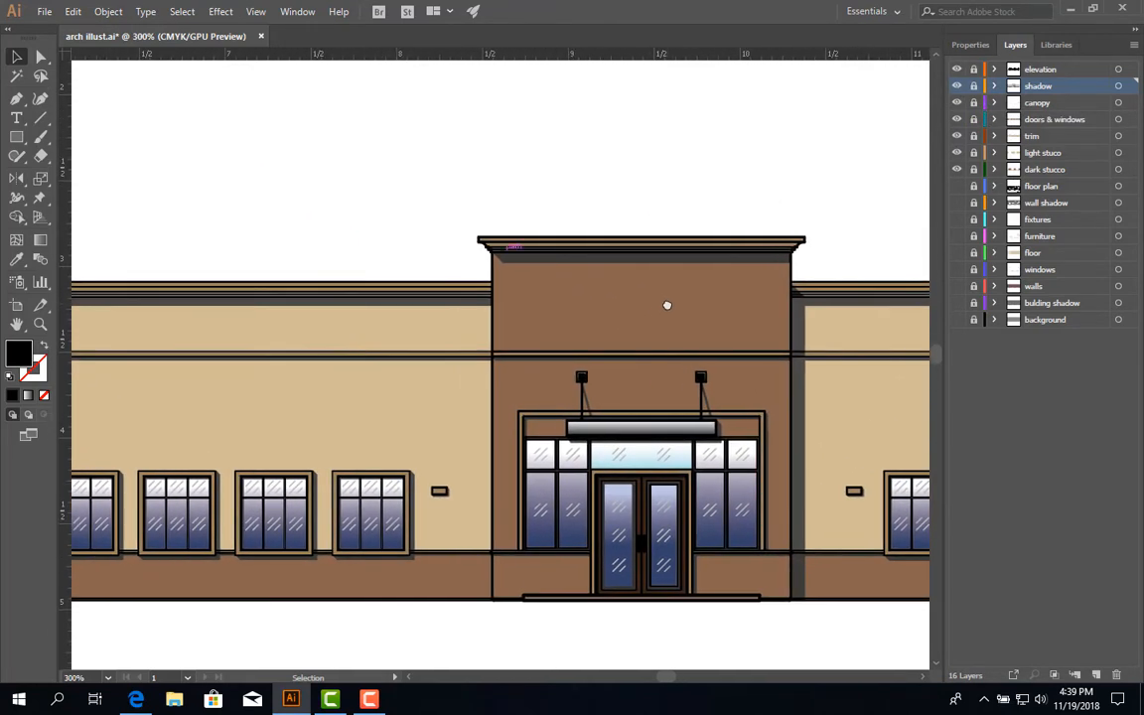
left_click(956, 90)
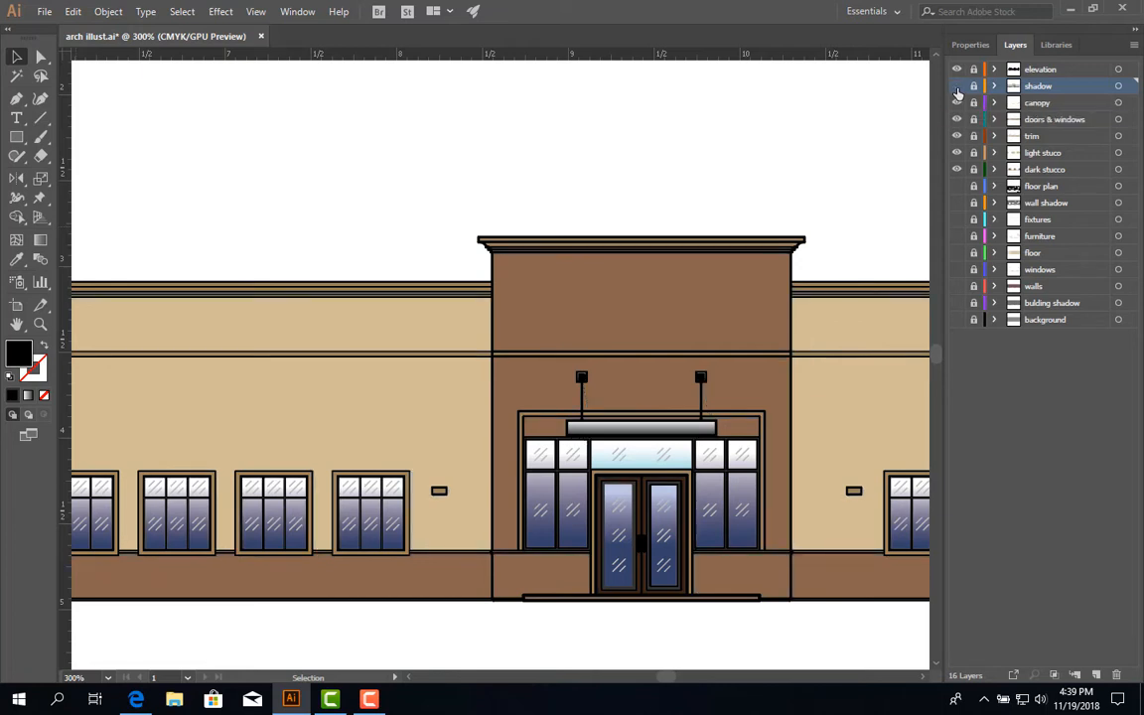
left_click(956, 87)
left_click(957, 88)
left_click(958, 88)
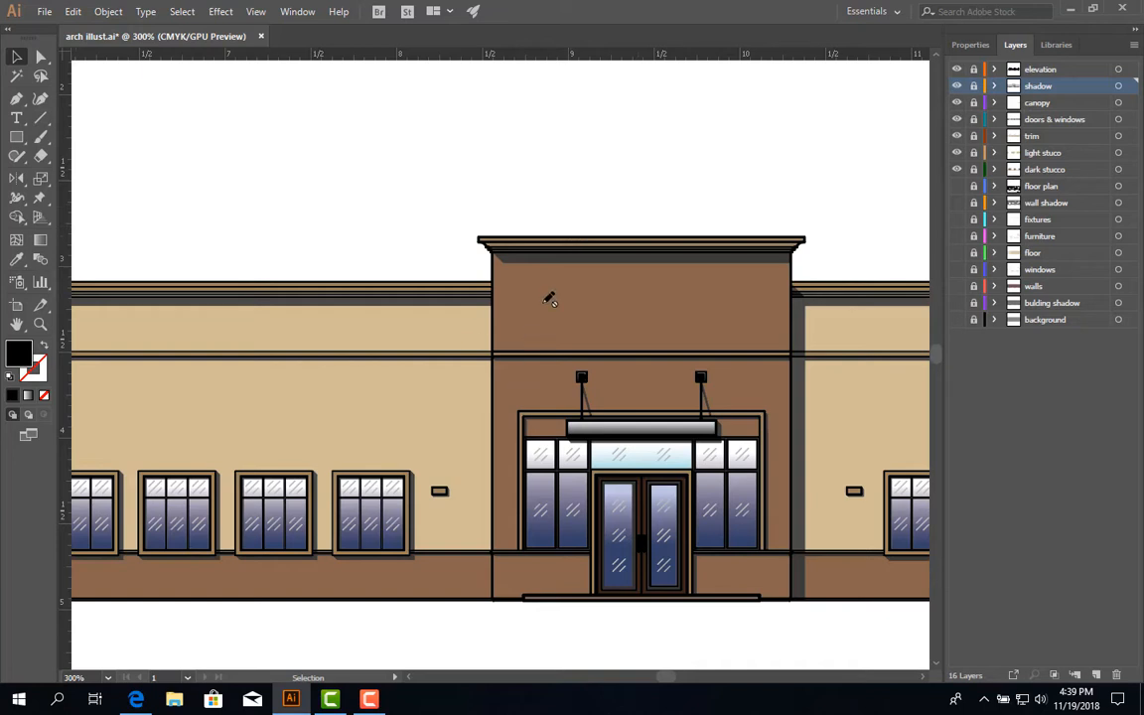
Examine how the shadows read on the central entrance and the window bays beside it at different magnifications
scroll(546, 296, "down", 2)
scroll(547, 303, "up", 1)
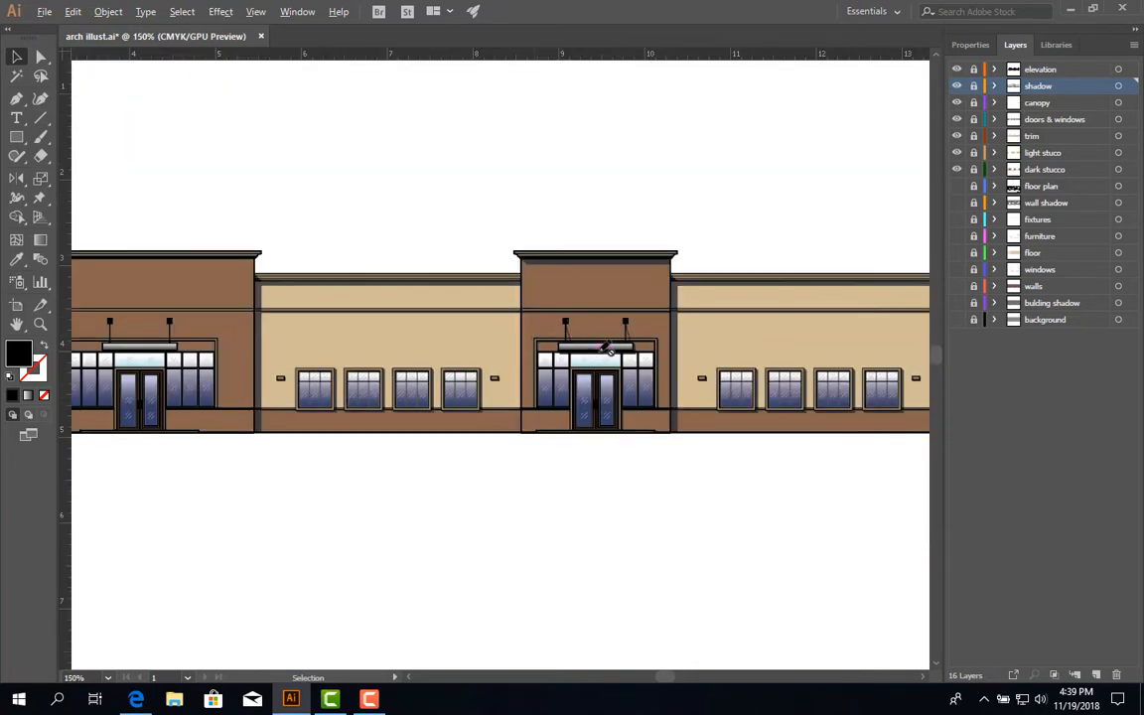
scroll(547, 308, "down", 1)
scroll(627, 357, "up", 3)
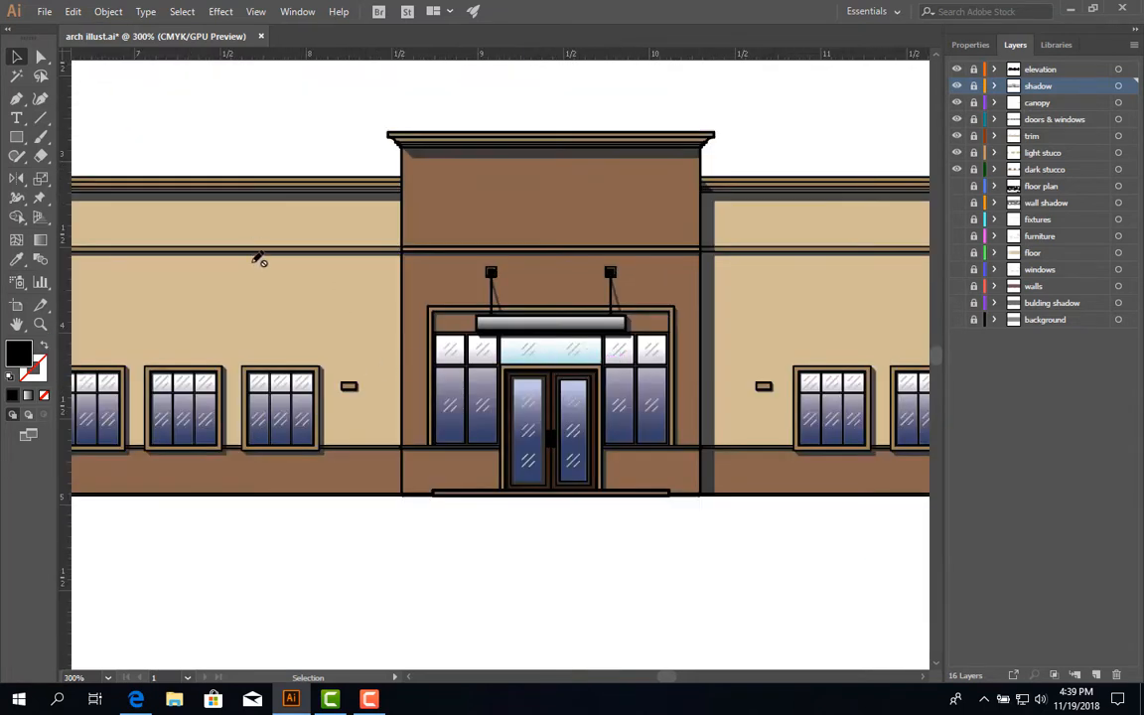
scroll(231, 324, "down", 1)
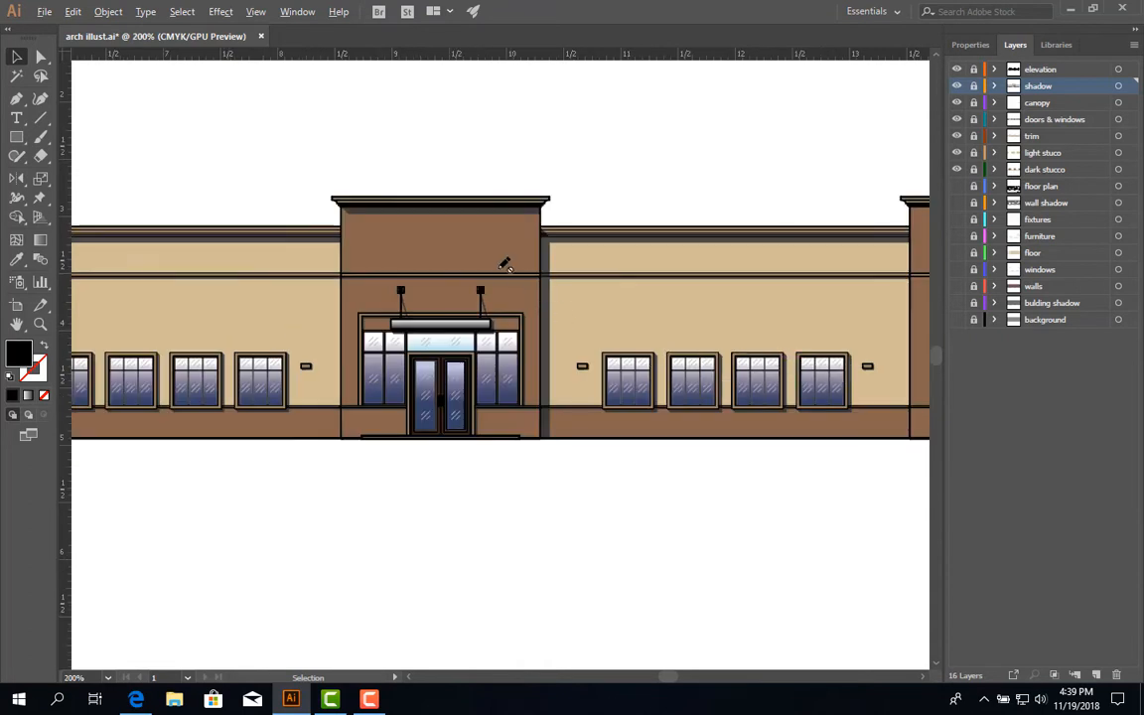
scroll(417, 337, "up", 2)
scroll(402, 343, "down", 1)
scroll(437, 368, "down", 1)
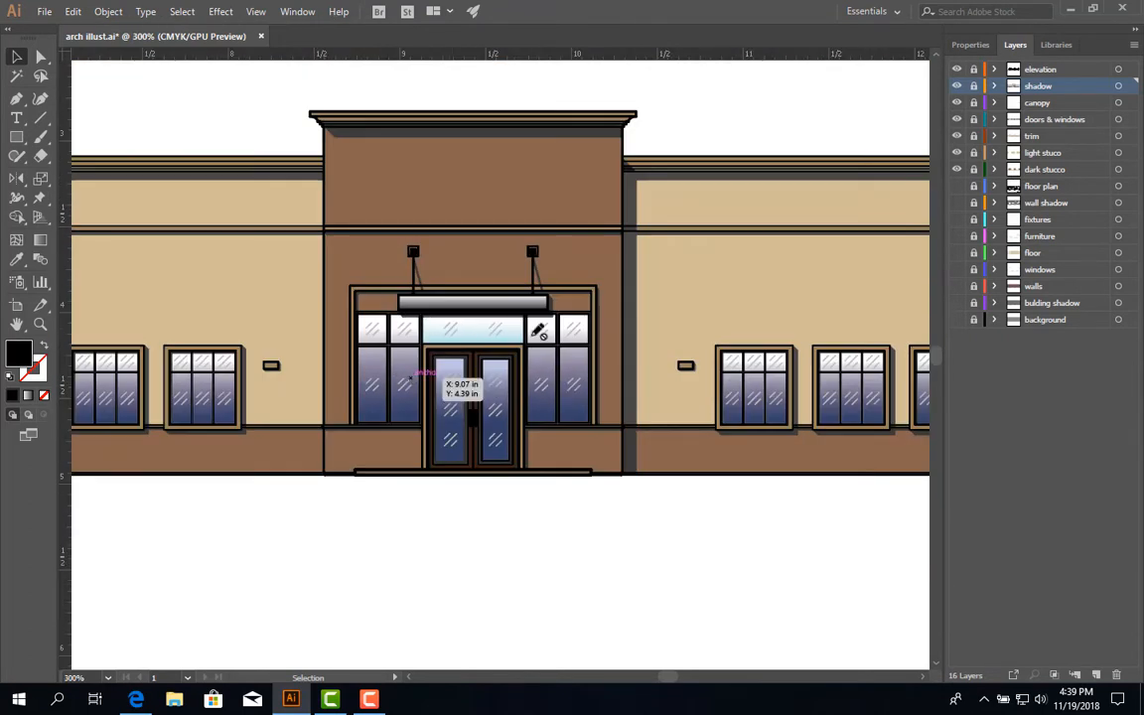
Review the shadows across the full storefront elevation from end to end and return to the central entrance
scroll(576, 405, "down", 1)
scroll(574, 409, "down", 1)
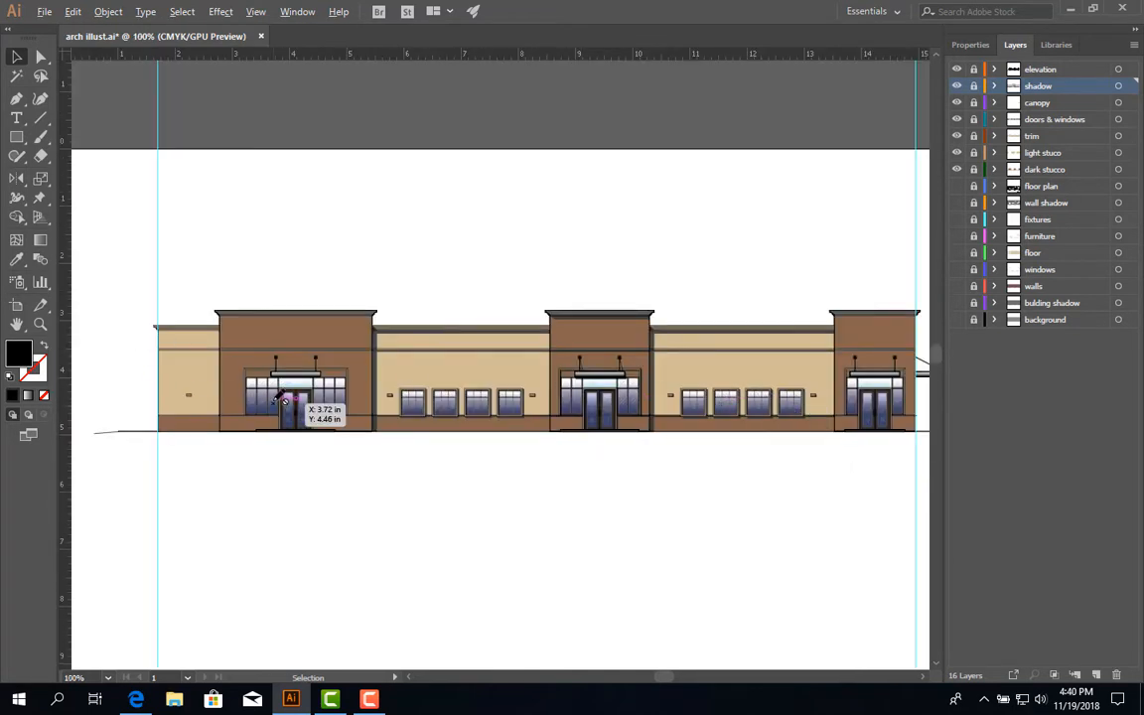
scroll(303, 405, "up", 2)
scroll(283, 397, "down", 1)
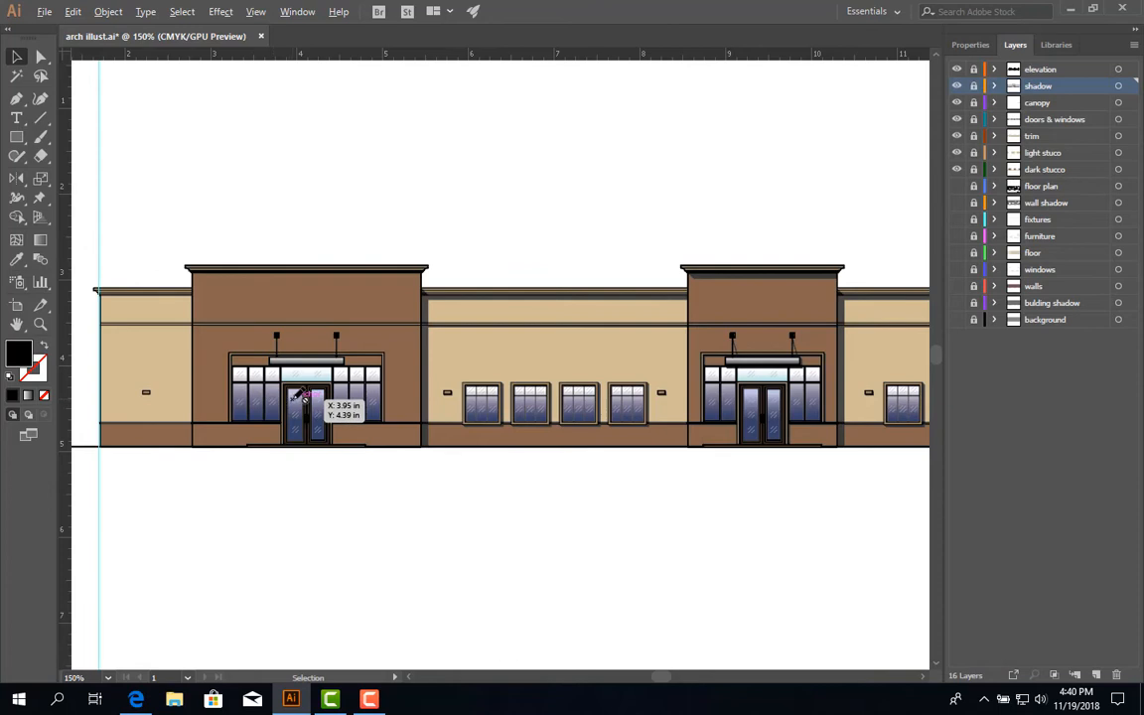
scroll(278, 397, "down", 1)
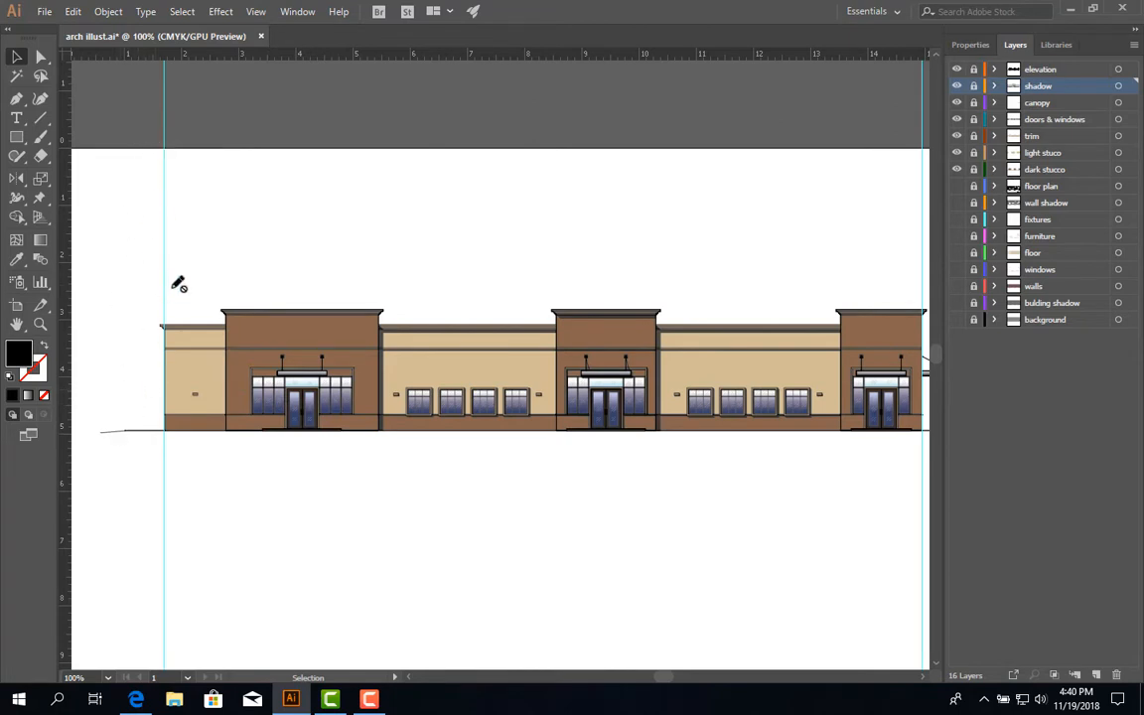
scroll(433, 354, "down", 1)
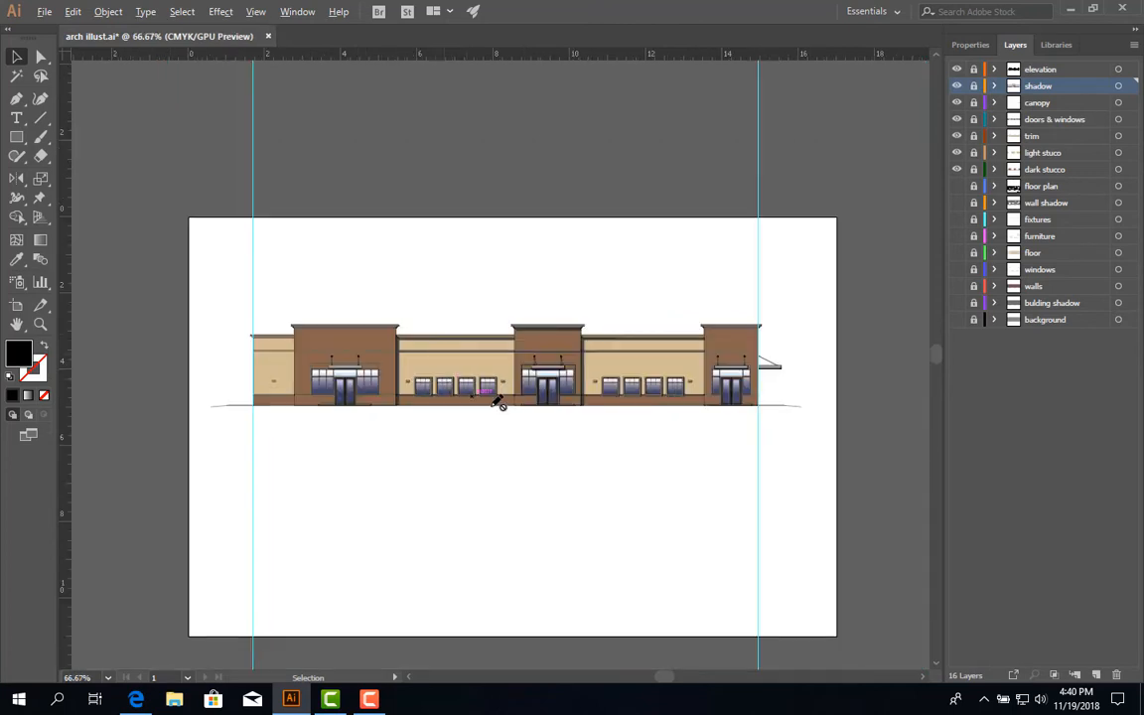
scroll(494, 405, "up", 2)
left_click_drag(678, 335, 475, 384)
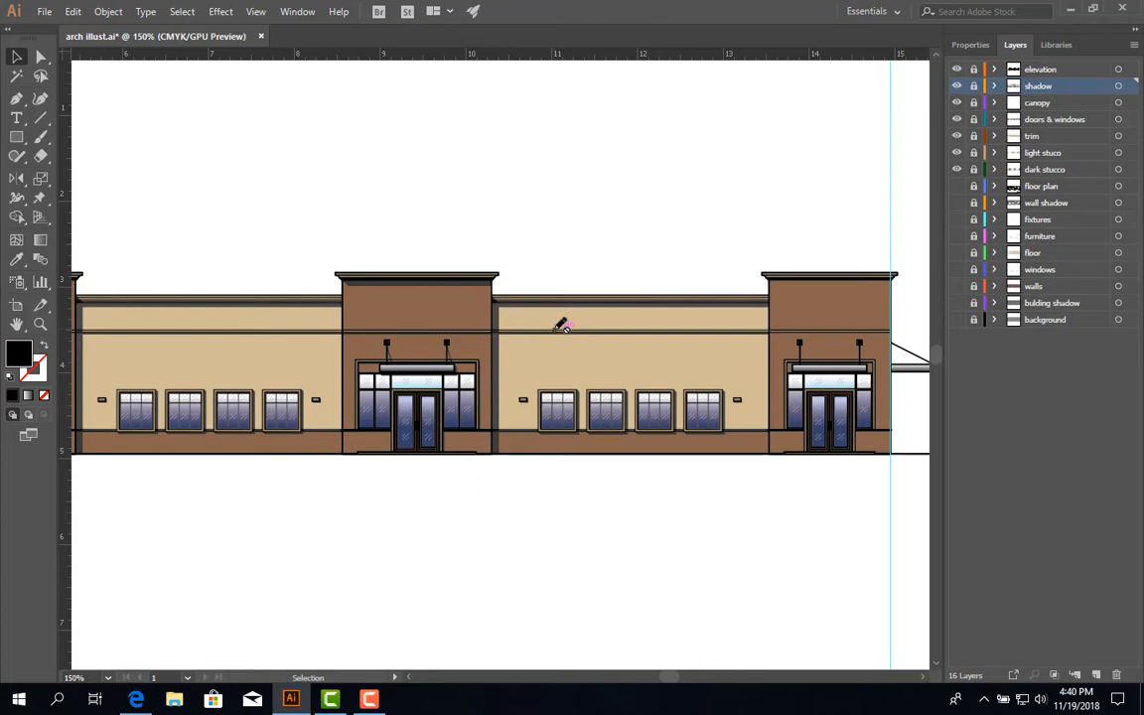
left_click(16, 58)
scroll(468, 411, "up", 2)
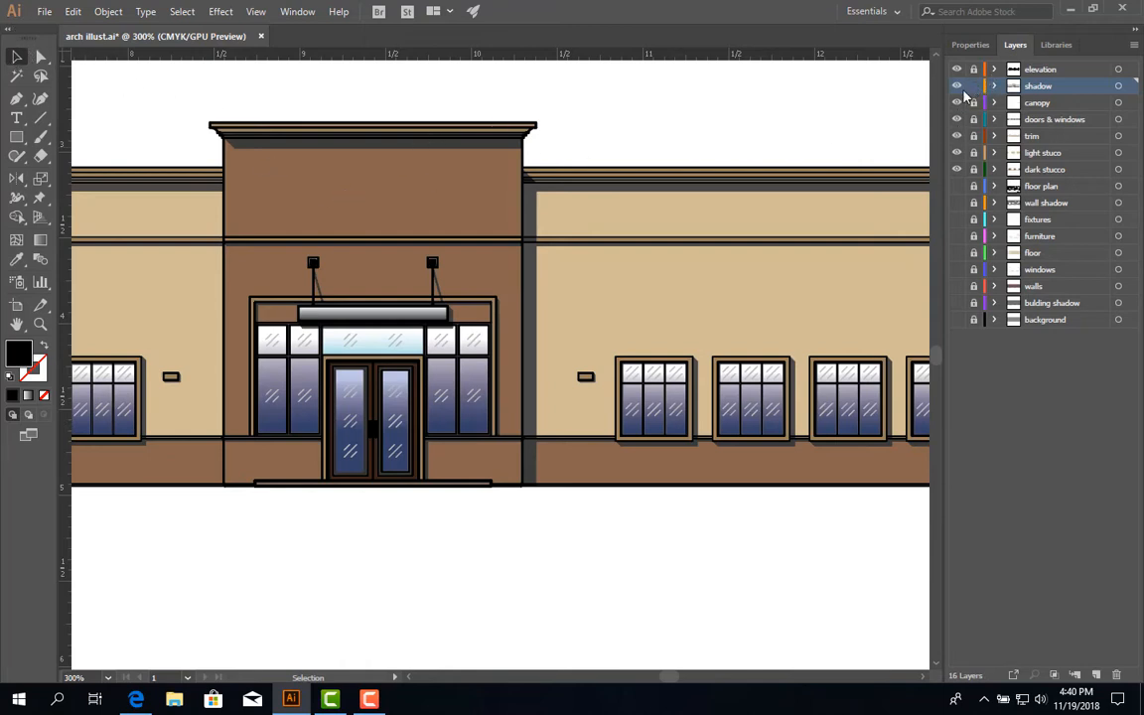
Return the central entrance's united, translucent shadow to separate solid black paths by undoing its unite and opacity changes
left_click(377, 152)
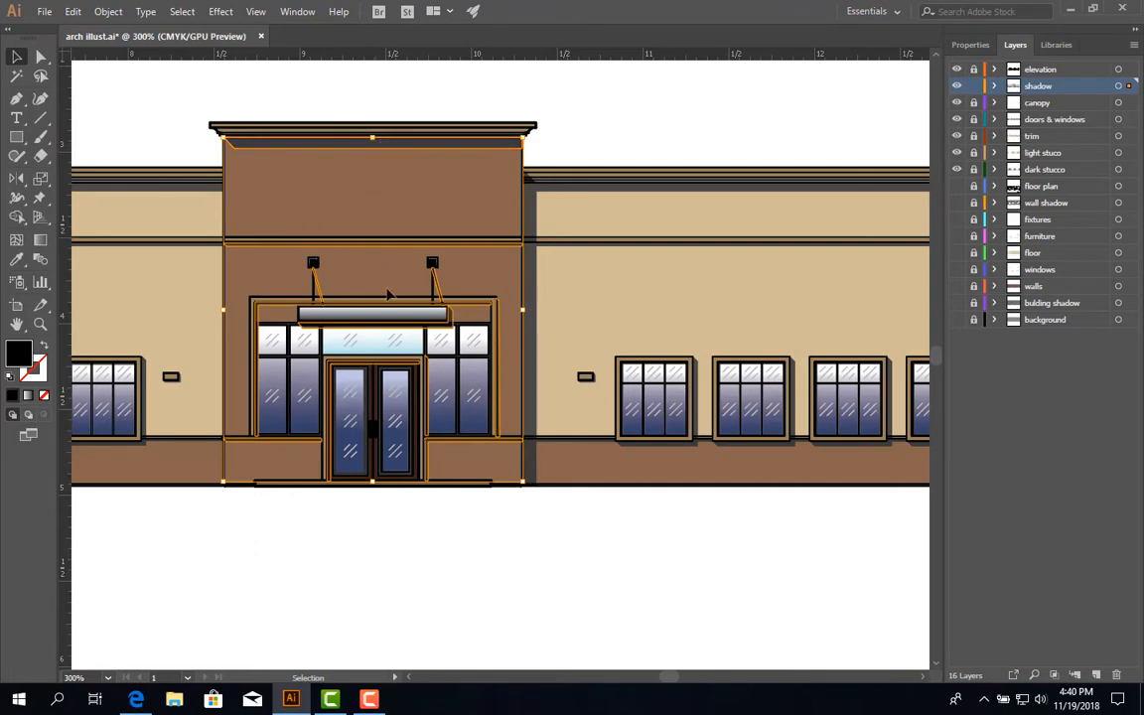
key("ctrl+shift+a")
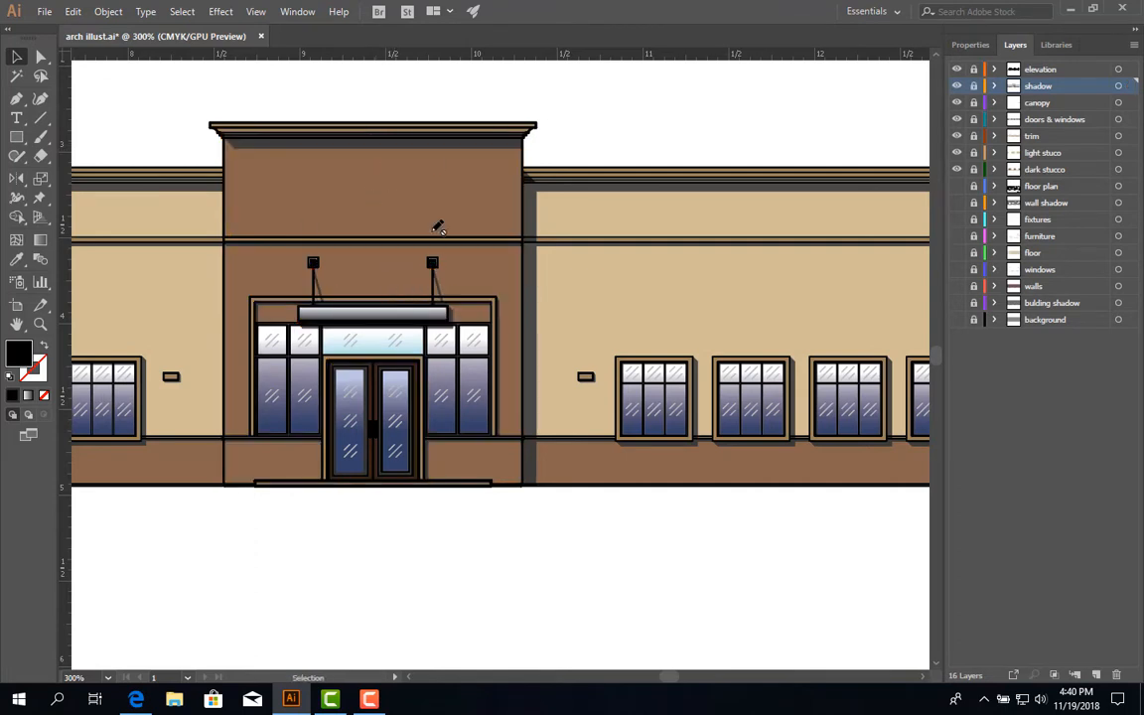
left_click(407, 147)
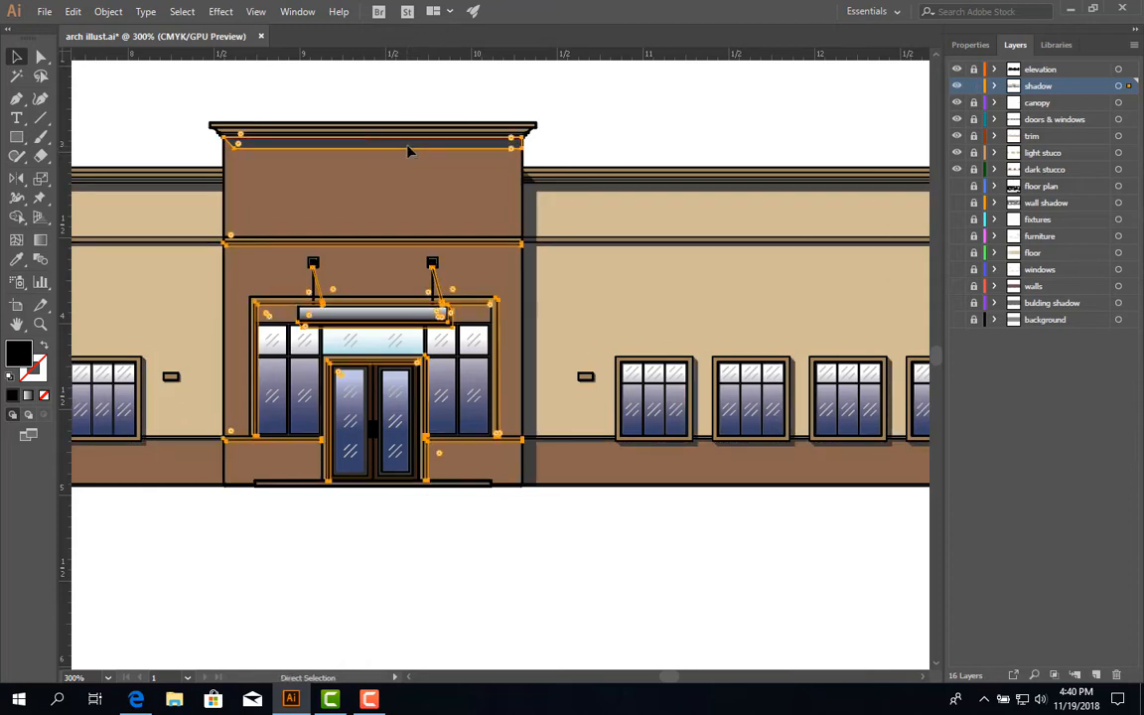
left_click(543, 98)
left_click(592, 144)
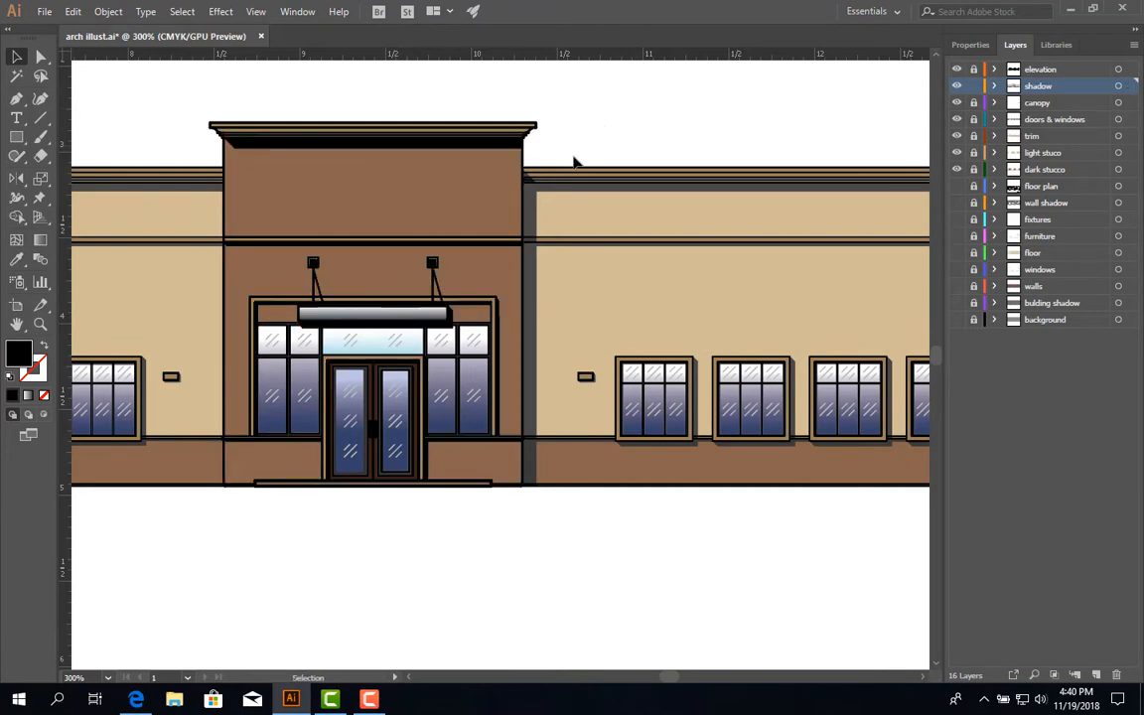
Copy all of the central entrance's black shadow paths onto the narrower entrance at the elevation's right end
scroll(496, 216, "down", 2)
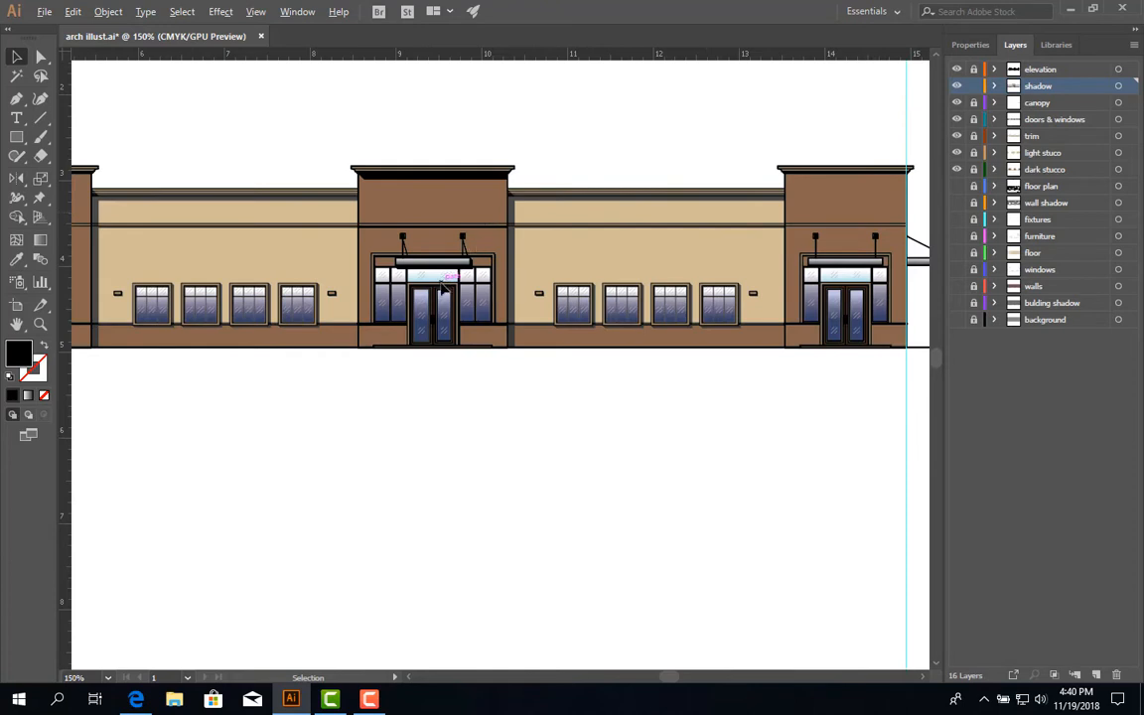
scroll(444, 287, "up", 1)
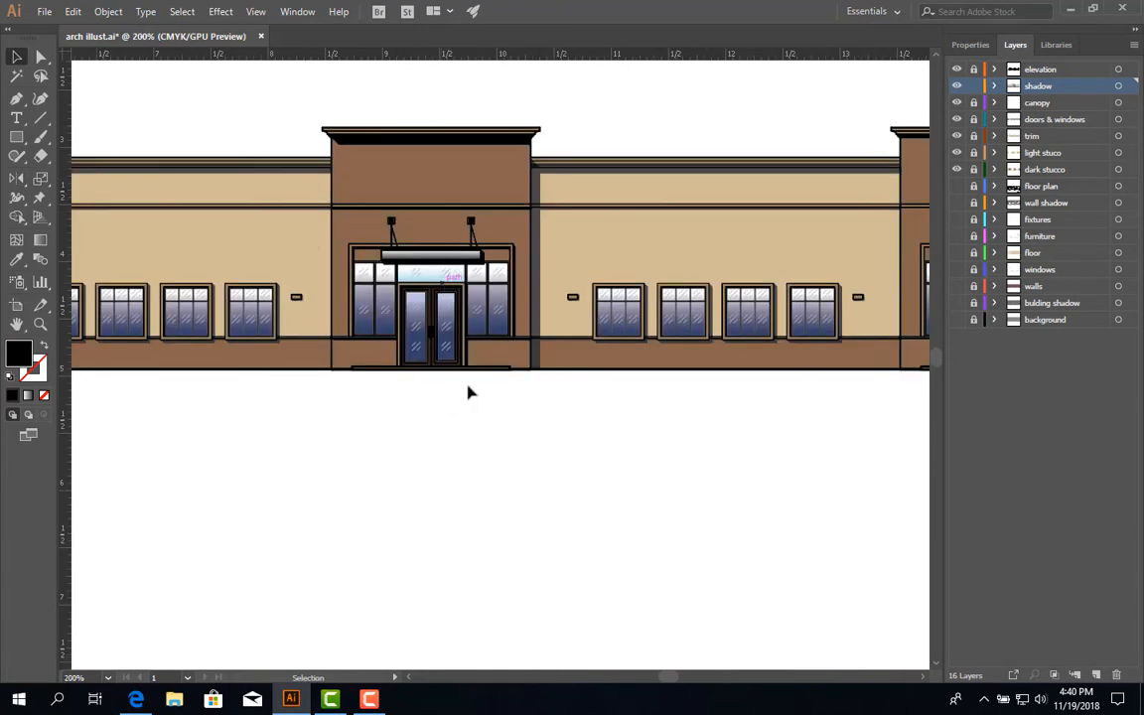
scroll(646, 228, "right", 3)
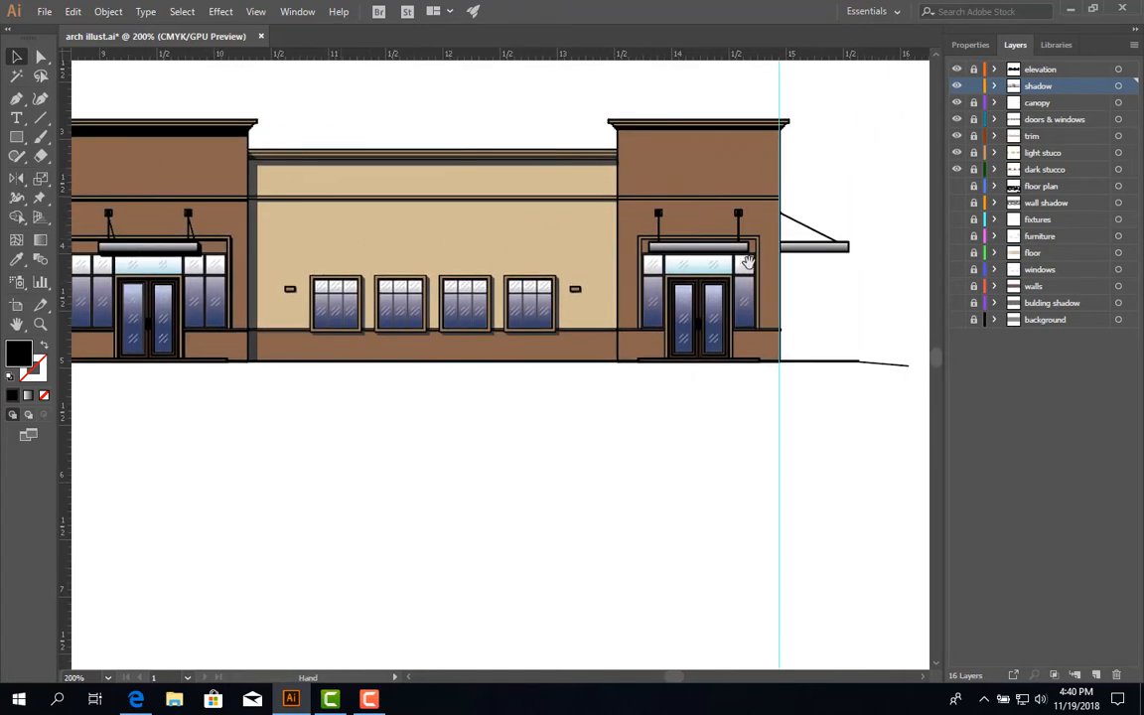
left_click_drag(266, 223, 340, 231)
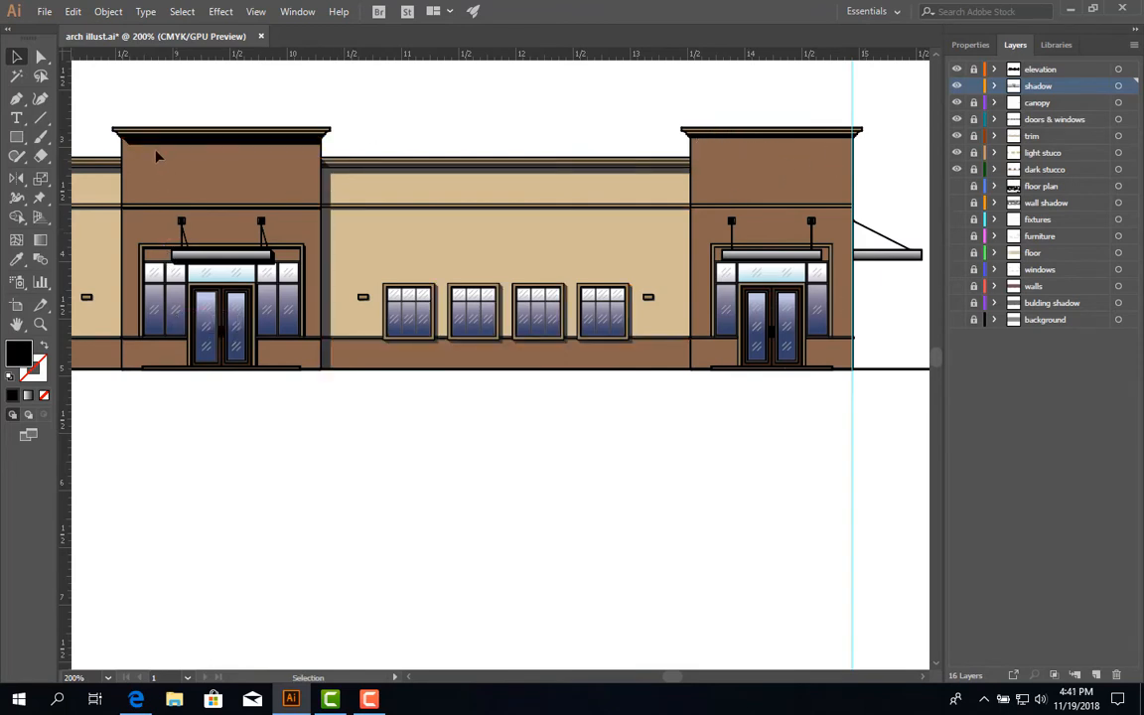
left_click_drag(293, 439, 127, 145)
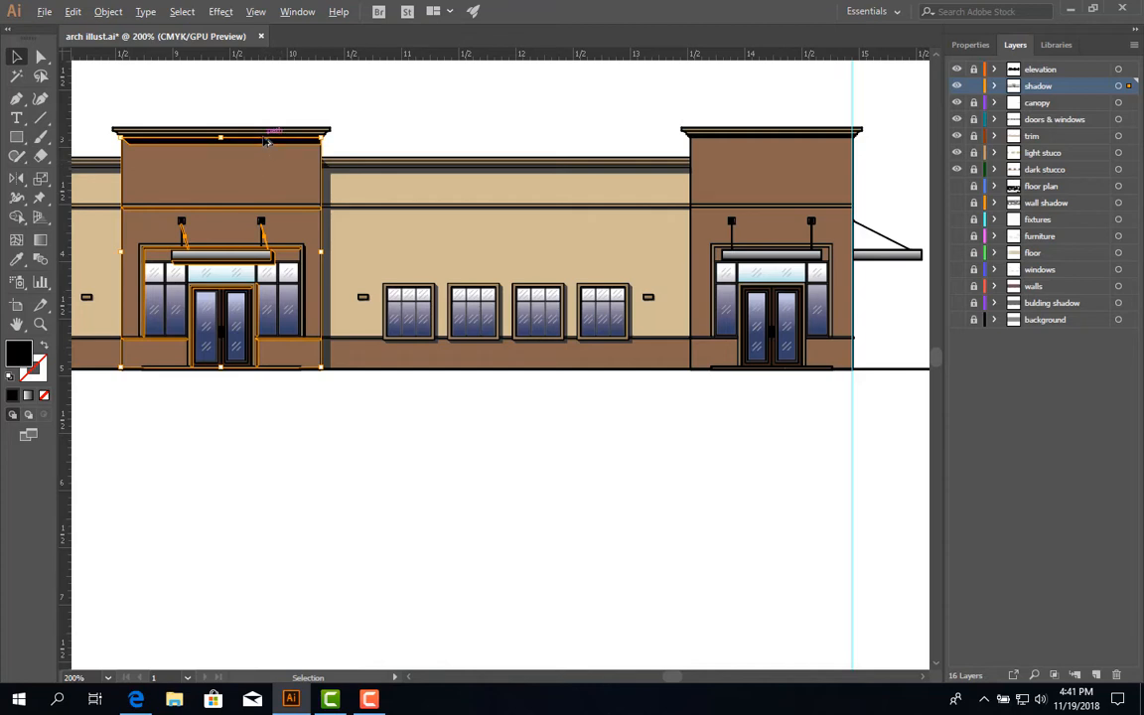
left_click_drag(268, 146, 837, 162)
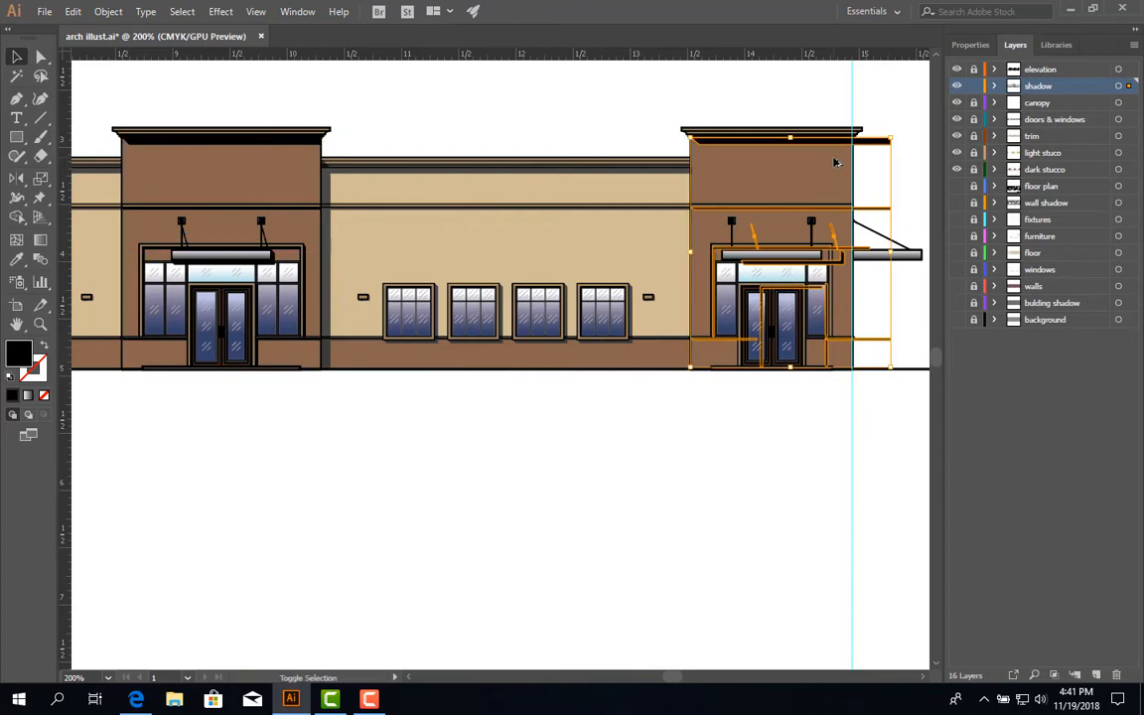
left_click(603, 135)
Shift the copied canopy and support-rod shadows together so they line up with the right-end entrance's canopy and rods
scroll(759, 288, "up", 1)
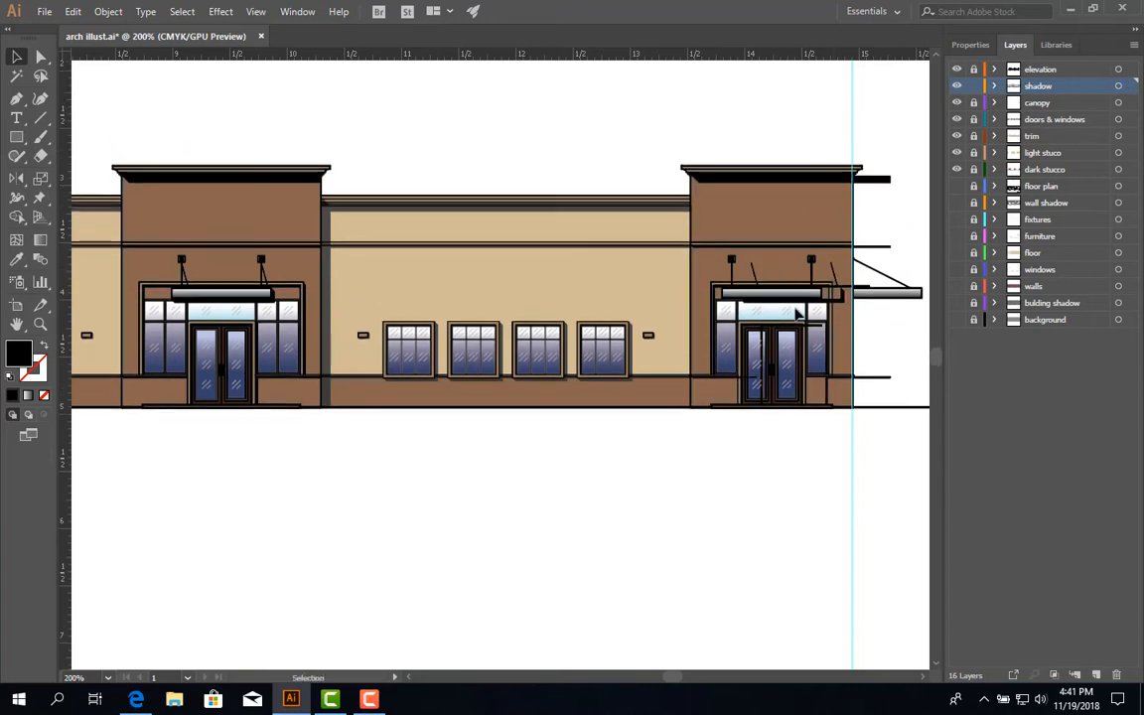
scroll(797, 307, "up", 3)
scroll(797, 294, "right", 5)
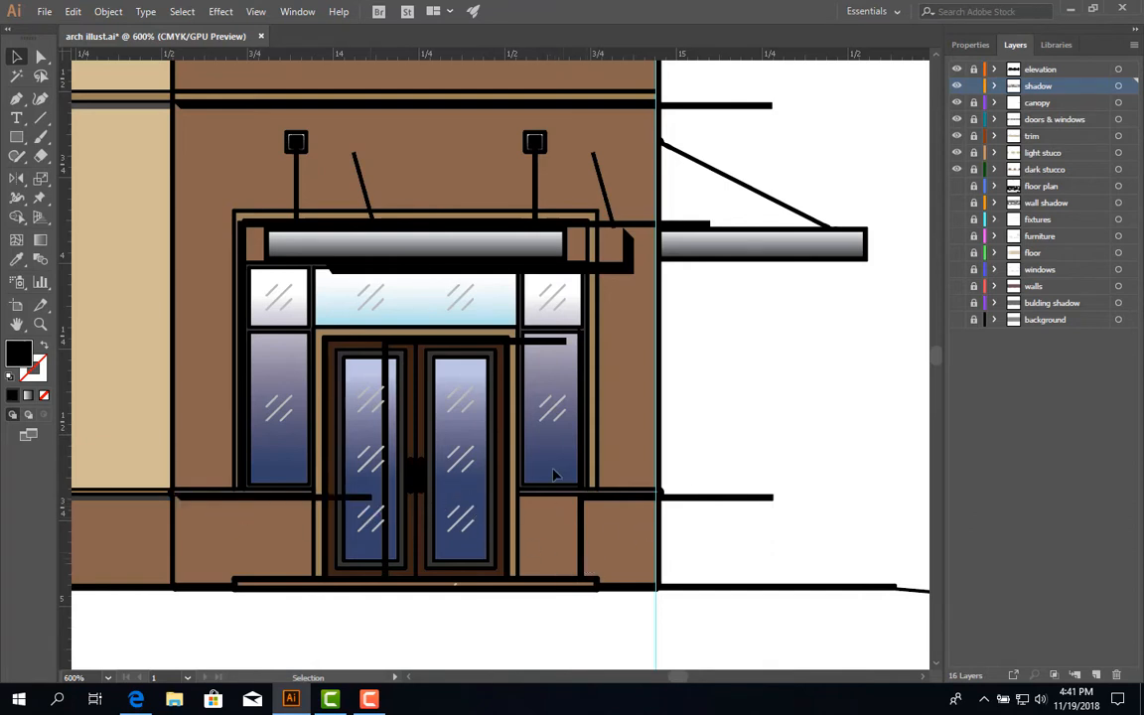
left_click(618, 264)
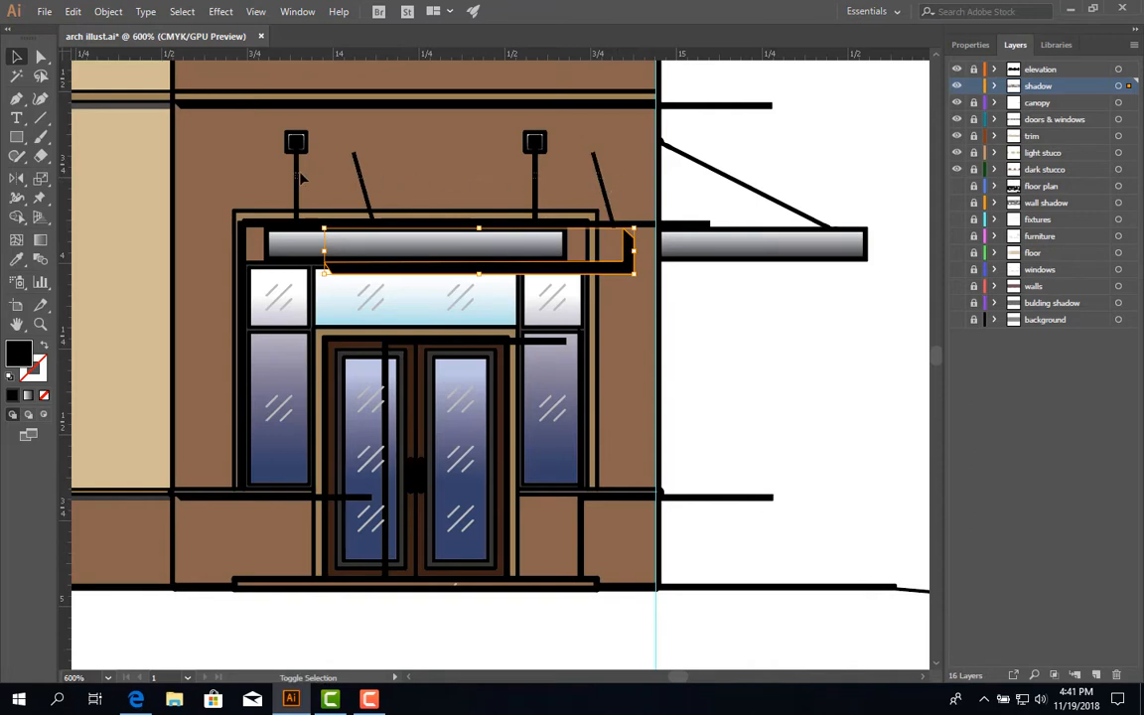
left_click(357, 177, "shift")
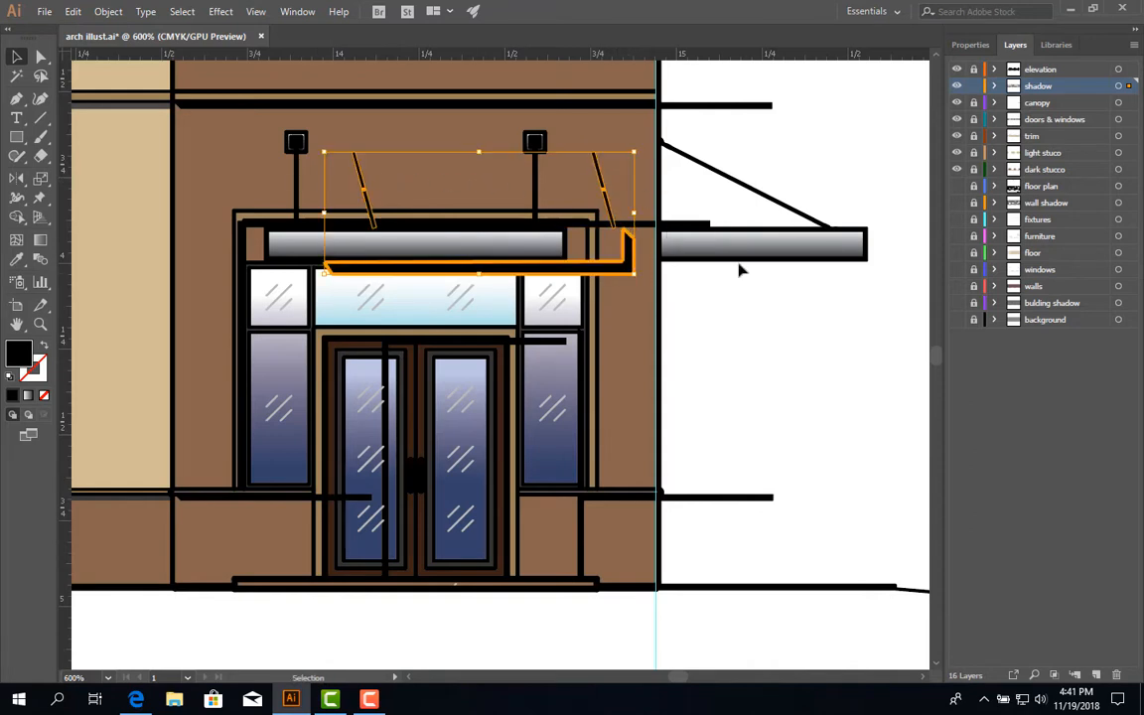
left_click(672, 273)
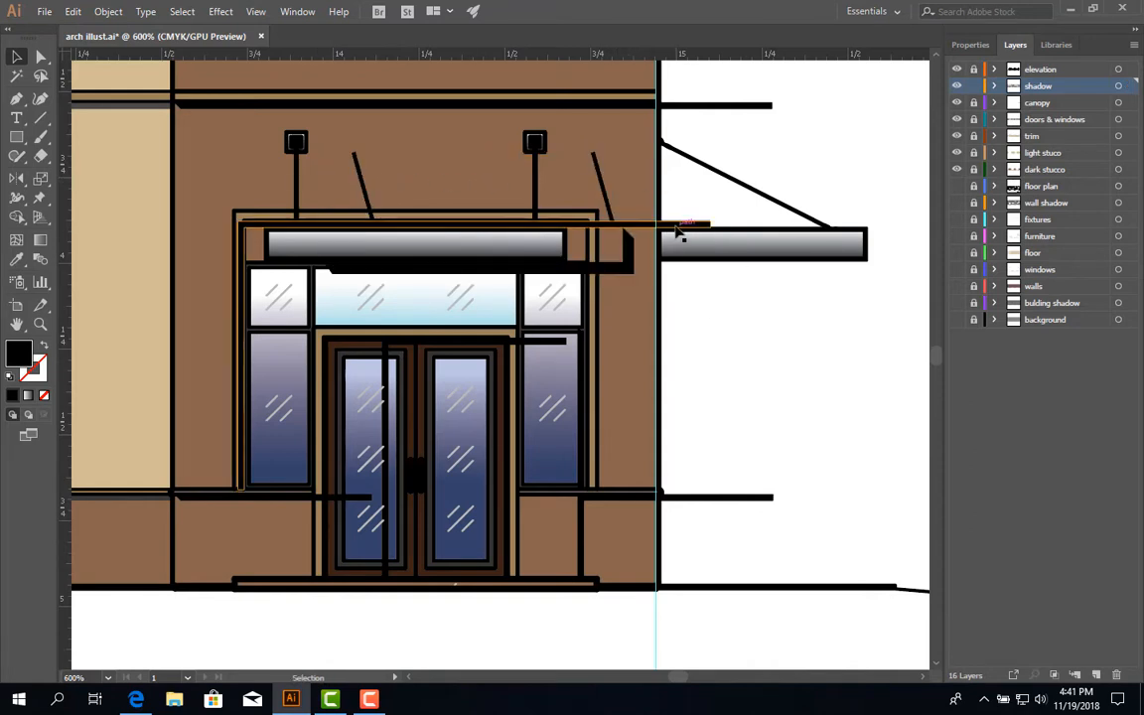
left_click(618, 274)
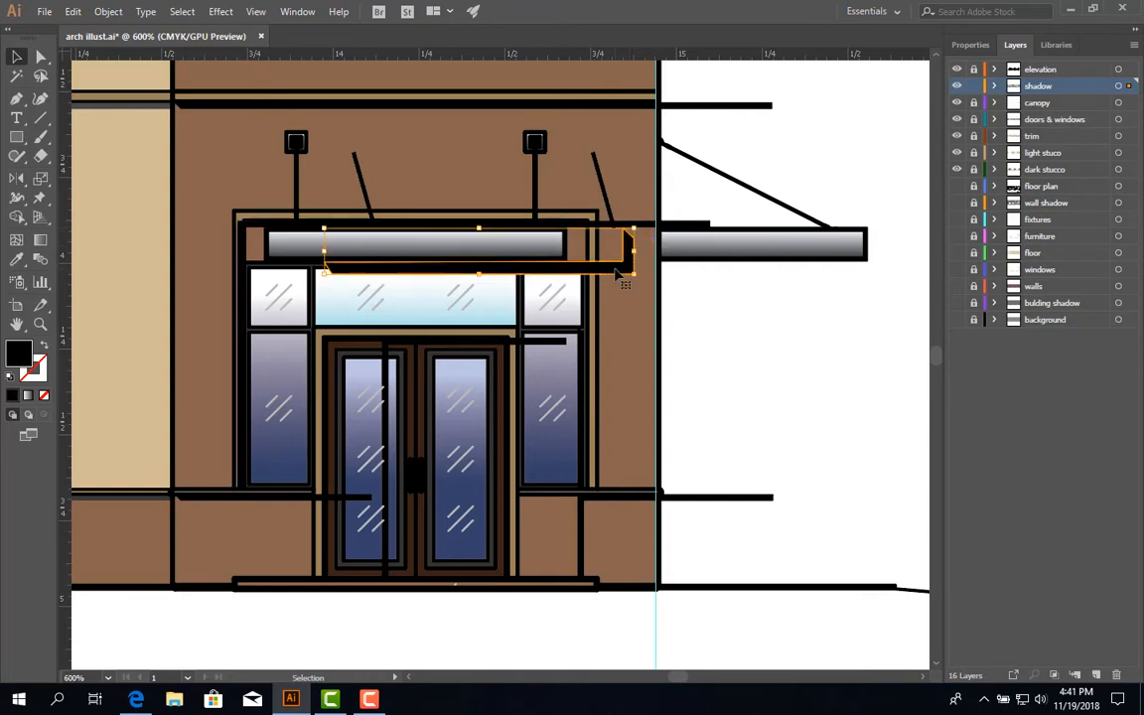
left_click(349, 175)
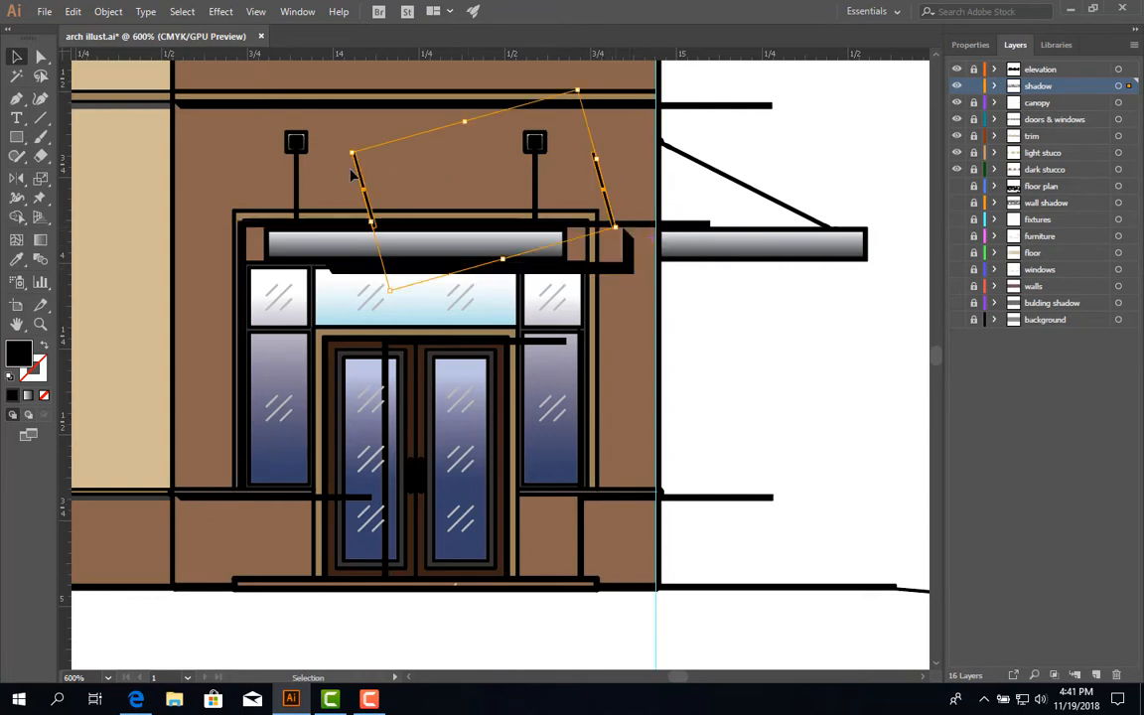
left_click(630, 276, "shift")
left_click_drag(631, 276, 573, 267)
left_click(747, 345)
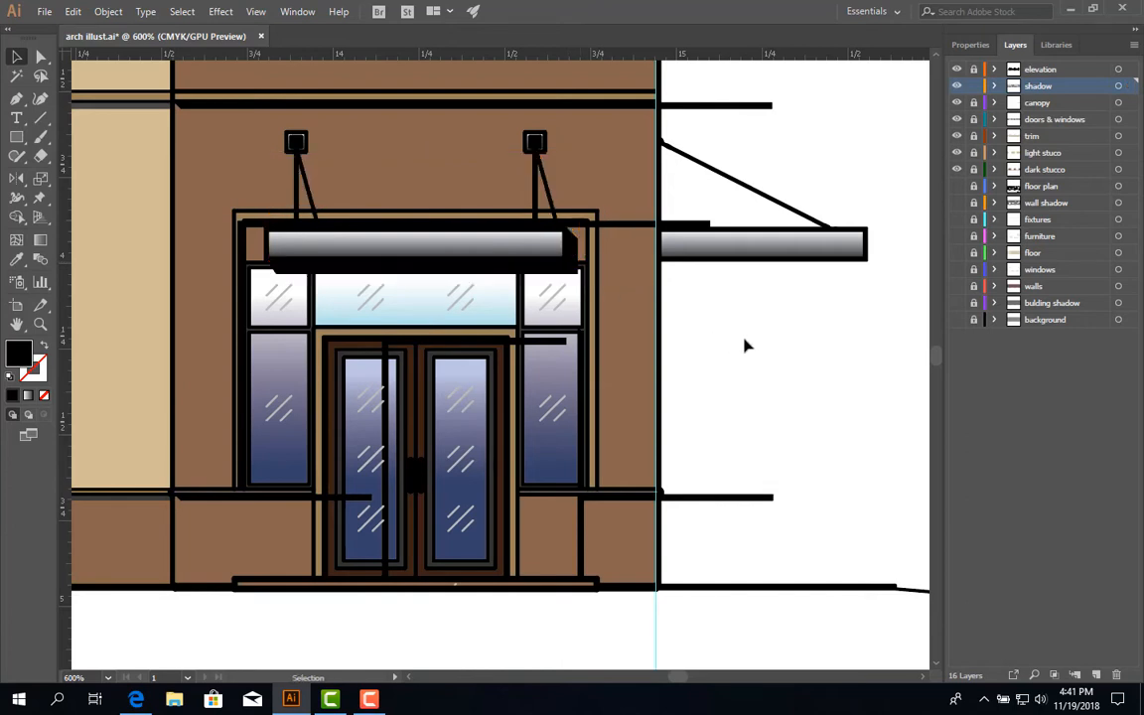
Align the copied window-frame shadow with the inner upper-left corner of the right-end entrance's frame
left_click(679, 226)
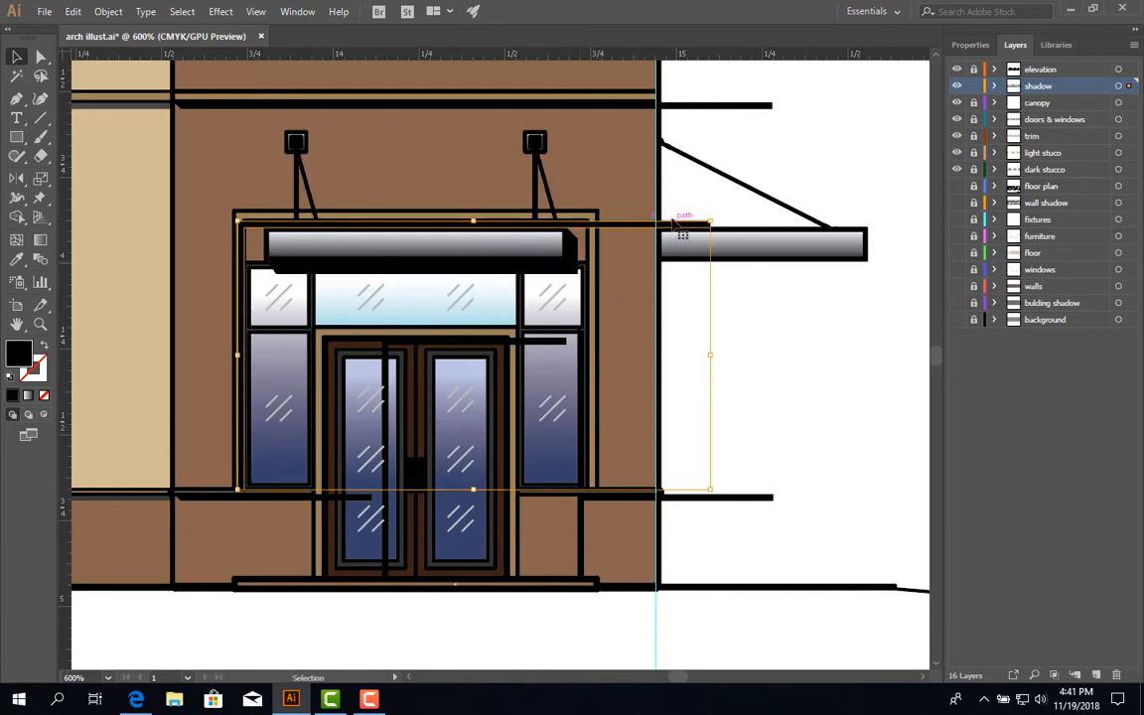
scroll(665, 228, "up", 3)
left_click_drag(323, 310, 913, 349)
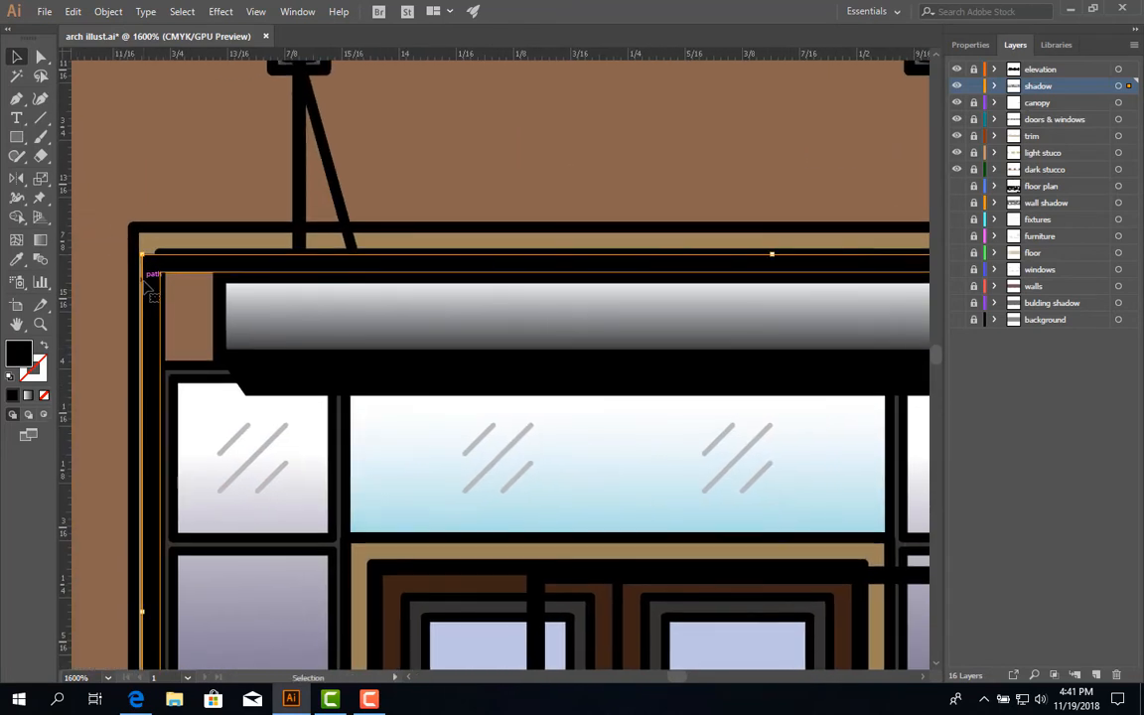
mouse_move(150, 290)
left_mouse_down()
mouse_move(173, 288)
mouse_move(163, 291)
left_mouse_up()
left_click(263, 181)
left_click_drag(457, 386, 462, 348)
scroll(485, 356, "down", 3)
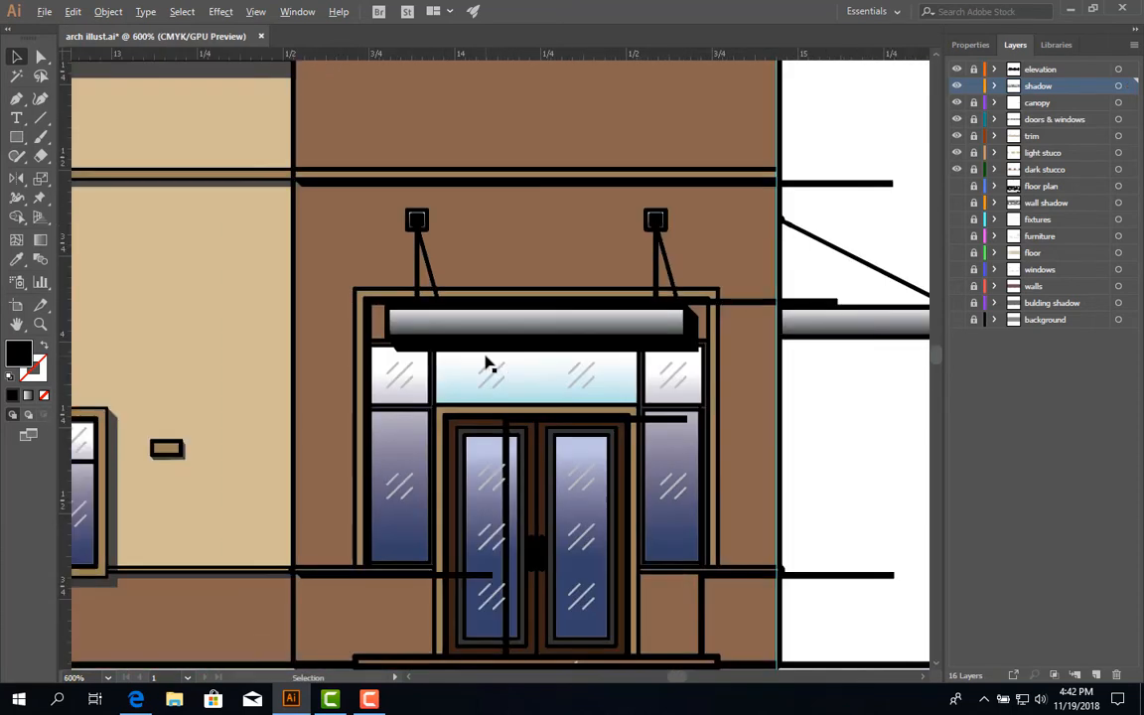
Move the copied door-frame shadow so its corner fits inside the right-end entrance's door frame
scroll(771, 323, "up", 1)
scroll(785, 333, "up", 2)
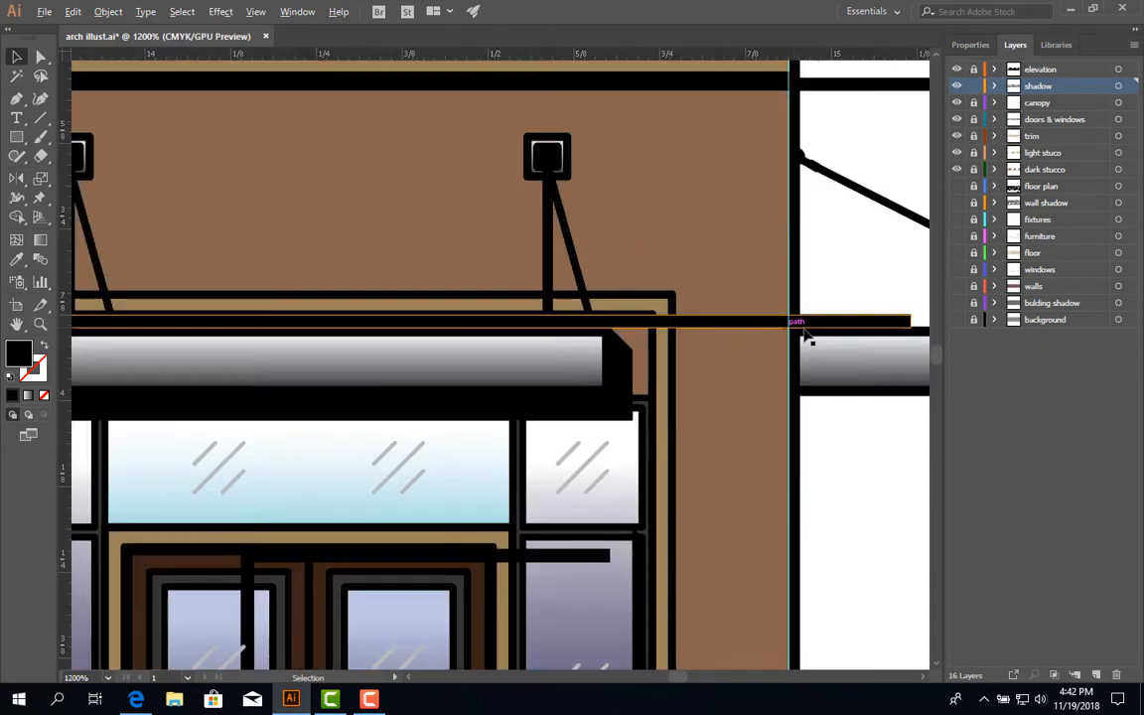
scroll(487, 298, "down", 2)
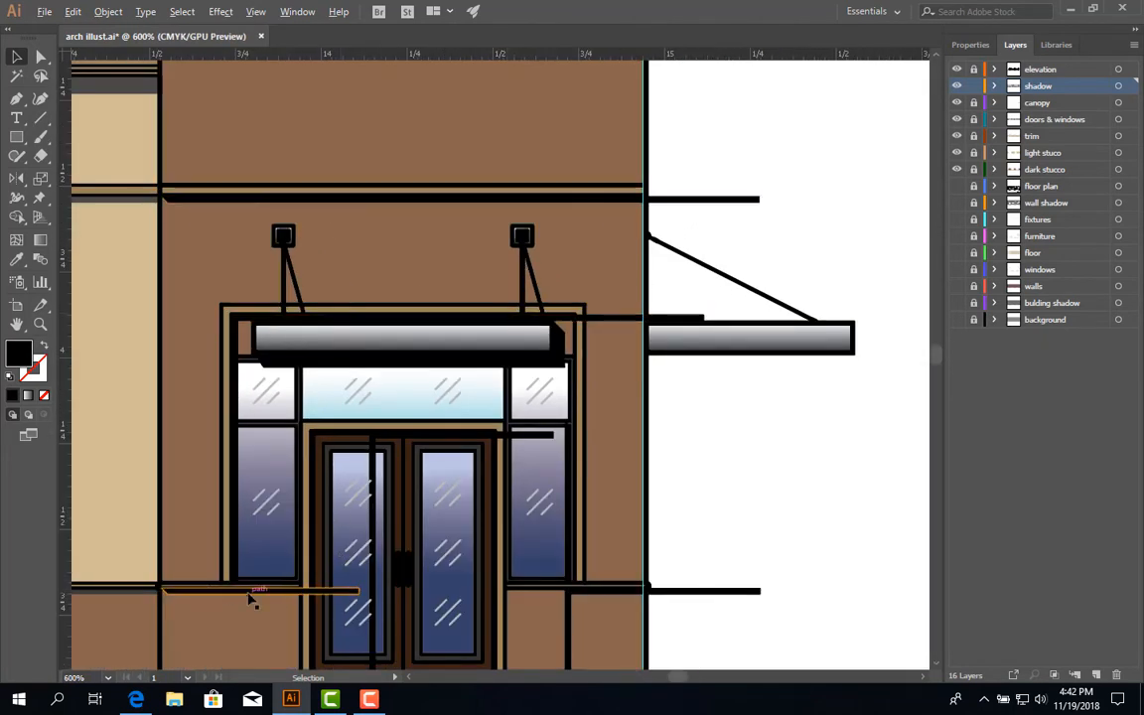
left_click(369, 435)
scroll(367, 437, "up", 1)
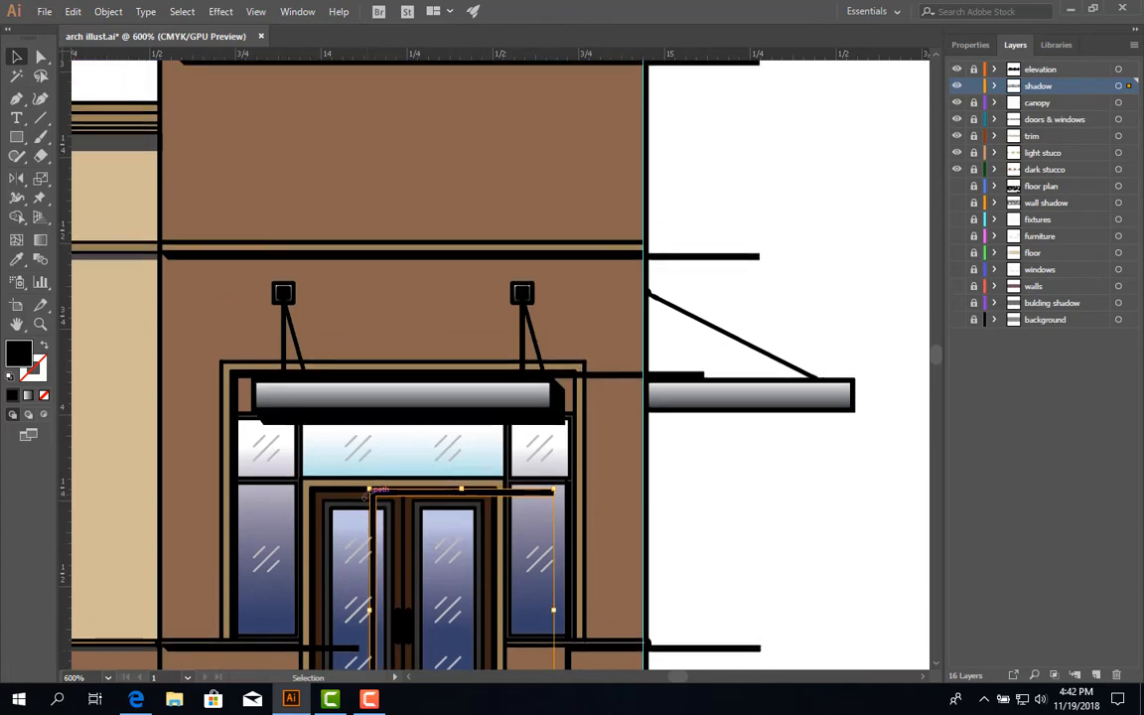
scroll(358, 559, "up", 3)
left_click_drag(362, 383, 235, 366)
left_click(473, 357)
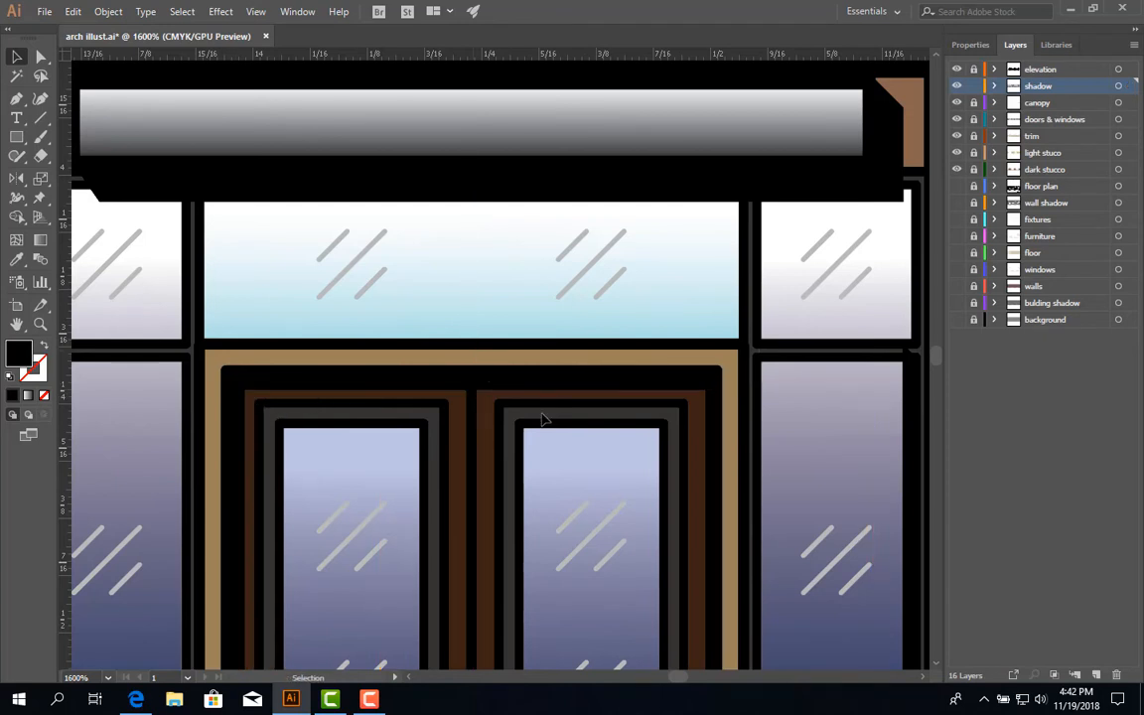
scroll(544, 419, "down", 5)
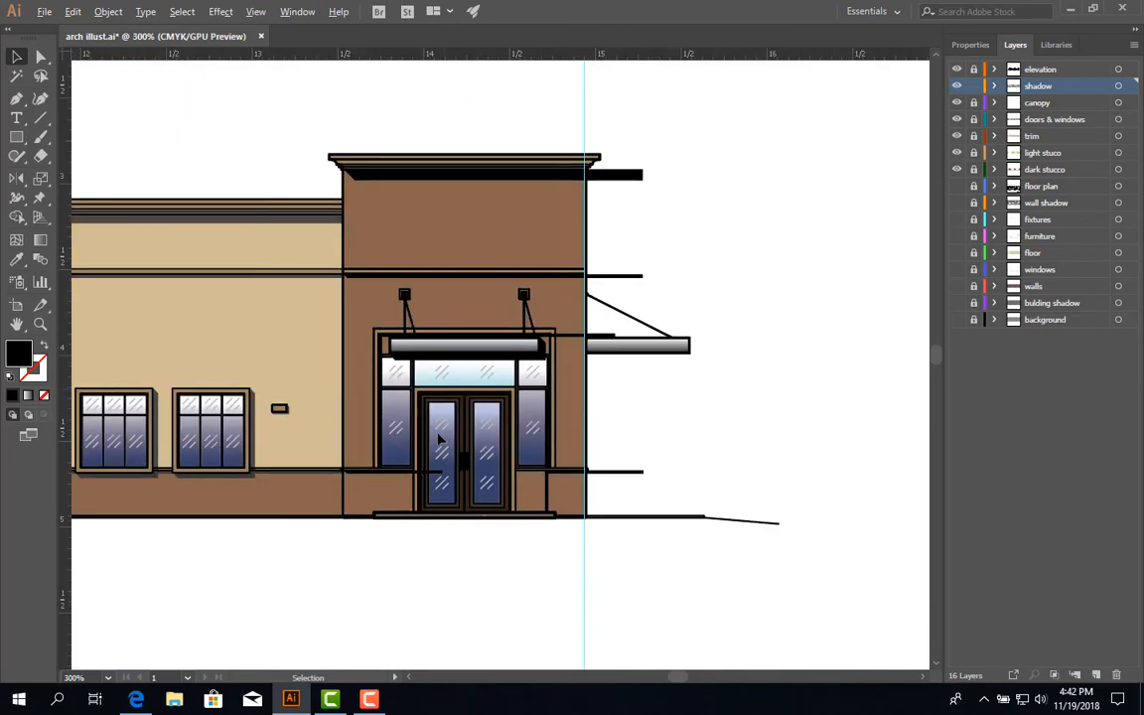
left_click(407, 412)
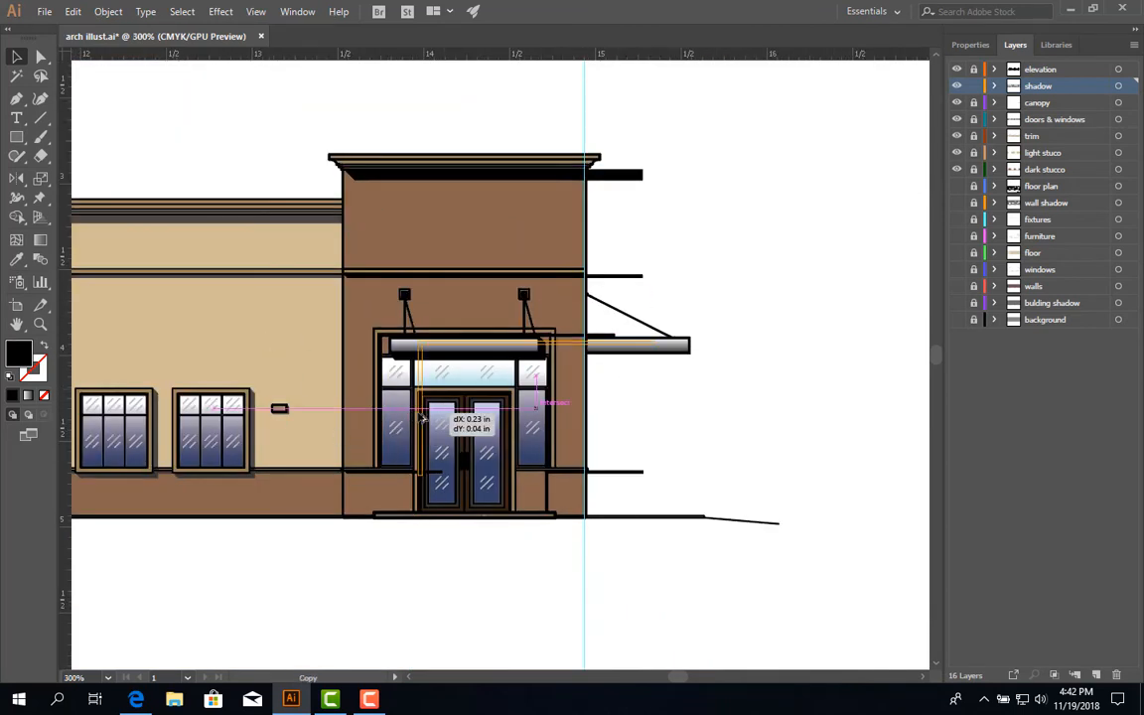
left_click(732, 411)
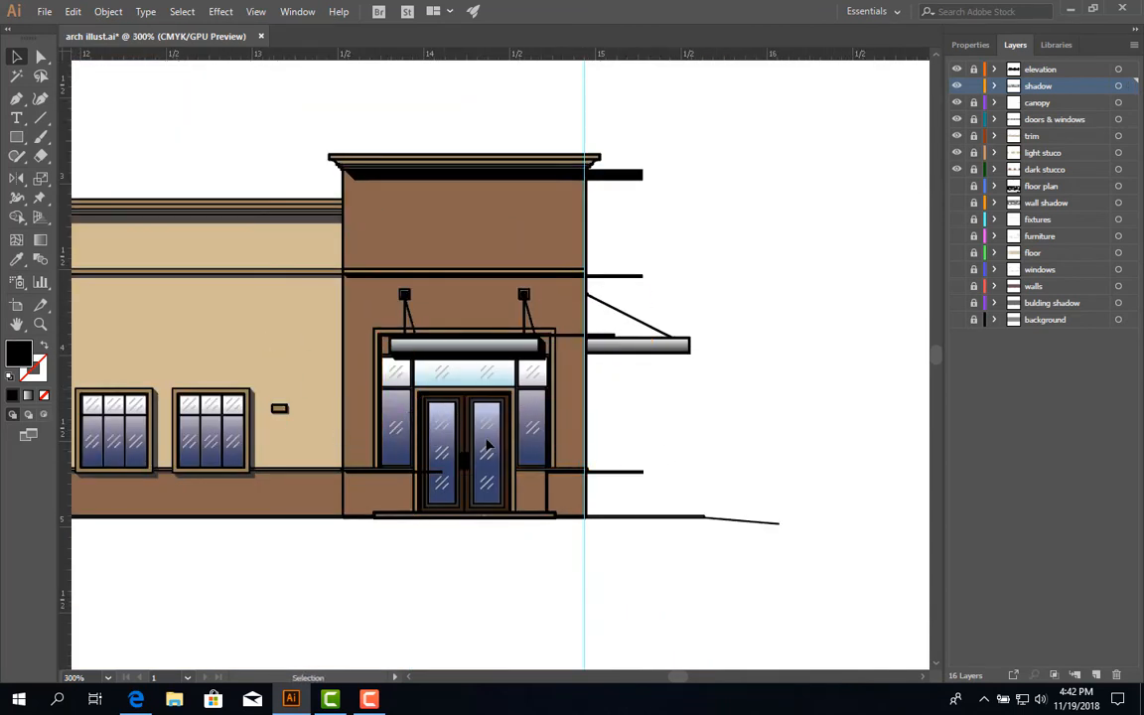
Unite all the black shadow paths on the central entrance and set the resulting shadow's opacity to 85%
scroll(323, 407, "left", 5)
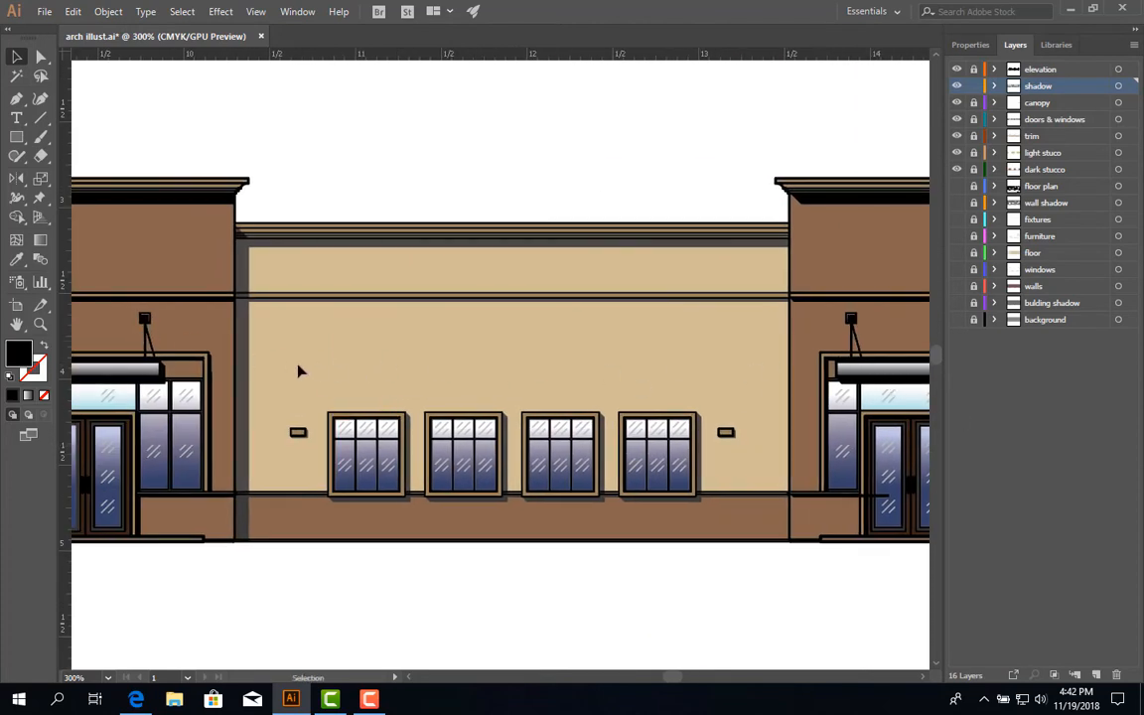
scroll(554, 375, "right", 2)
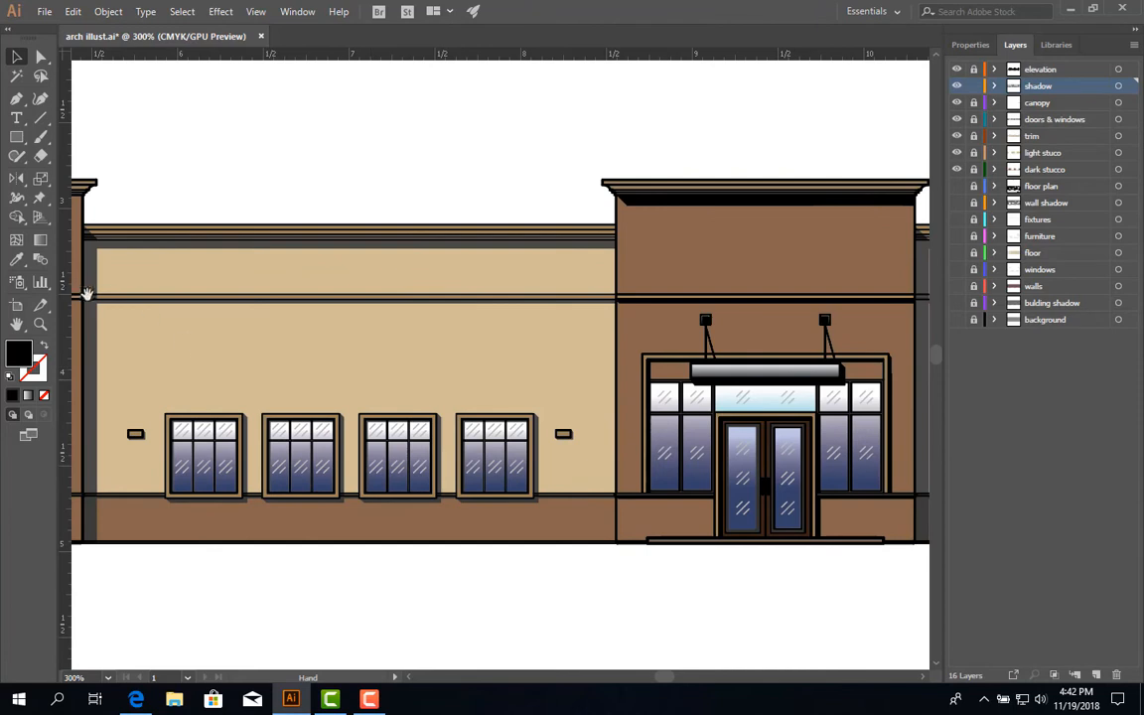
scroll(407, 368, "right", 3)
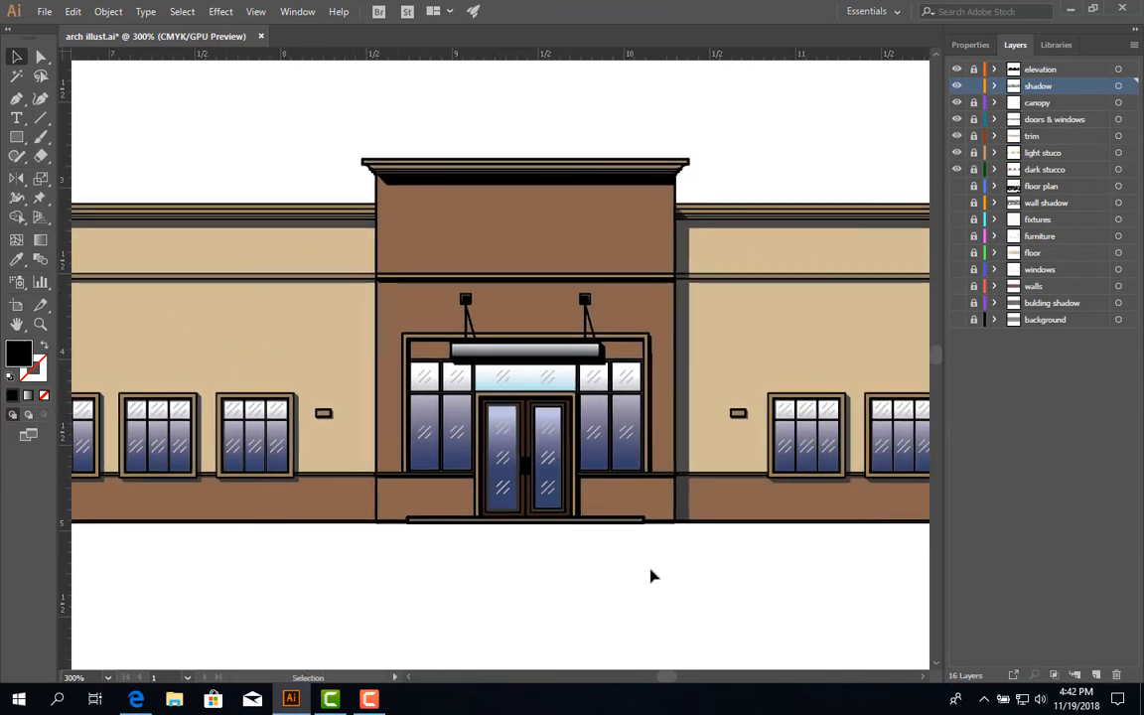
left_click_drag(657, 572, 378, 178)
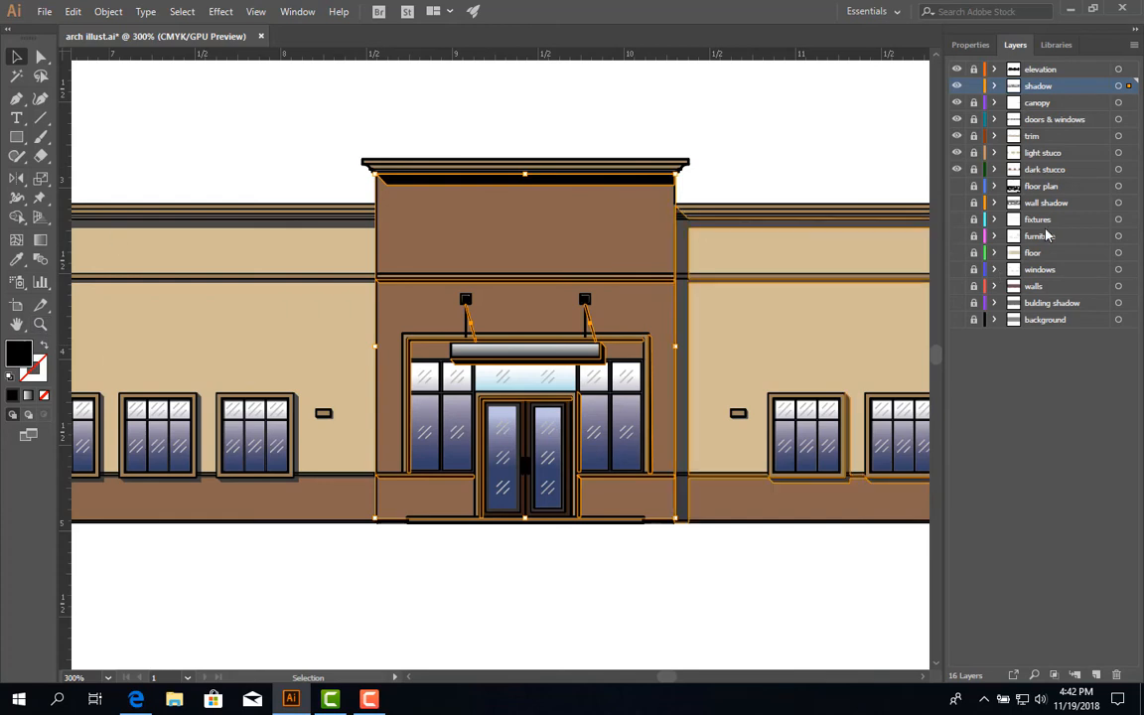
left_click(986, 48)
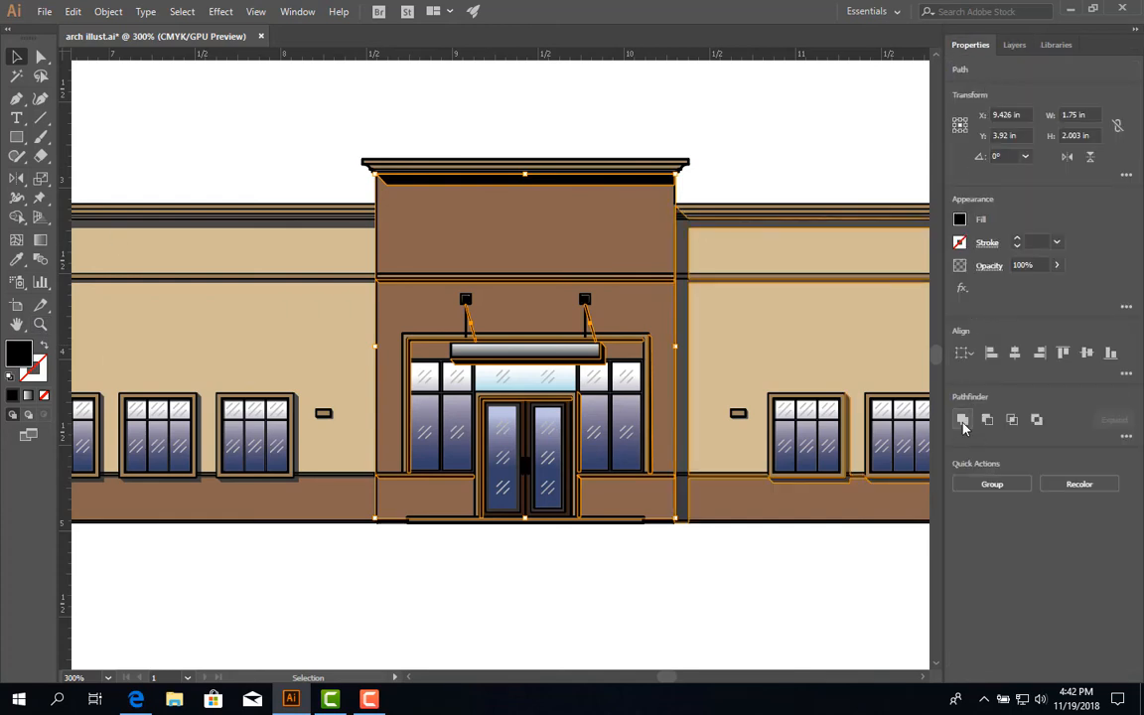
key("ctrl+g")
left_click(1040, 266)
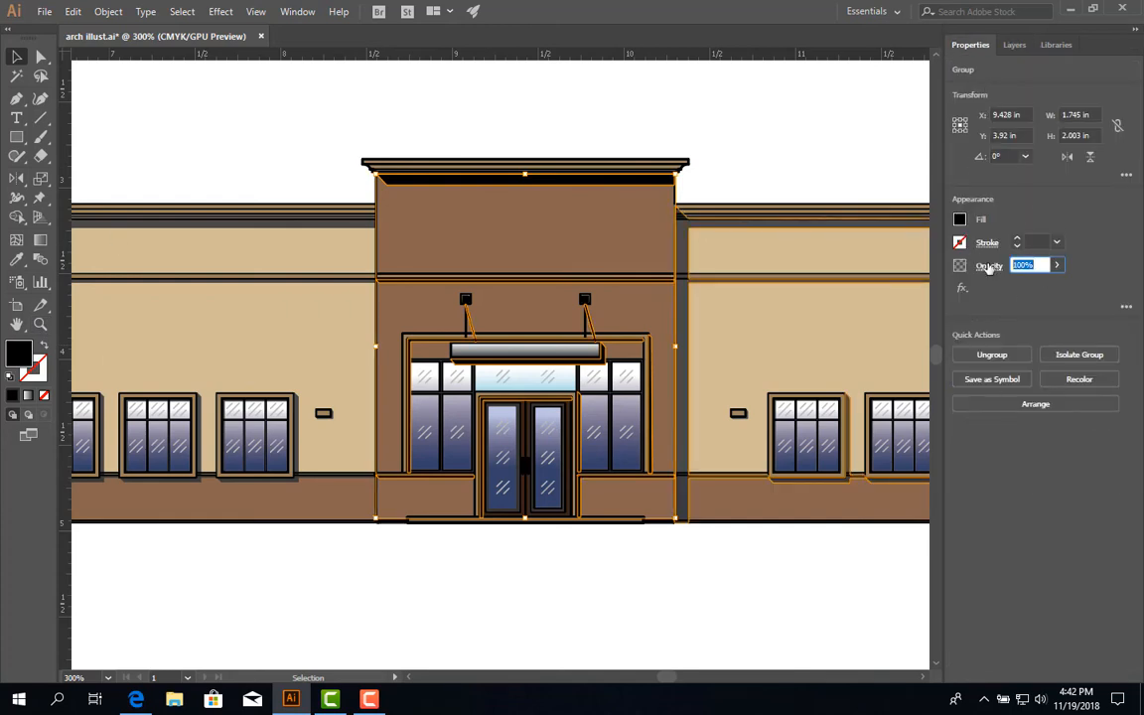
type("85")
key("Return")
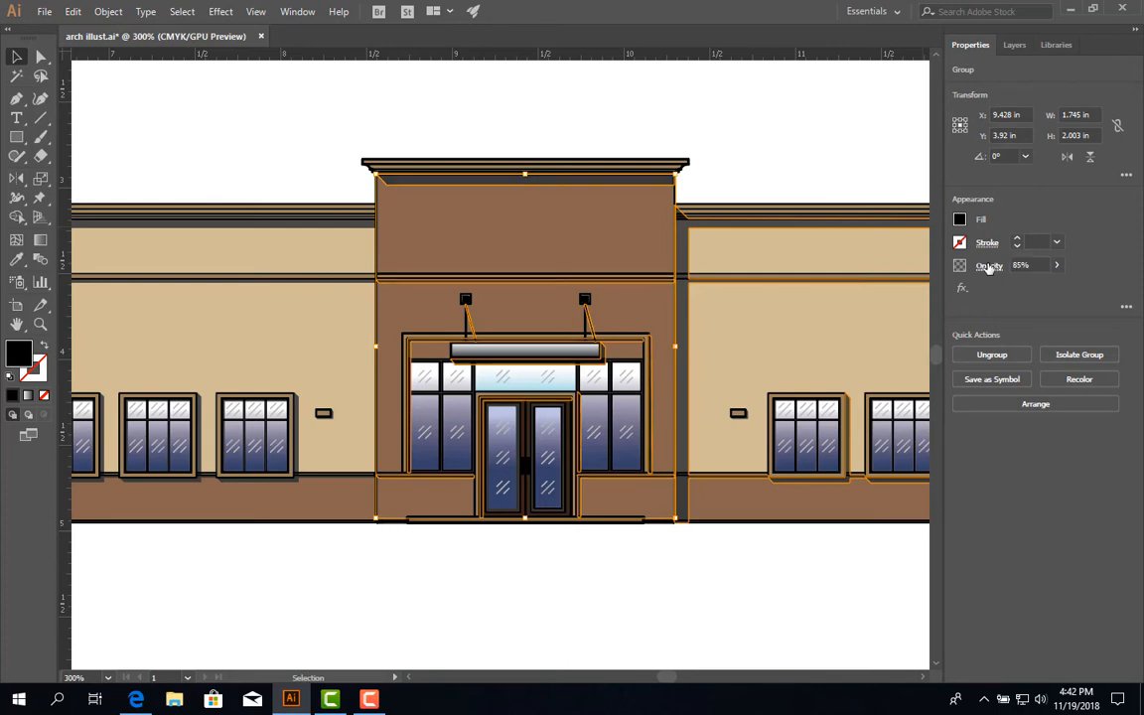
left_click(870, 171)
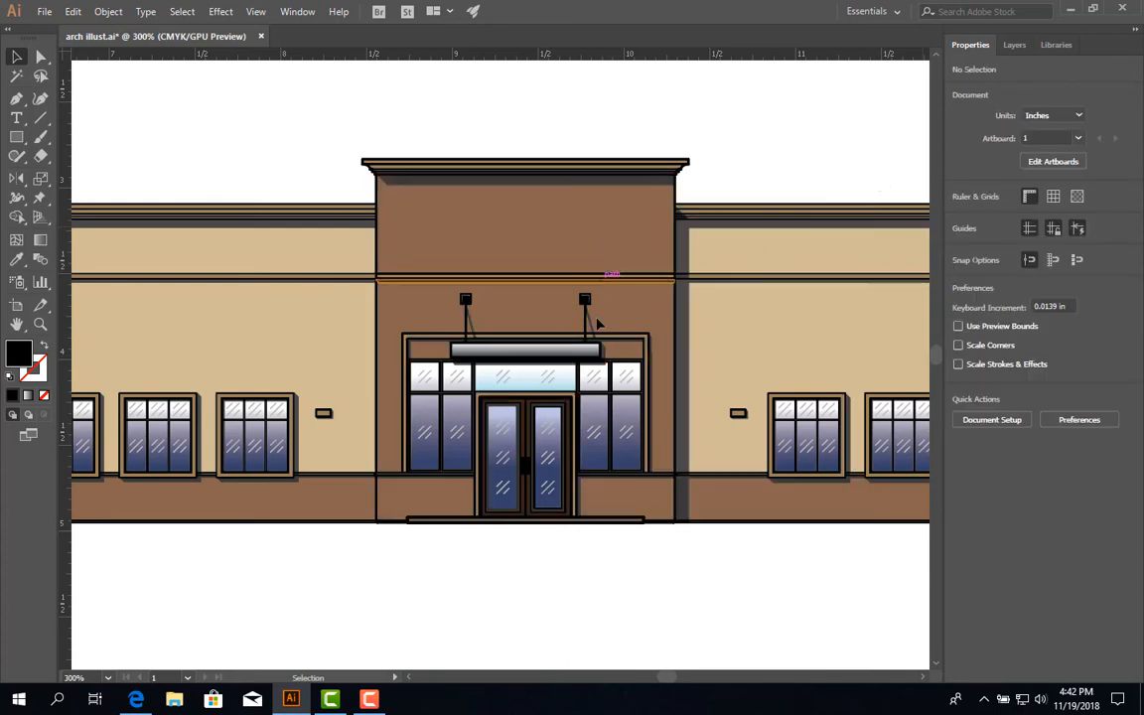